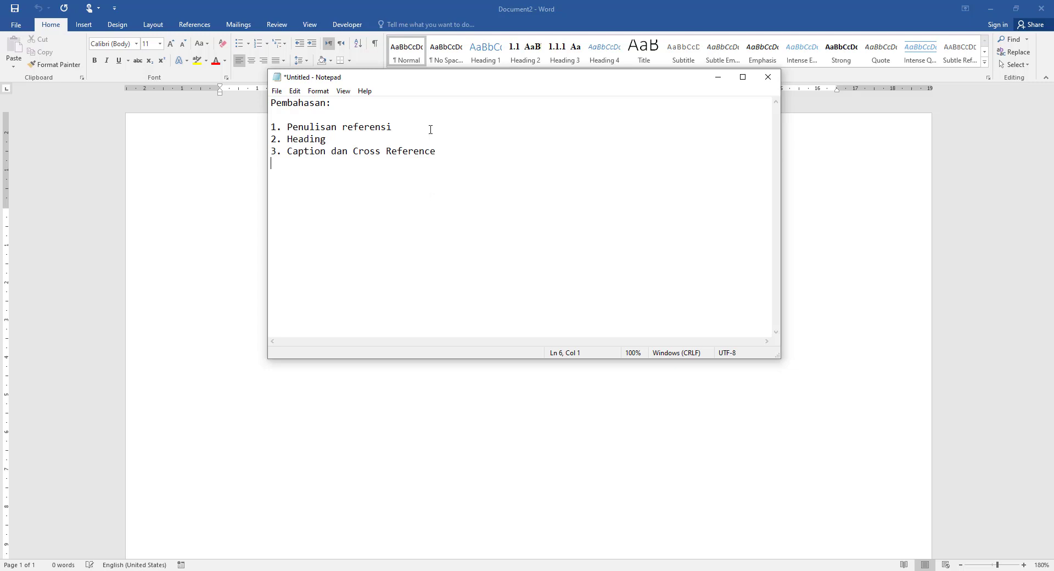
Step: Switch to the blank Word document and enter the filler text "Fkf kkj fk fkj kjd fkj k kjhk" on the first line
left_click(226, 240)
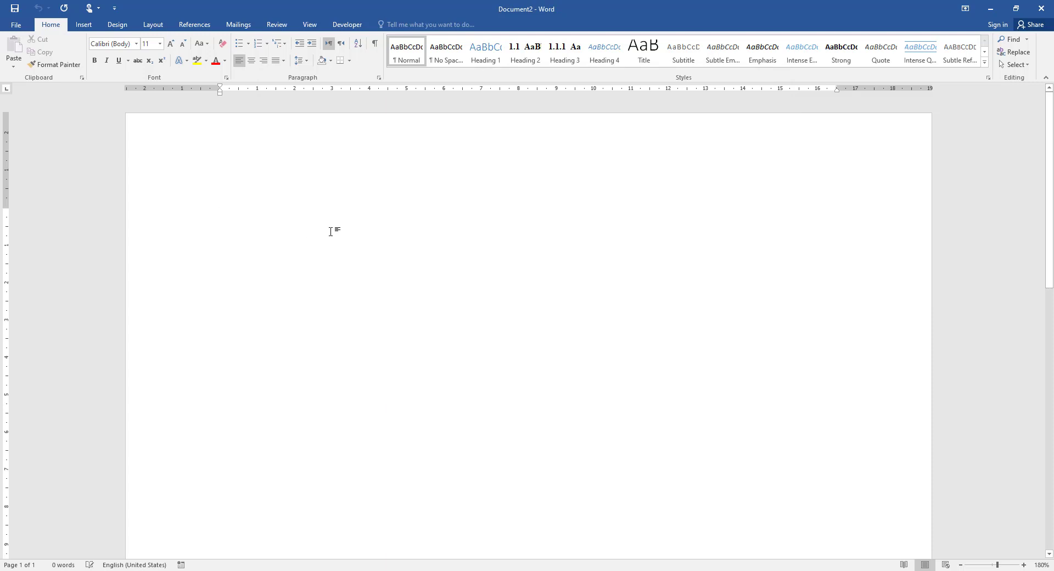
type("Fkf kkj fk fkj  kjd fkj")
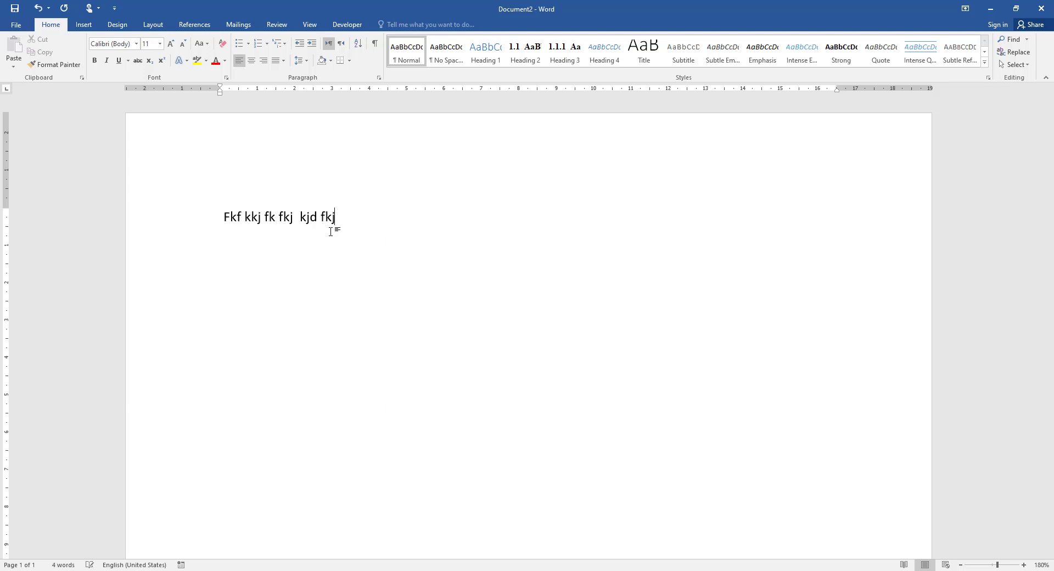
type(" k kjhk")
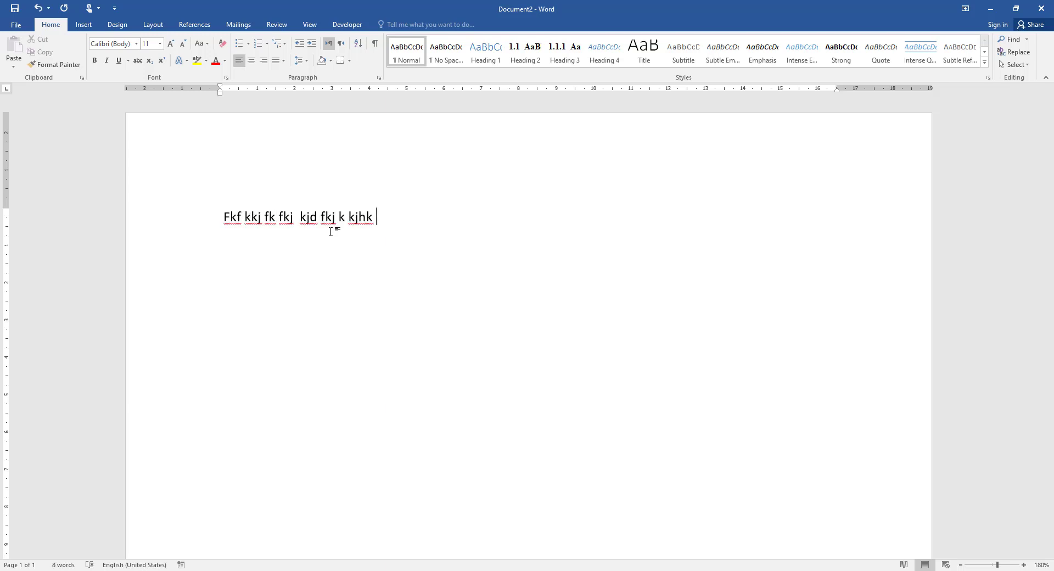
key("Return")
left_click(378, 218)
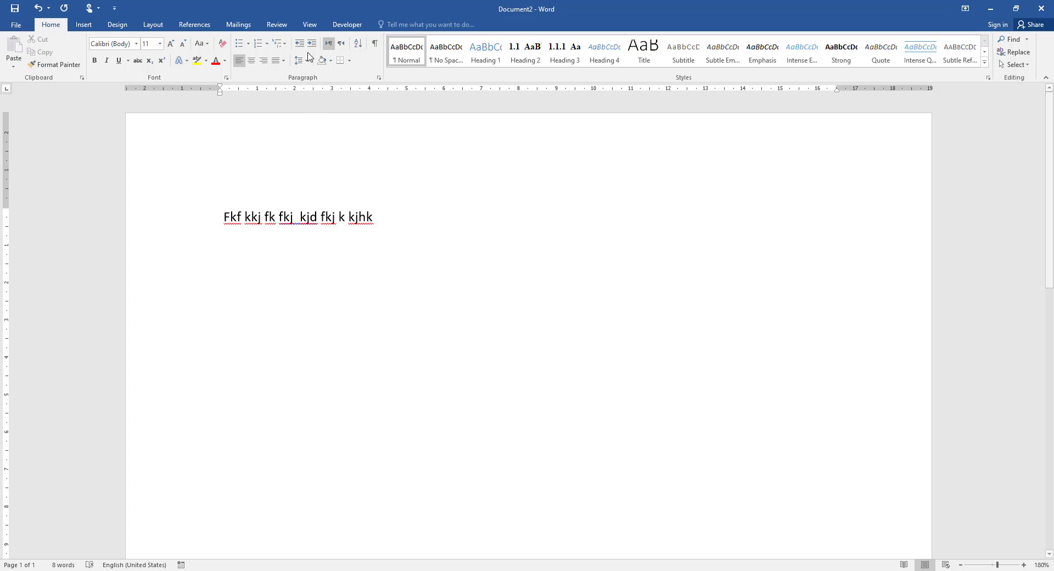
Step: Set the document's citation and bibliography style to IEEE
left_click(207, 28)
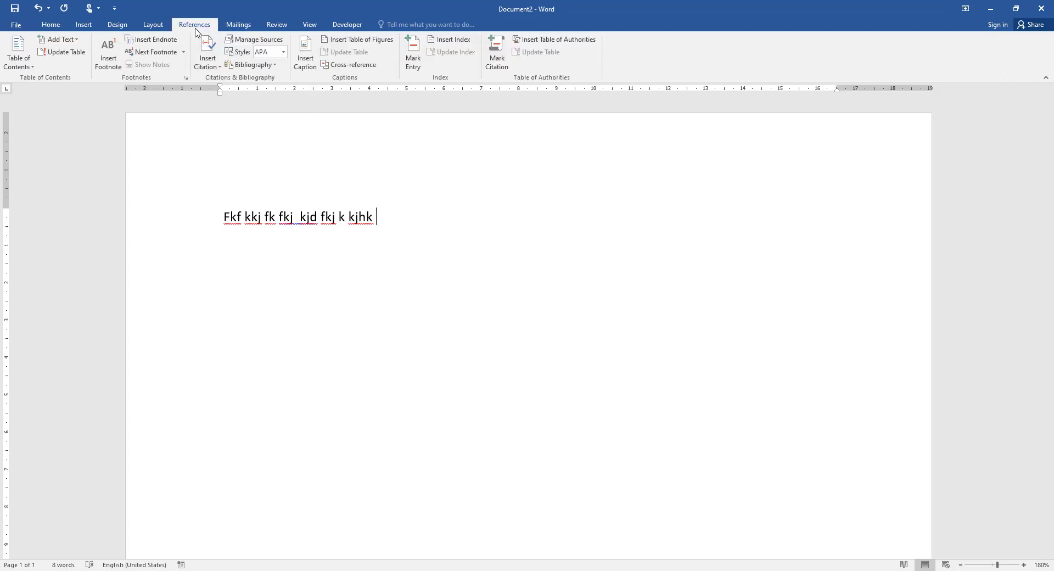
left_click(201, 53)
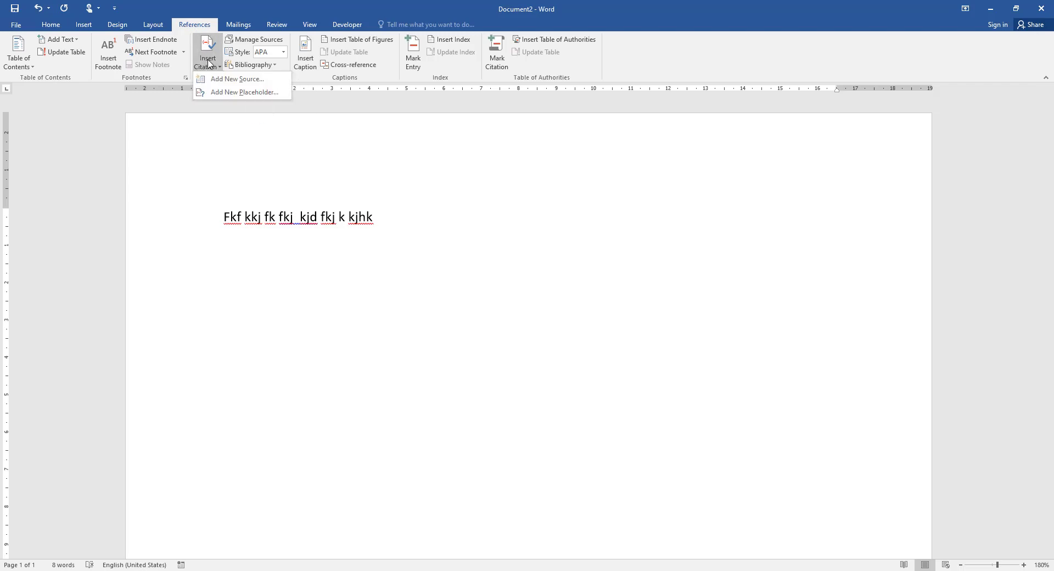
left_click(251, 174)
left_click(283, 52)
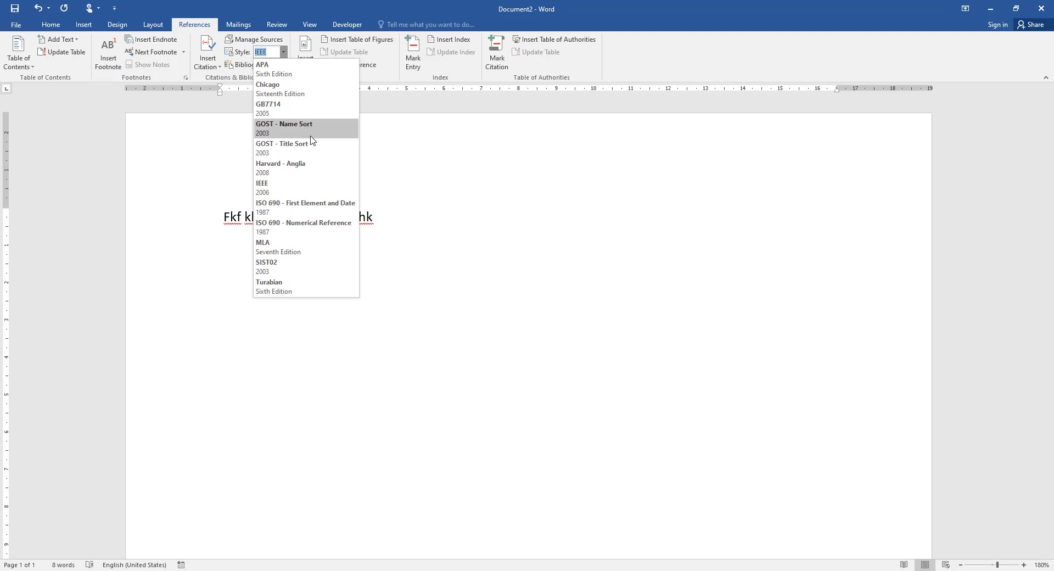
left_click(419, 306)
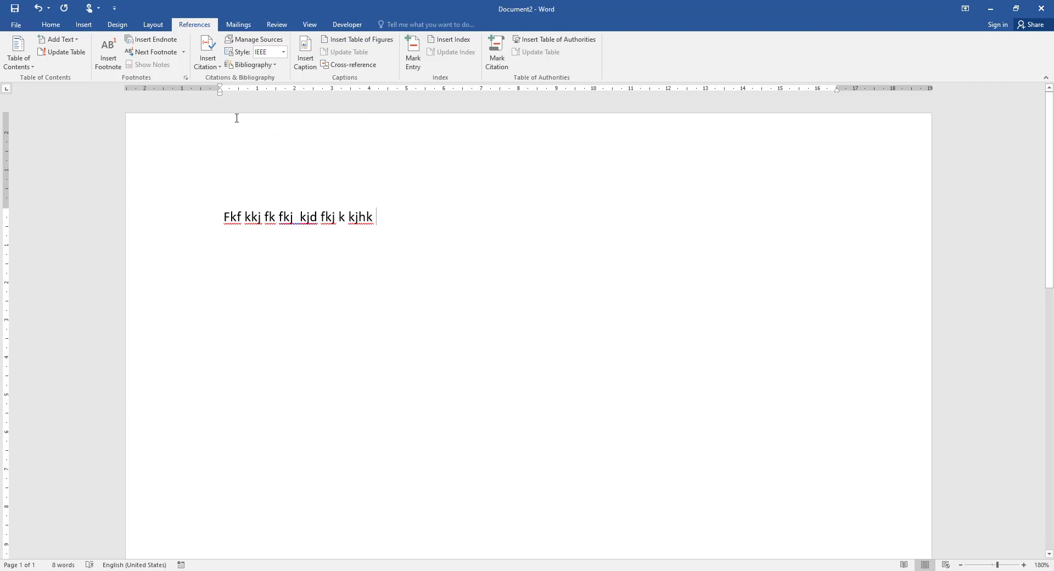
left_click(208, 58)
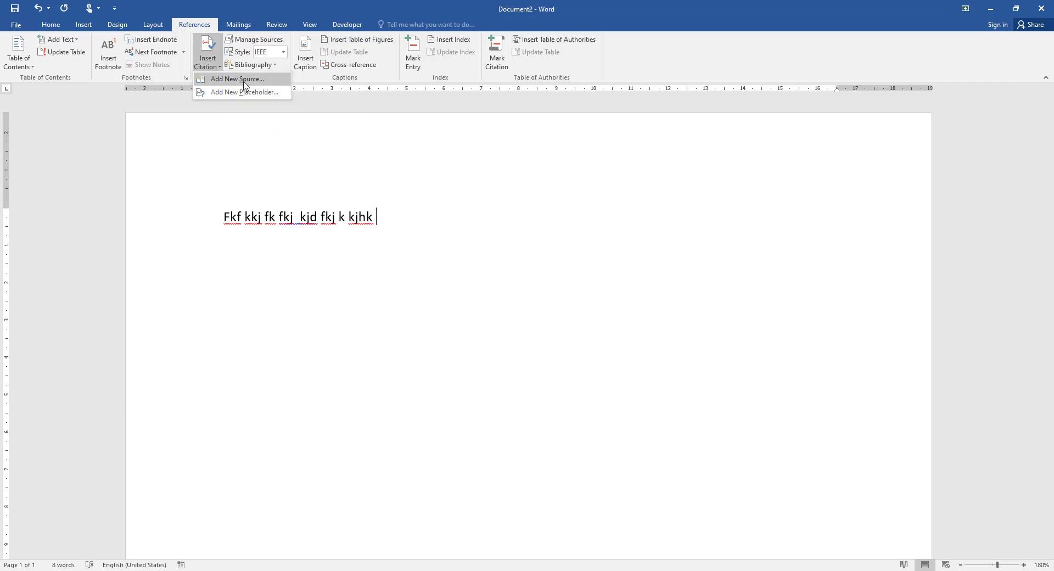
left_click(245, 80)
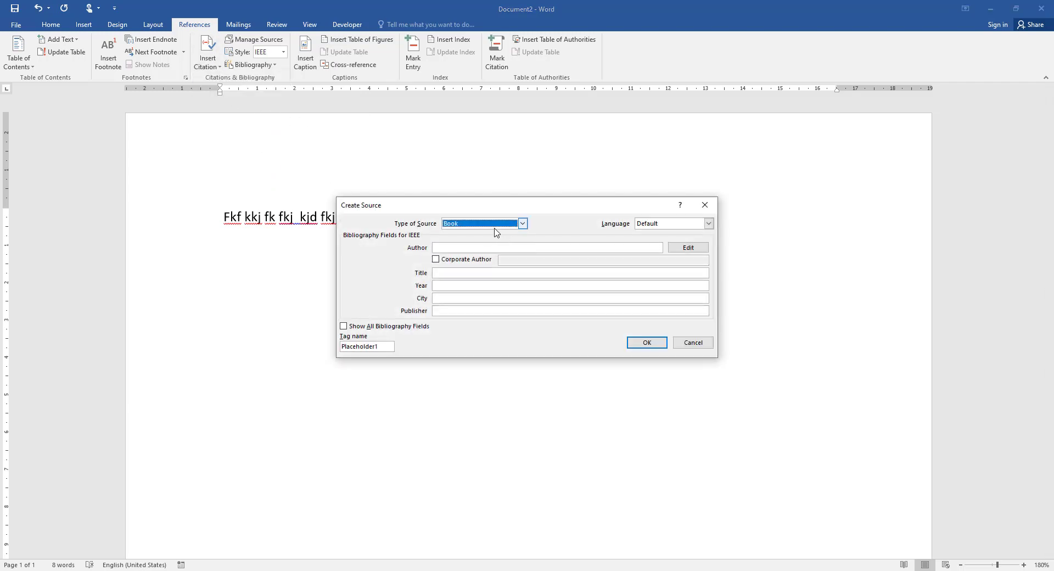
left_click(700, 211)
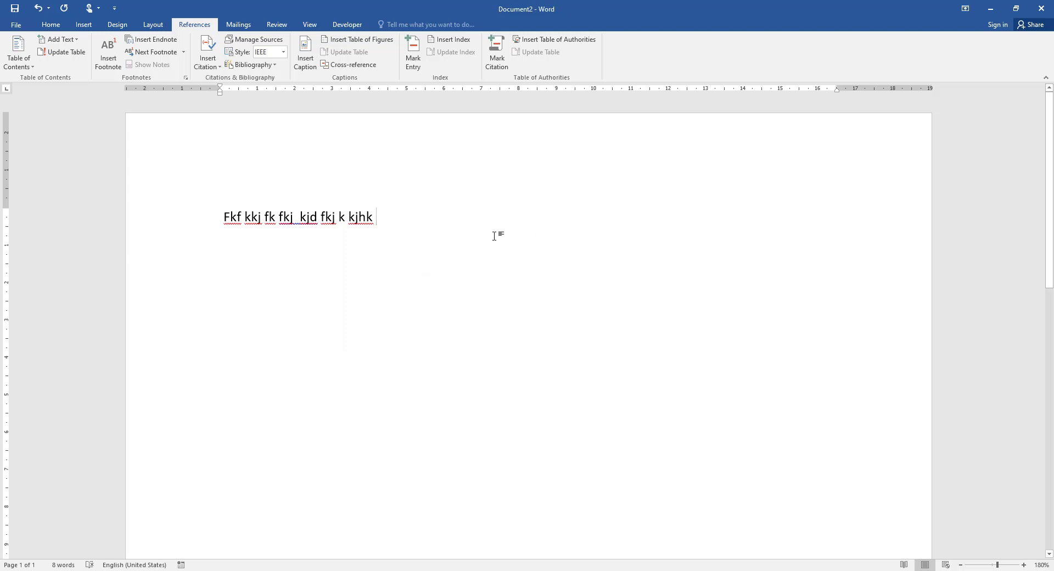
Step: Switch to the journal article PDF in Adobe Acrobat and copy its full title
left_click(187, 570)
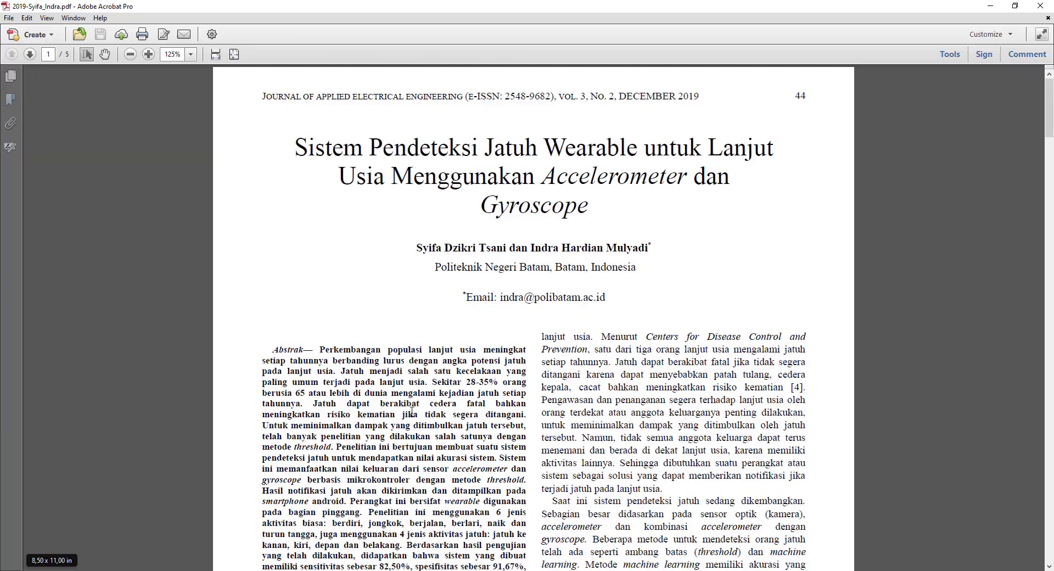
scroll(459, 145, "up", 1)
scroll(462, 176, "up", 1)
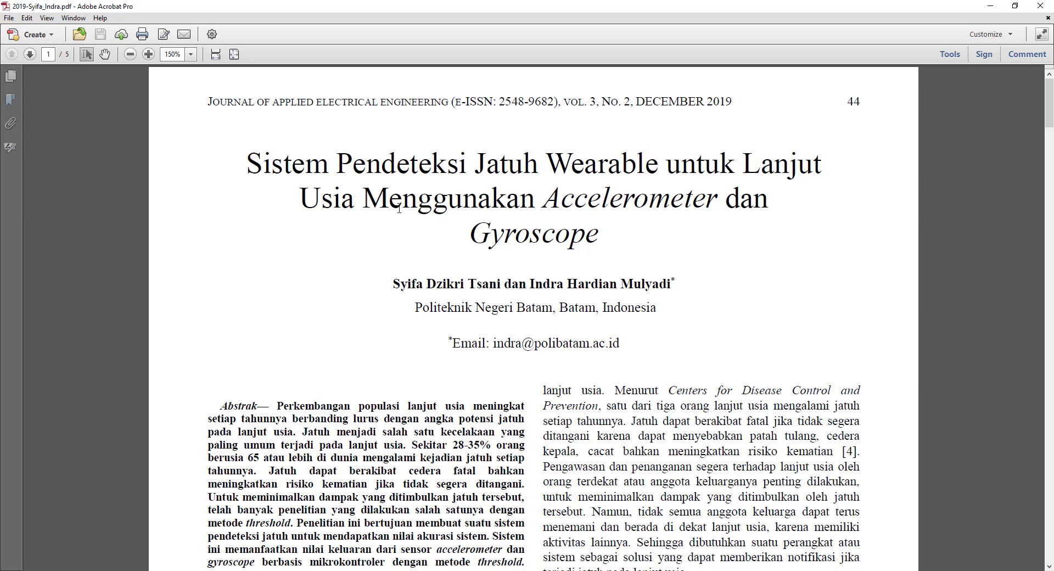
left_click_drag(248, 163, 599, 238)
key("ctrl+c")
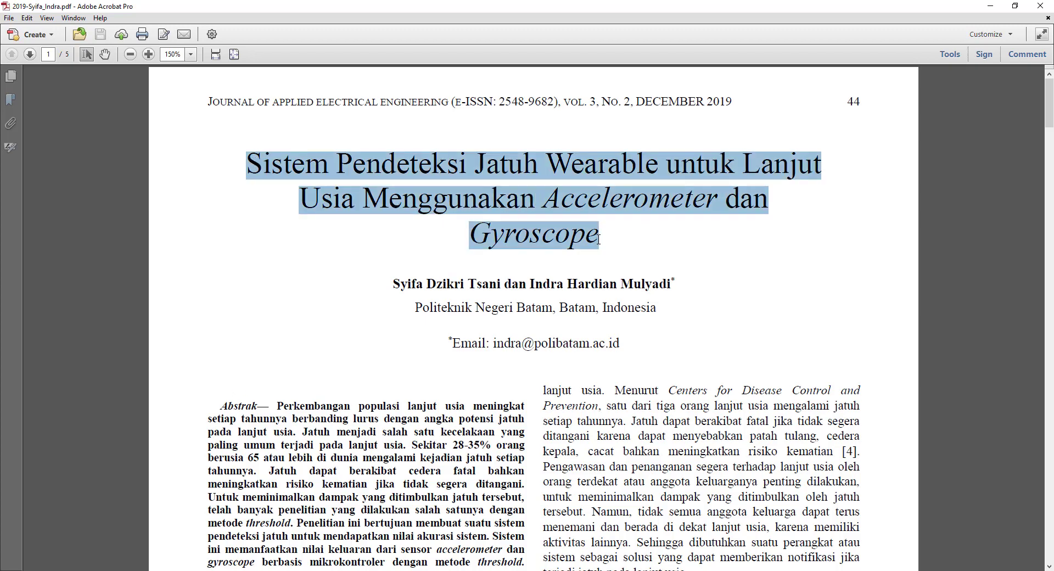
Step: Switch back to Word and start a new source of type Journal Article in the Source Manager
key("alt+Tab")
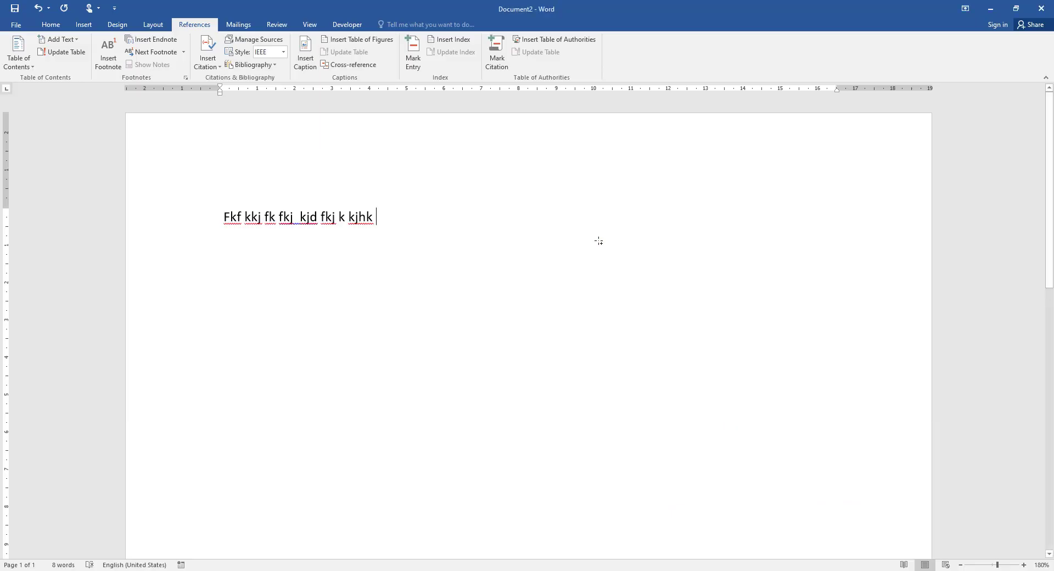
left_click(267, 45)
left_click(388, 232)
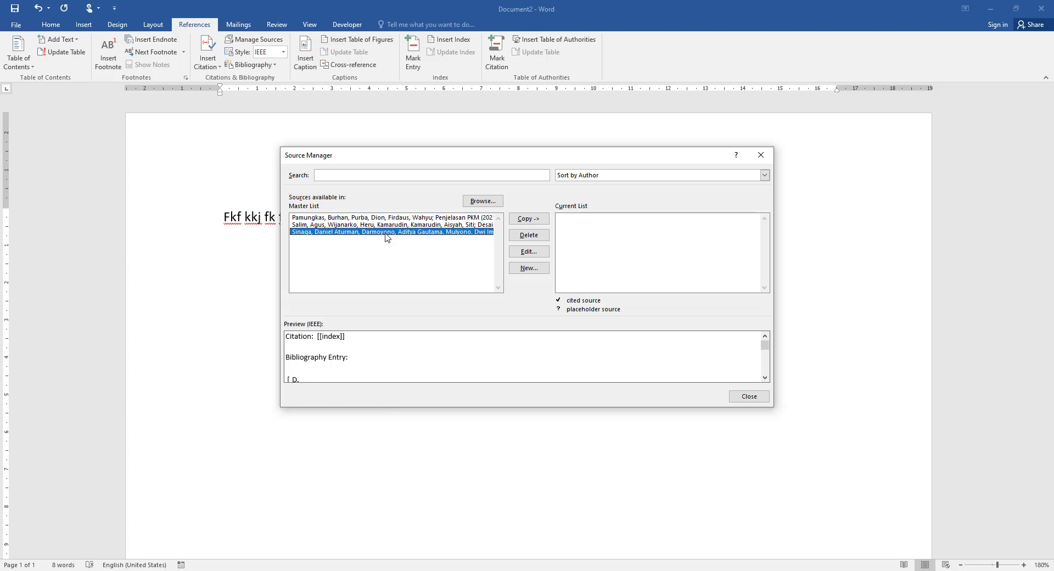
left_click(390, 224)
left_click(389, 218)
left_click(390, 232)
left_click(521, 270)
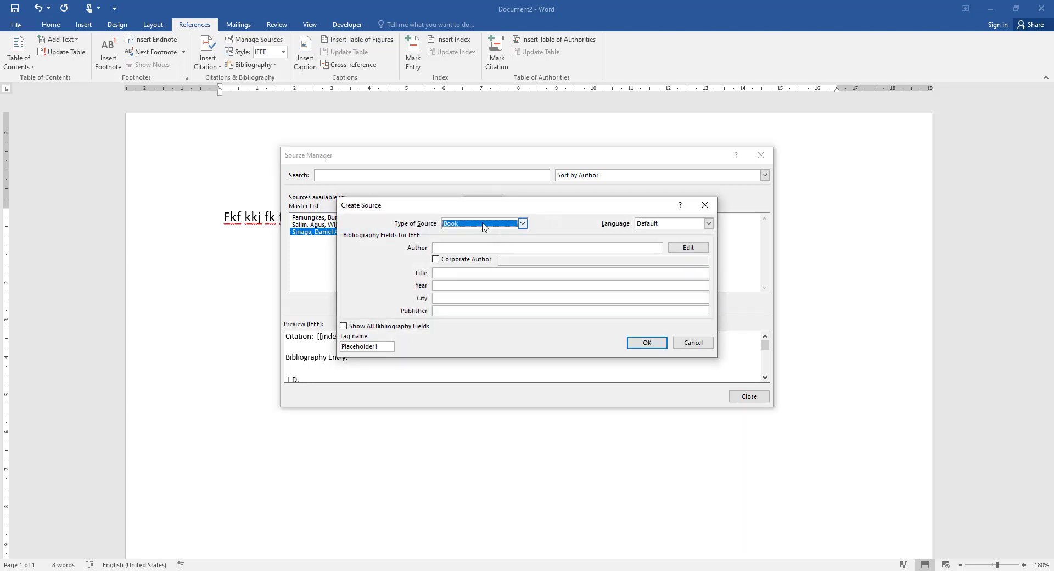
left_click(487, 224)
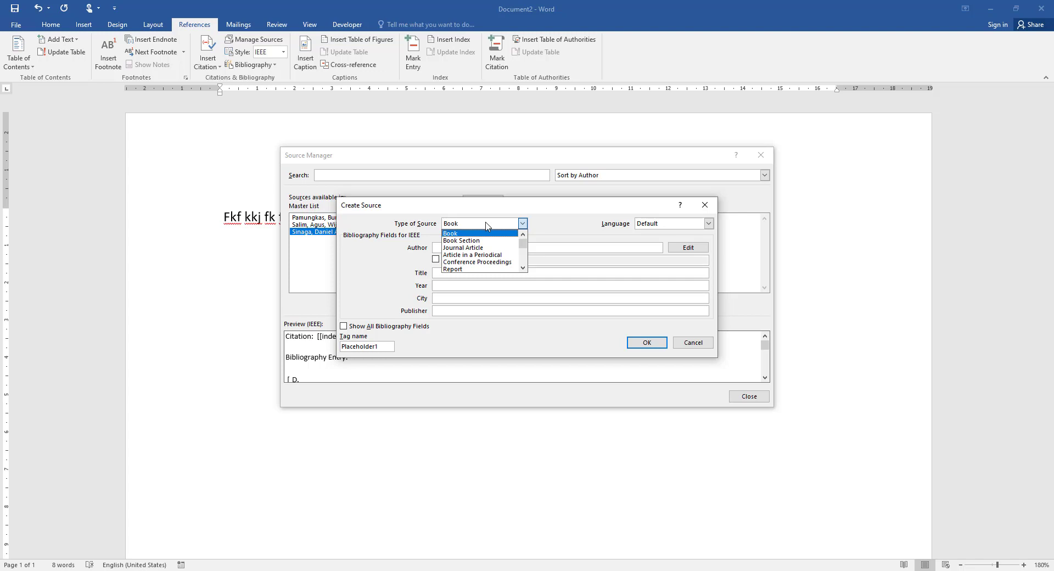
left_click(489, 248)
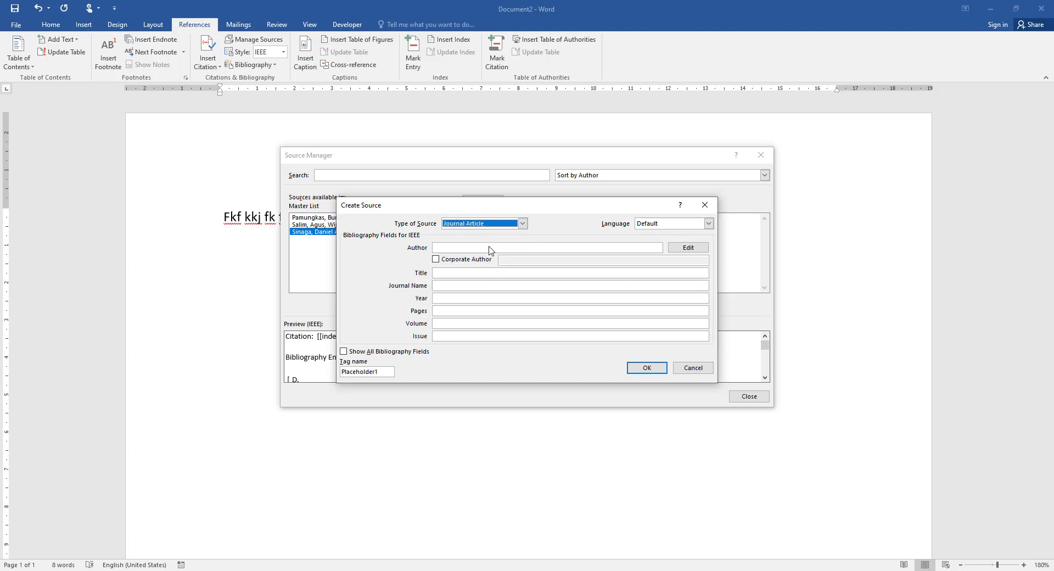
Step: Fill the new source's title with the copied "Sistem Pendeteksi Jatuh Wearable untuk Lanjut Usia Menggunakan Accelerometer dan Gyroscope"
left_click(490, 247)
left_click(473, 271)
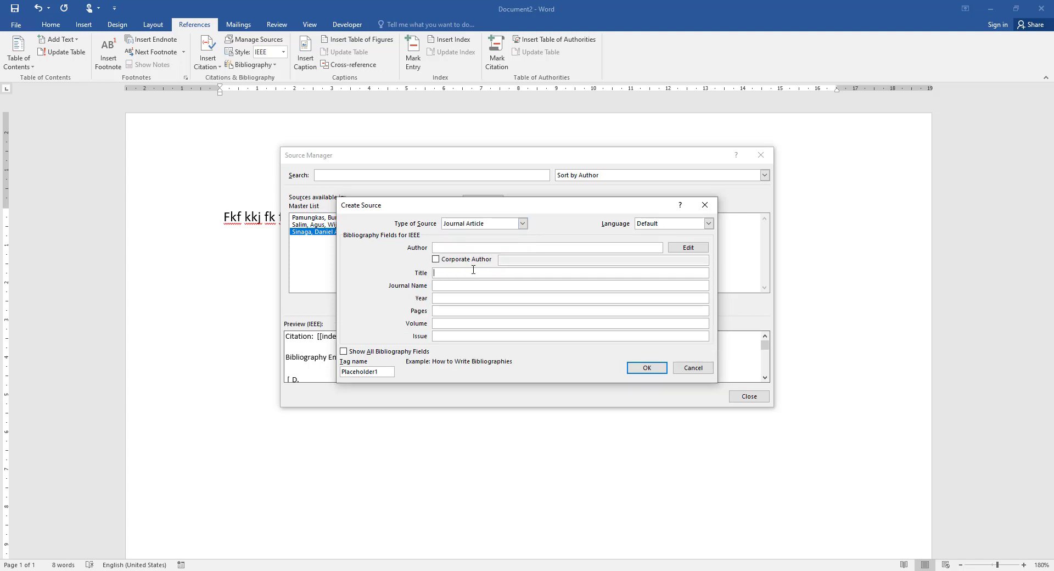
key("ctrl+v")
Step: Copy both author names from the PDF into the source's author entry and replace "dan" between them with a semicolon
left_click(471, 247)
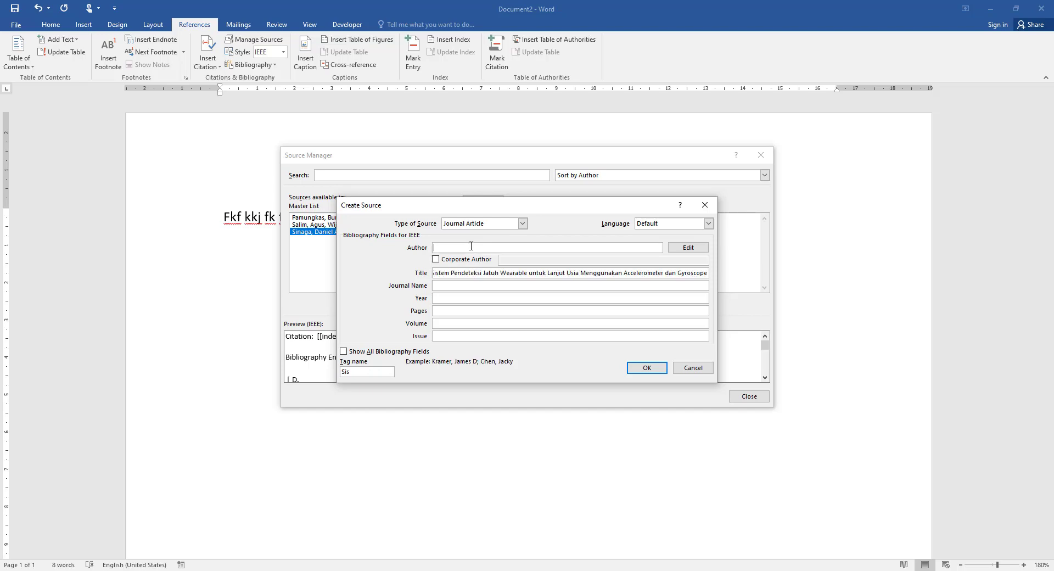
key("alt+Tab")
left_click(470, 263)
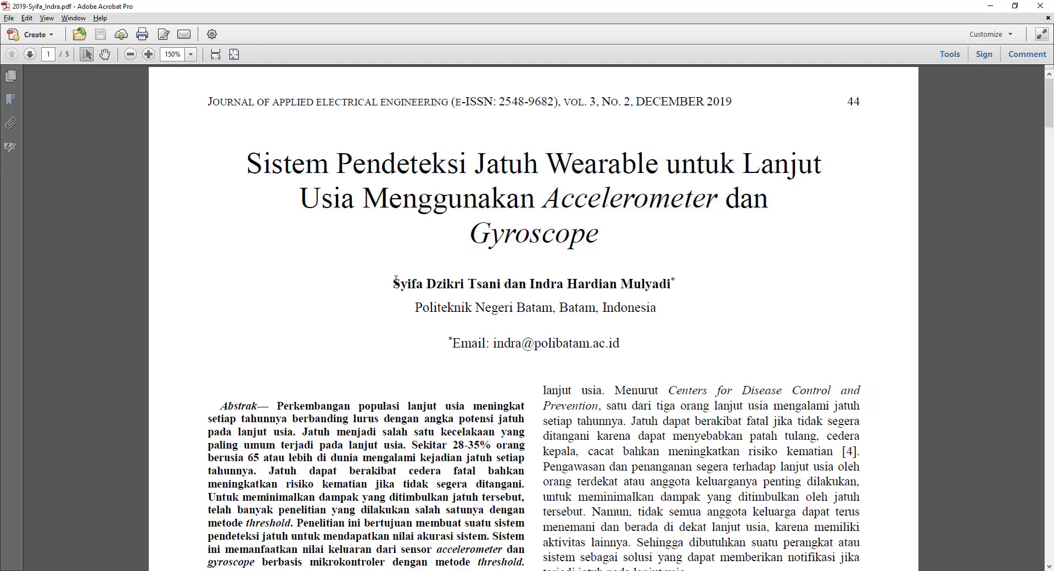
left_click_drag(391, 283, 661, 286)
key("ctrl+c")
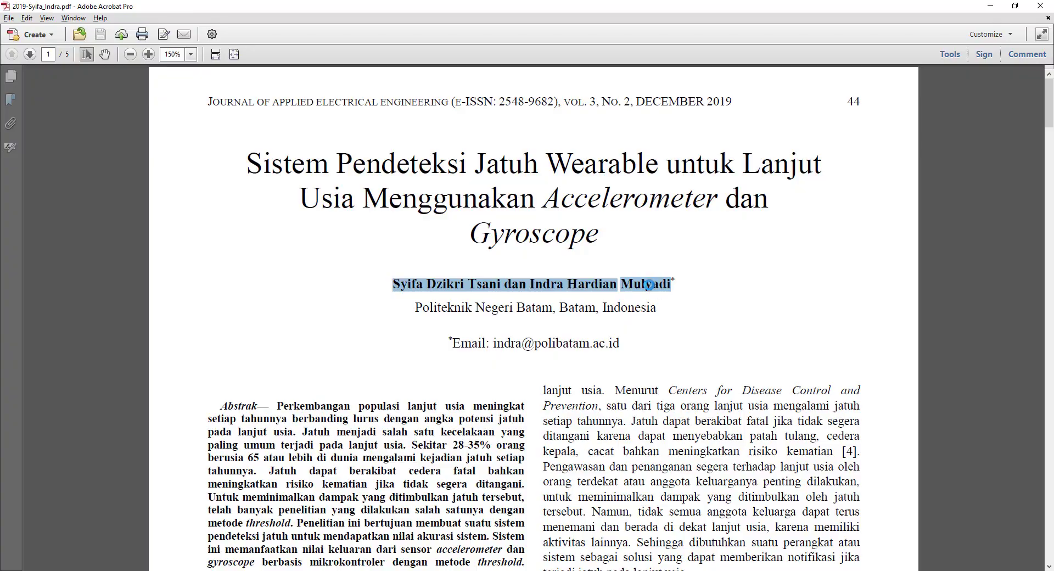
key("alt+Tab")
key("ctrl+v")
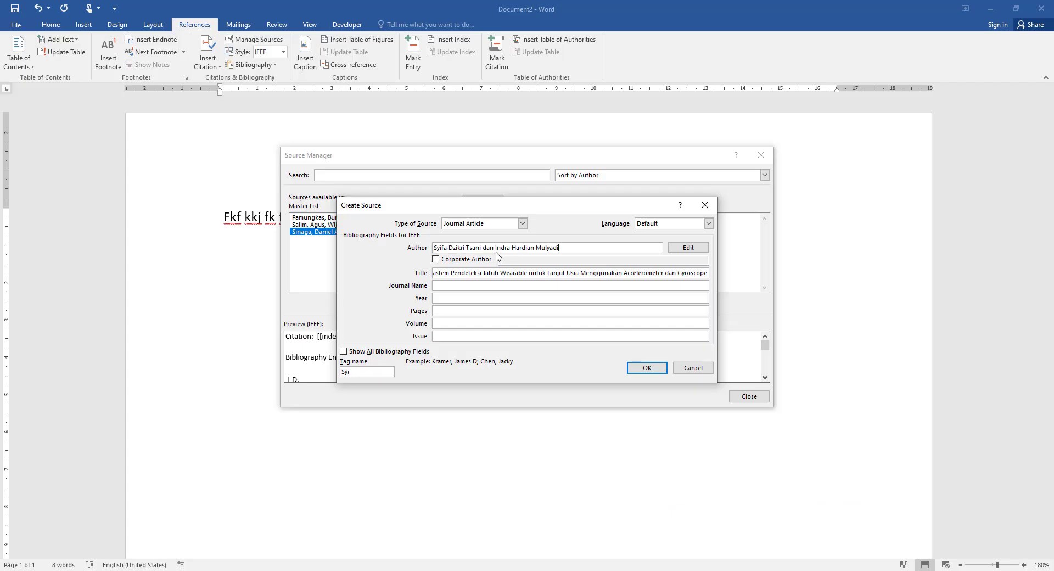
key("BackSpace")
key("BackSpace")
key("BackSpace")
key("BackSpace")
key("BackSpace")
key("BackSpace")
type(";")
Step: Copy the journal name from the PDF's page header into the source's journal name
left_click(526, 286)
key("alt+Tab")
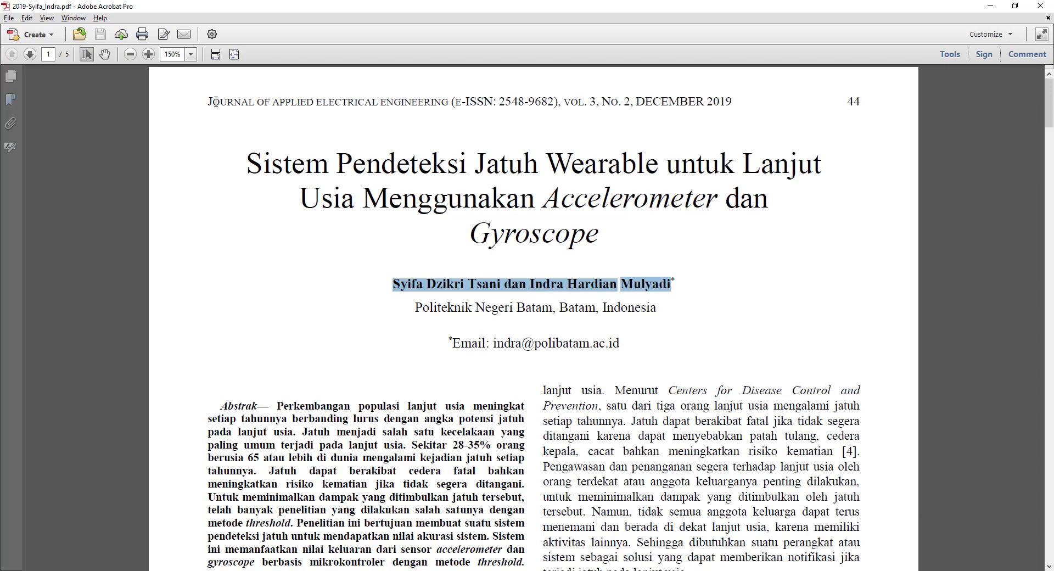
left_click_drag(208, 102, 428, 98)
key("ctrl+c")
key("alt+Tab")
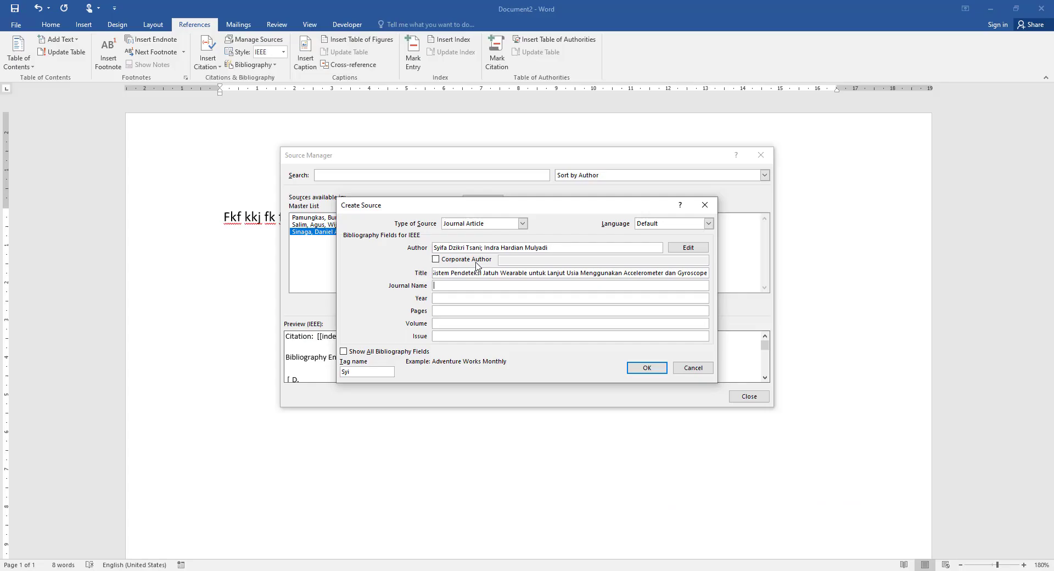
key("ctrl+v")
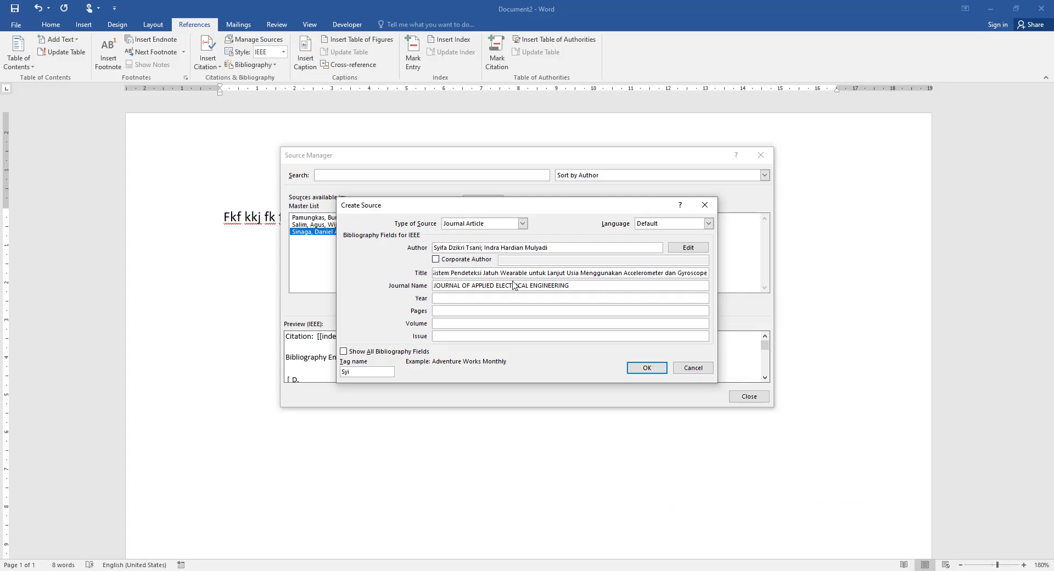
Step: Replace the all-capitals journal name with "Journal of Applied Electrical Engineering"
left_click_drag(575, 285, 431, 288)
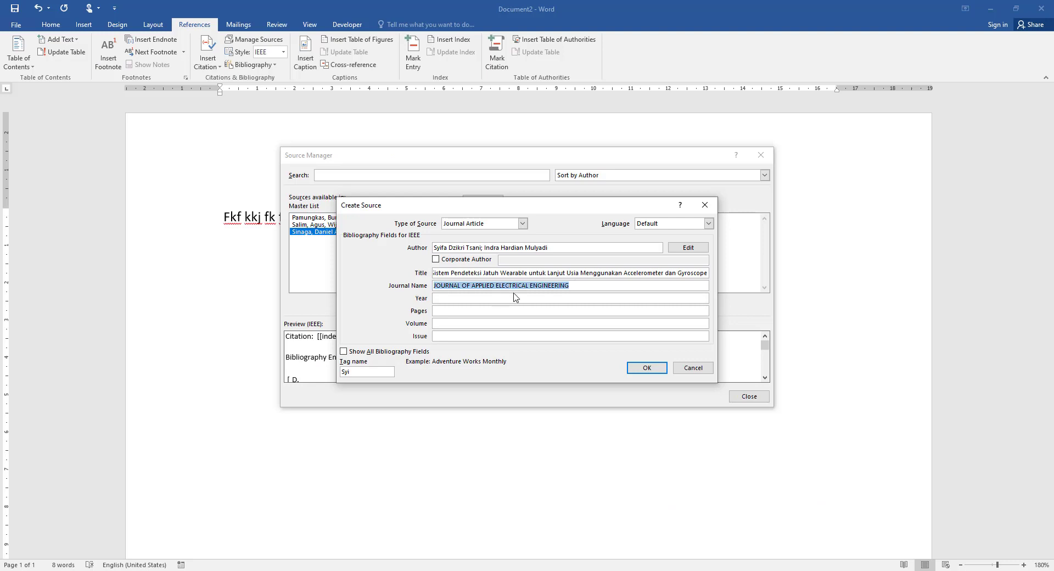
type("Journ")
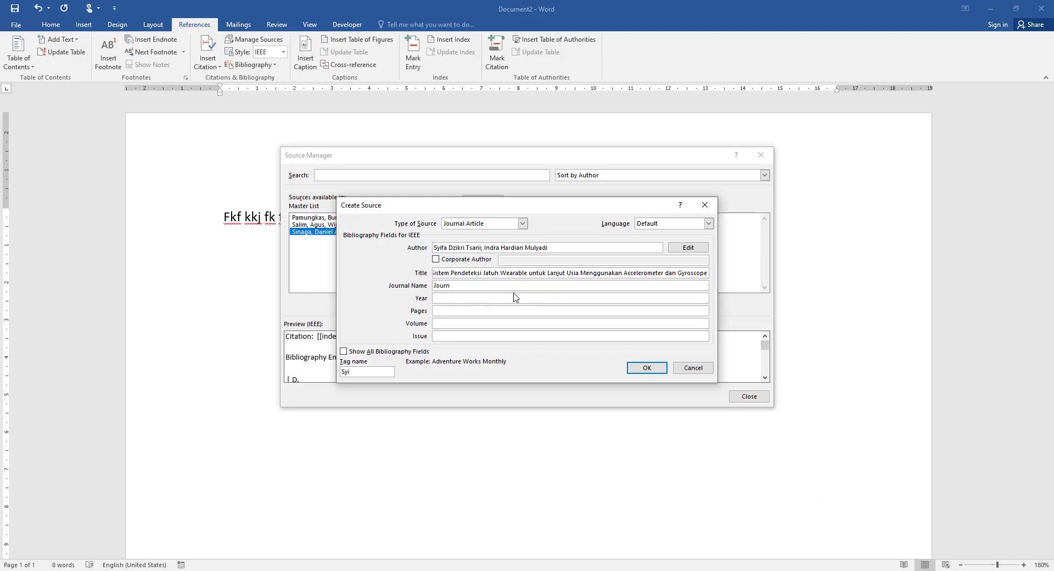
type("al of Applied Electrical Engineering")
Step: Check the publication date in the PDF and set the source's year to 2019
left_click(517, 298)
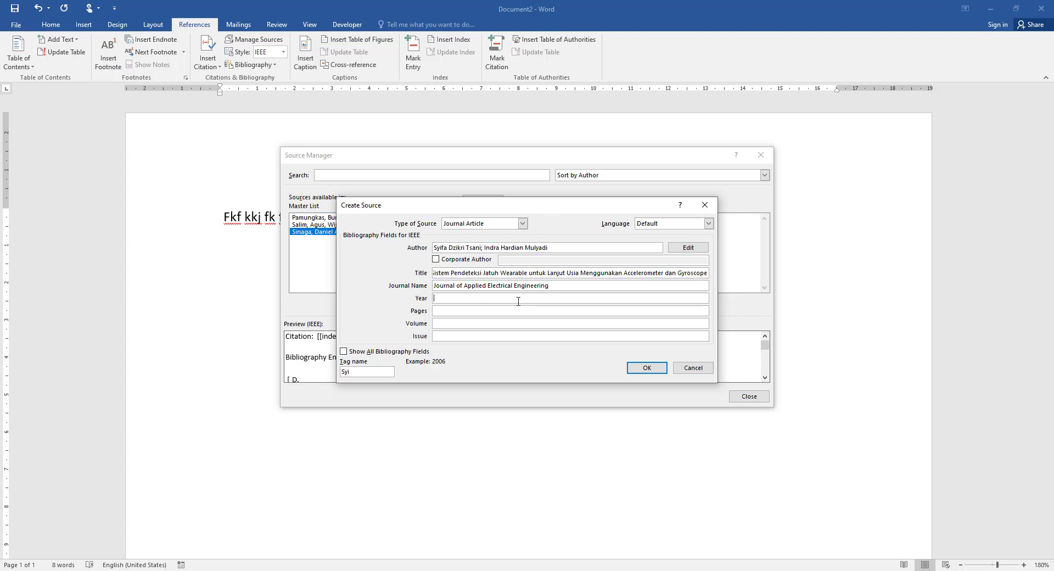
key("alt+Tab")
key("alt+Tab")
type("2019")
Step: Check the article's first and last page numbers in the PDF and set the source's pages to 44-48
key("alt+Tab")
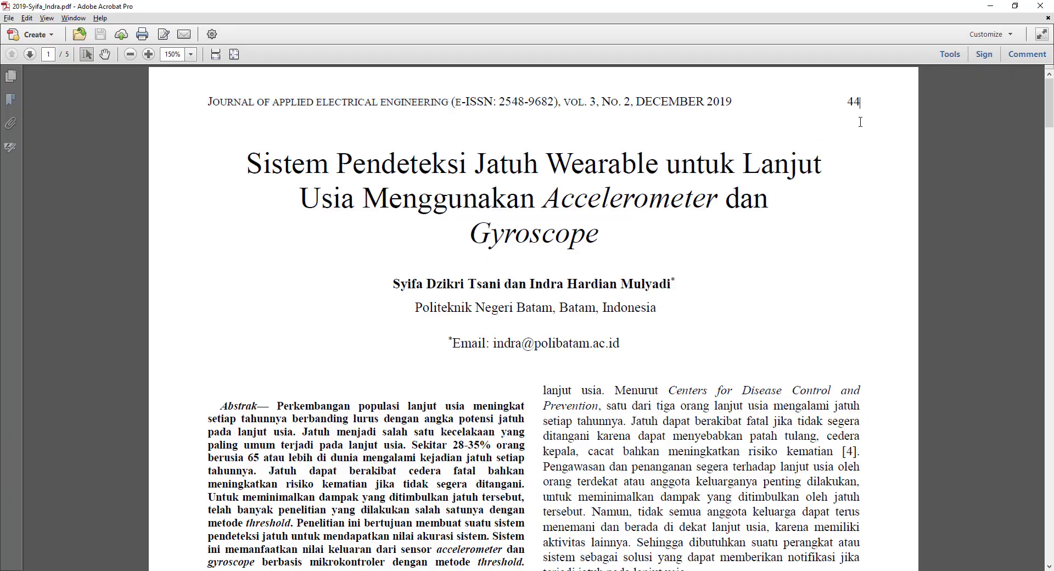
left_click_drag(1049, 104, 1048, 442)
key("Home")
key("alt+Tab")
left_click(456, 311)
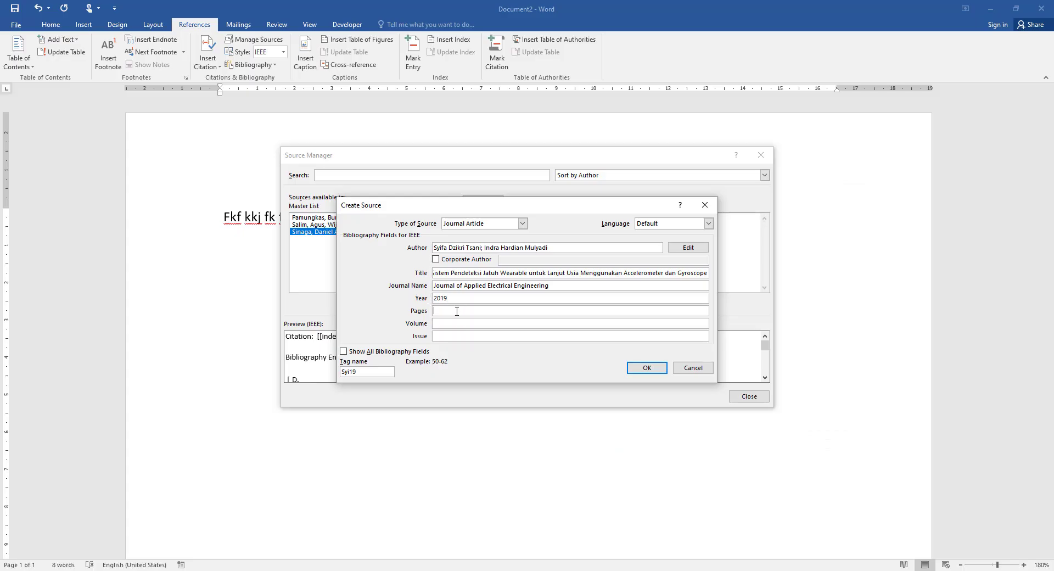
type("44-48")
Step: Set the source's volume to 3 and issue to 2 according to the PDF header, and save the source
key("alt+Tab")
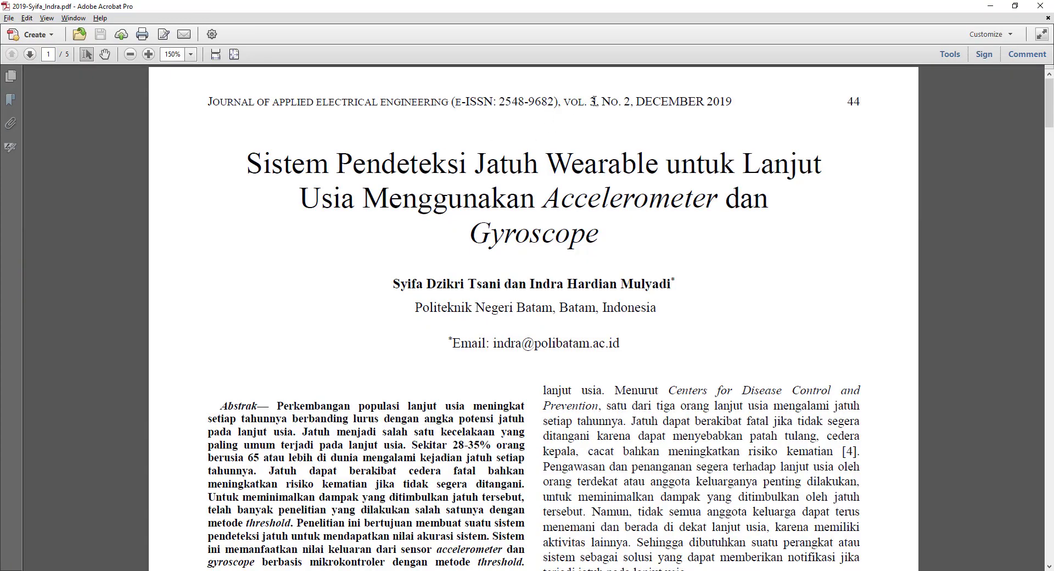
key("alt+Tab")
left_click(463, 323)
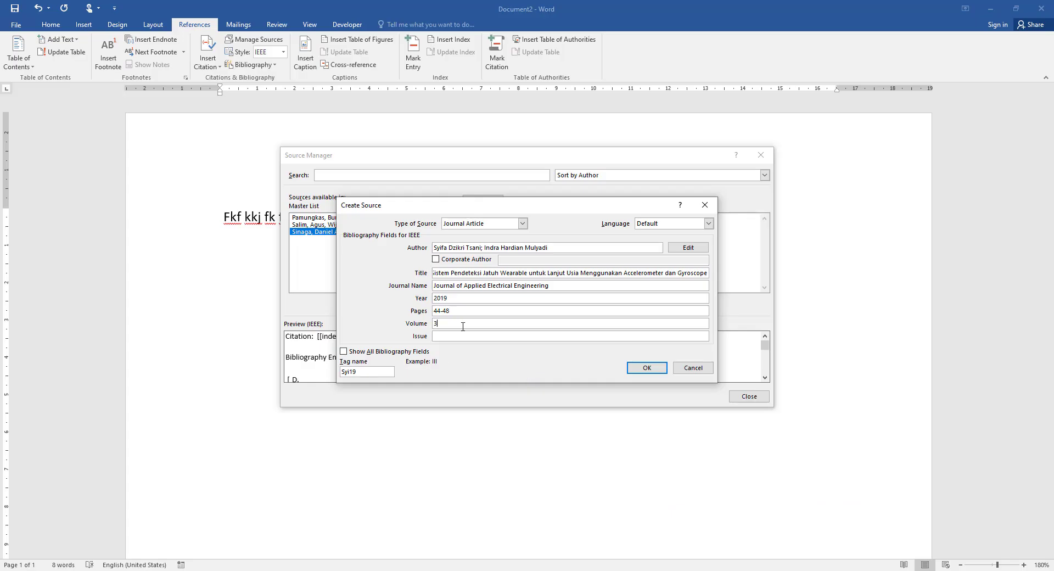
key("alt+Tab")
key("alt+Tab")
type("3")
left_click(495, 337)
type("2")
left_click(654, 367)
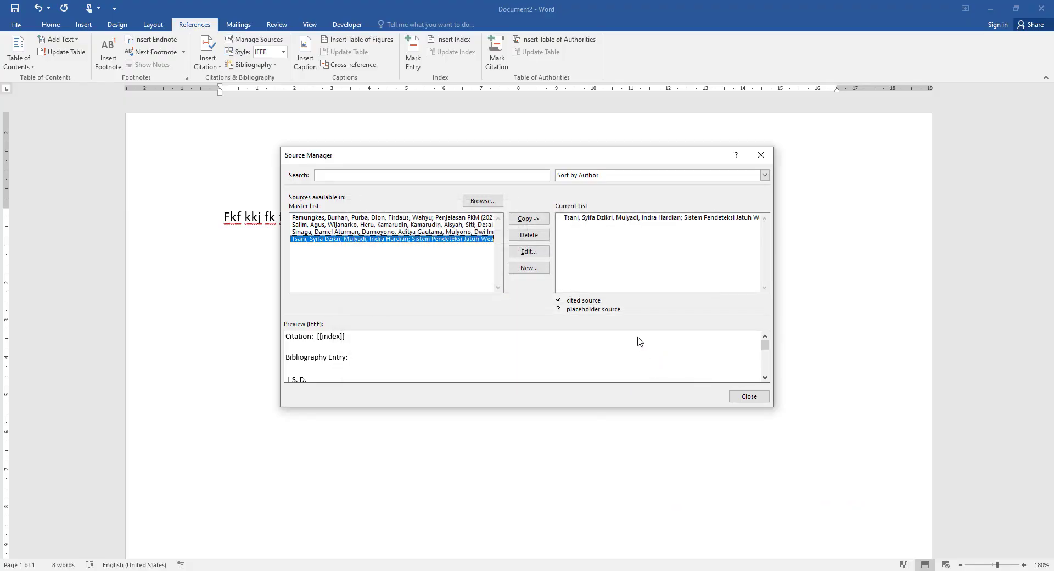
Step: Compare the 2019 fall-detection article's entries in the master and current source lists, and close the Source Manager
left_click(599, 219)
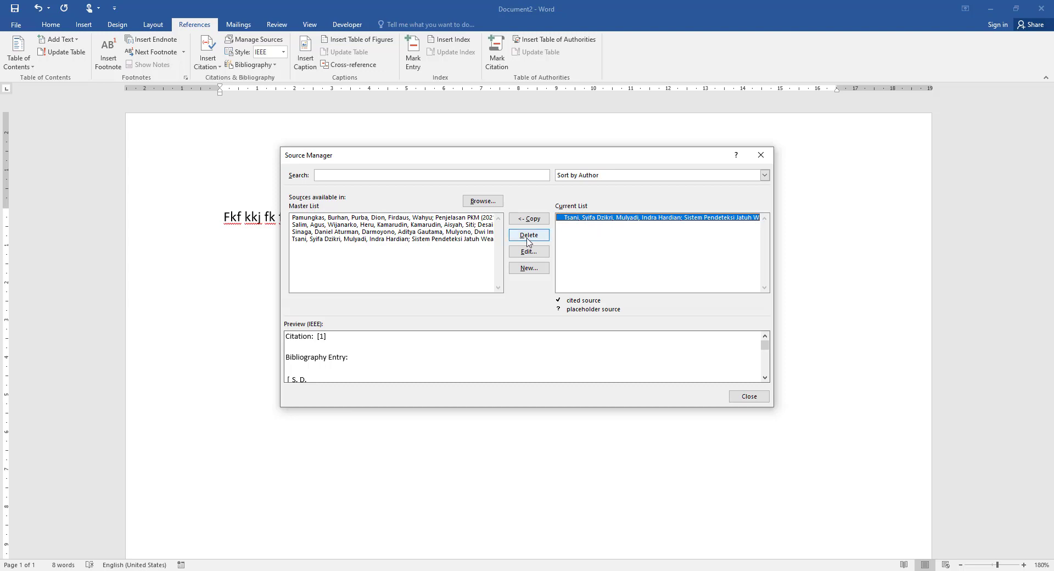
left_click(486, 240)
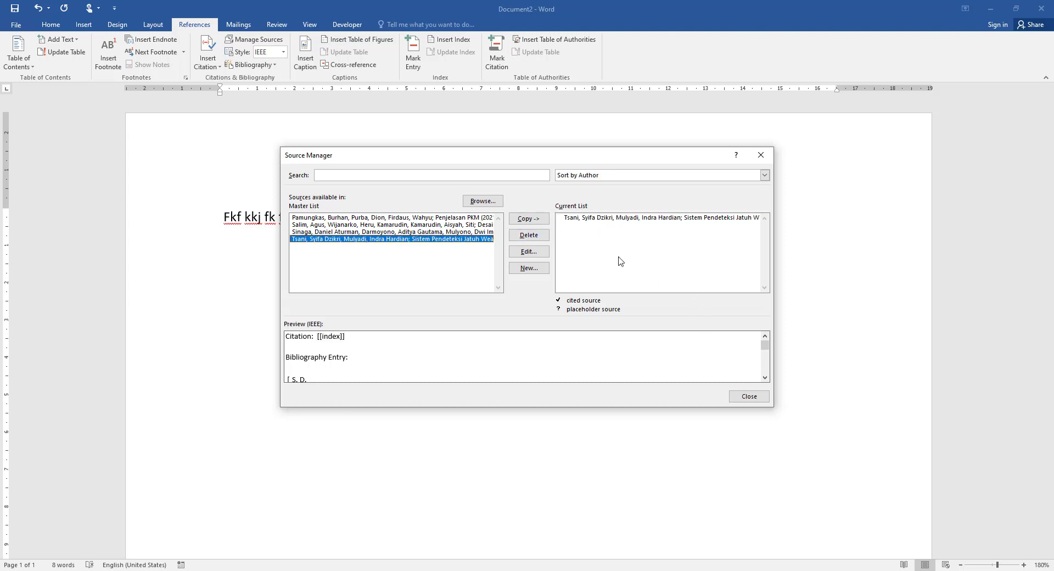
left_click(594, 219)
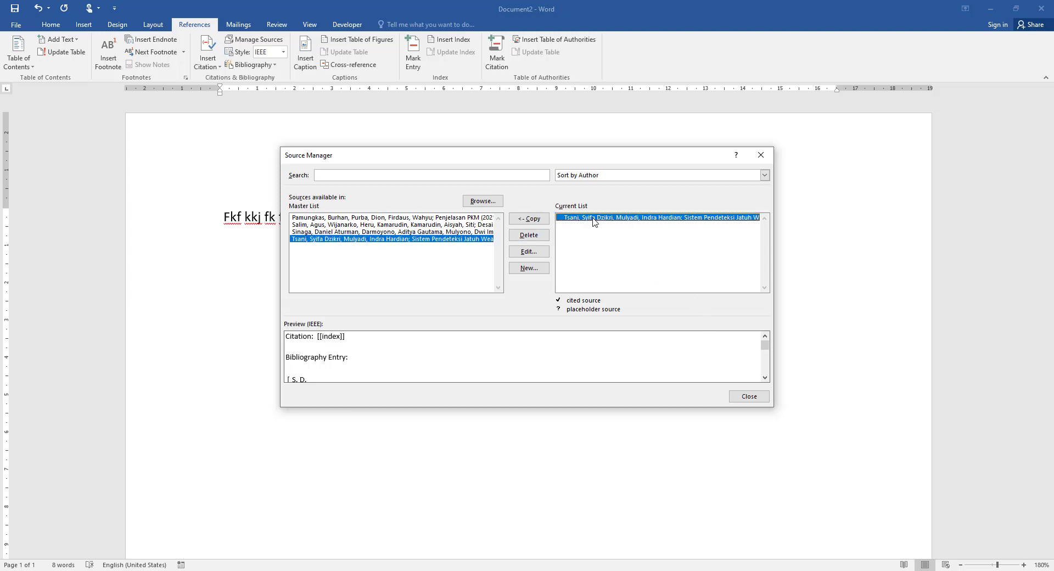
left_click(751, 393)
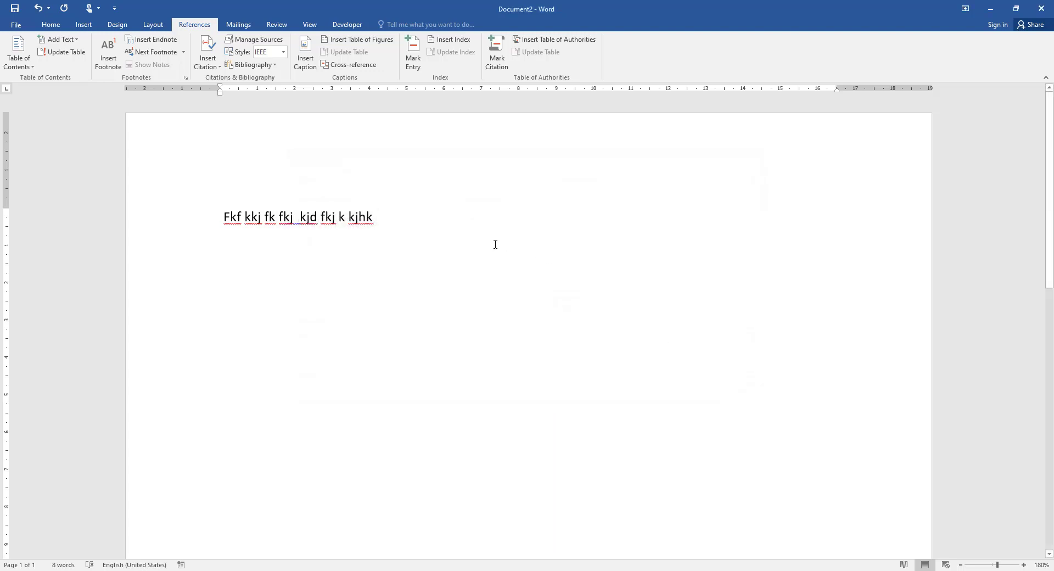
Step: Insert the citation of the 2019 article "Sistem Pendeteksi Jatuh Wearable" at the end of the sentence and add a full stop
left_click(218, 65)
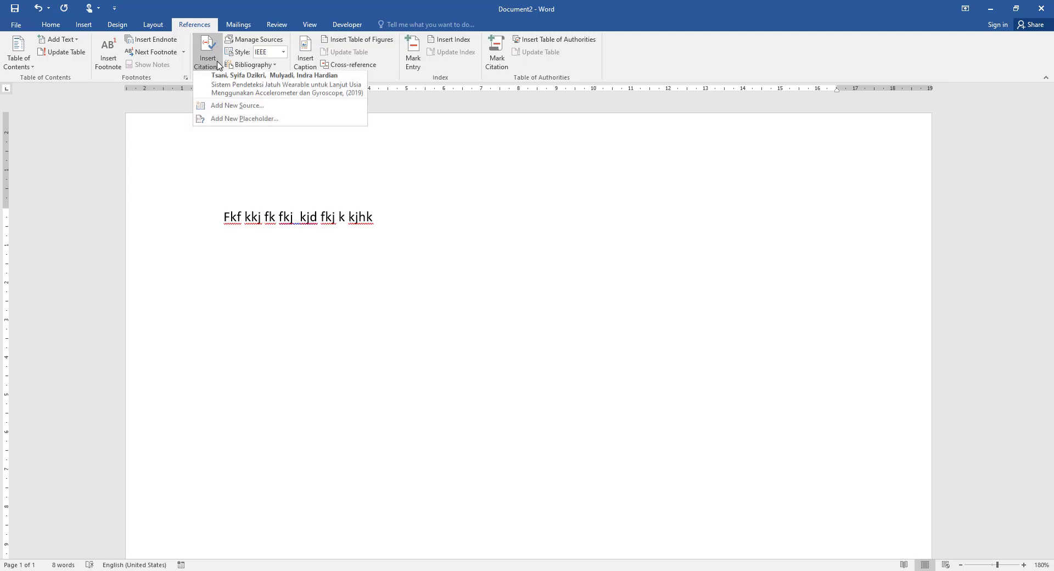
left_click(240, 87)
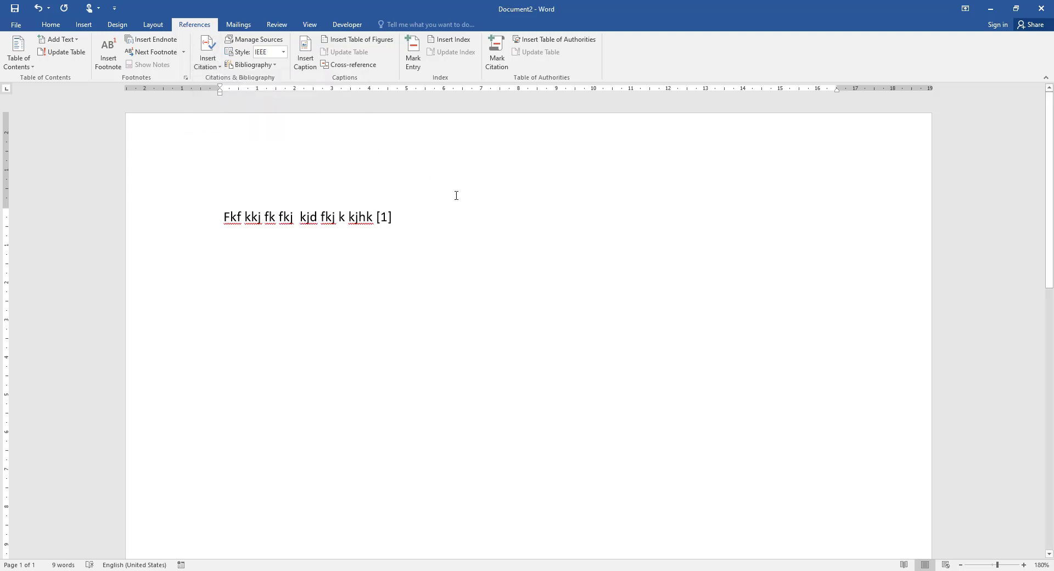
type(". ")
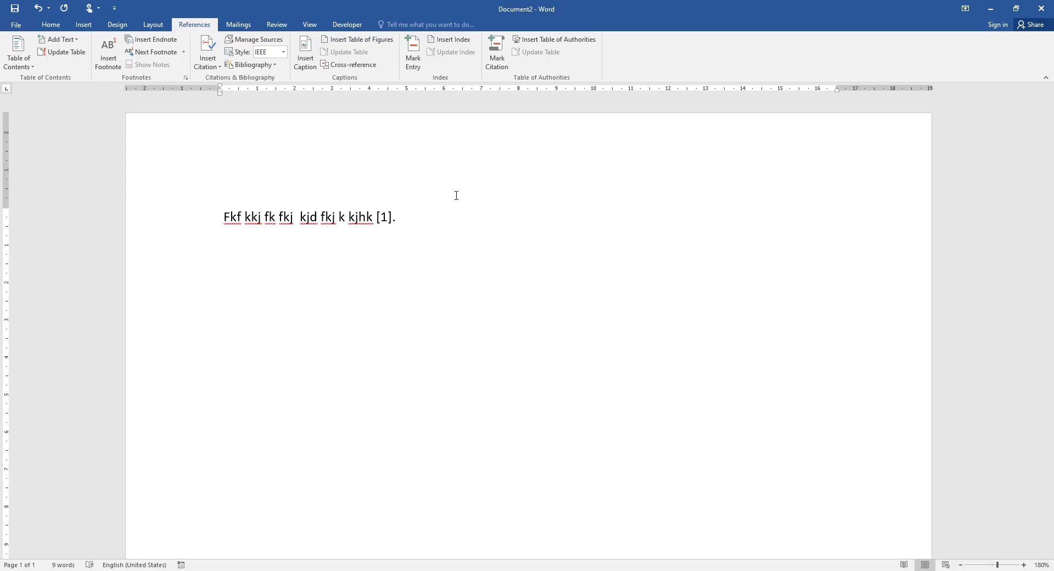
Step: Write the second placeholder sentence "F fkjdkjdkj fkjd hkj hk k skh vkjsh k hdd ." after the first citation
type("F fkjdkjdkj fkjd h")
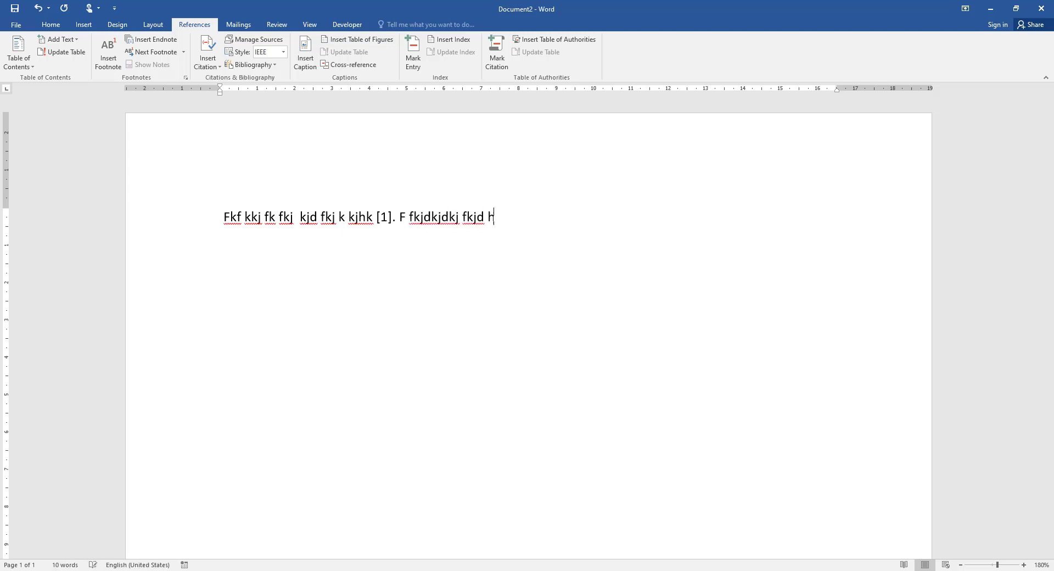
type("kj hk k skh vkjsh k hdd ")
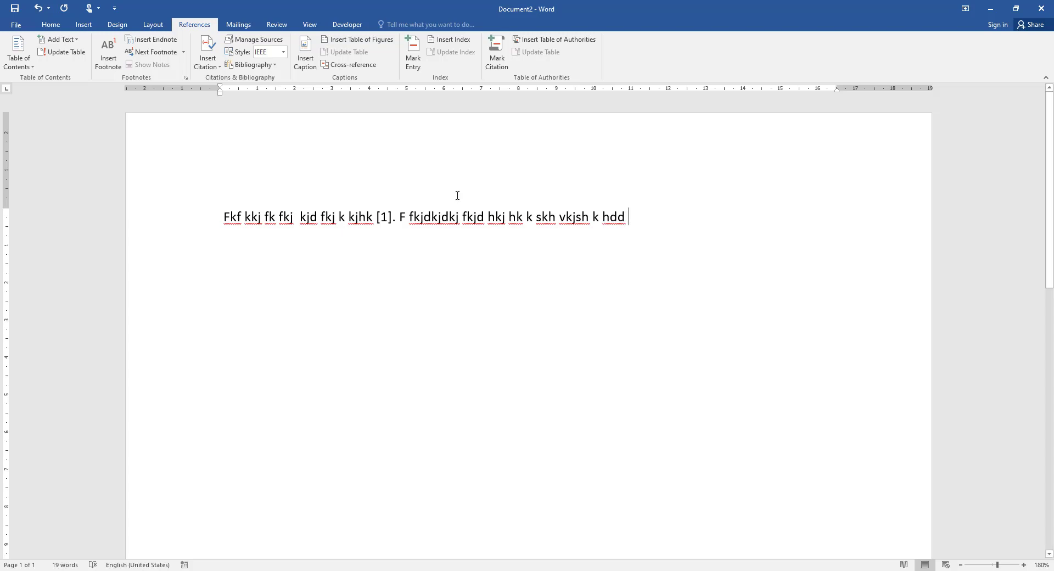
type(".")
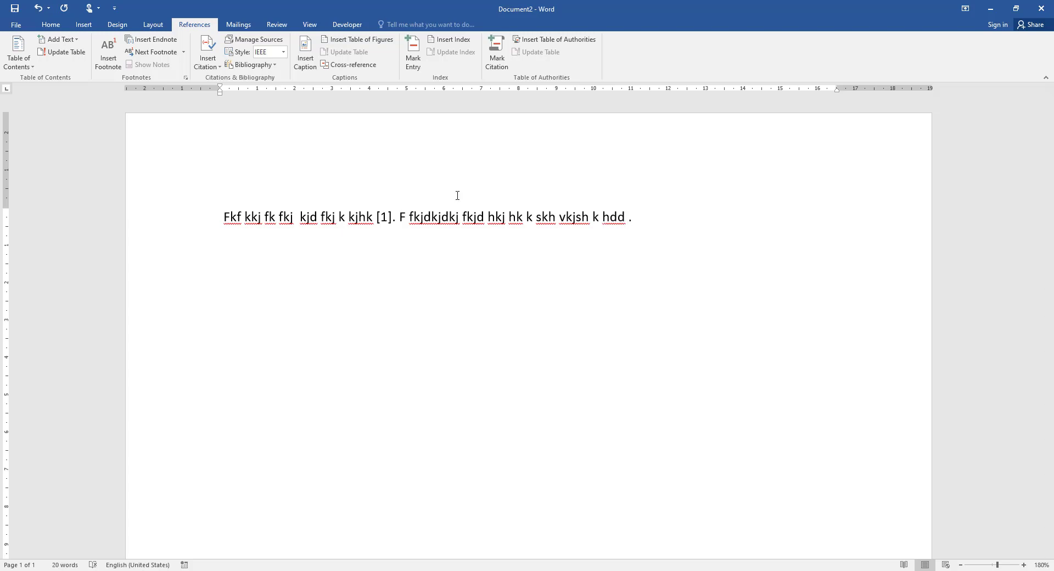
Step: Copy the 2021 "Optimalisasi Variabel Pick and Place" source from the master list to the current list and cite it before the second sentence's full stop
left_click(201, 53)
left_click(225, 183)
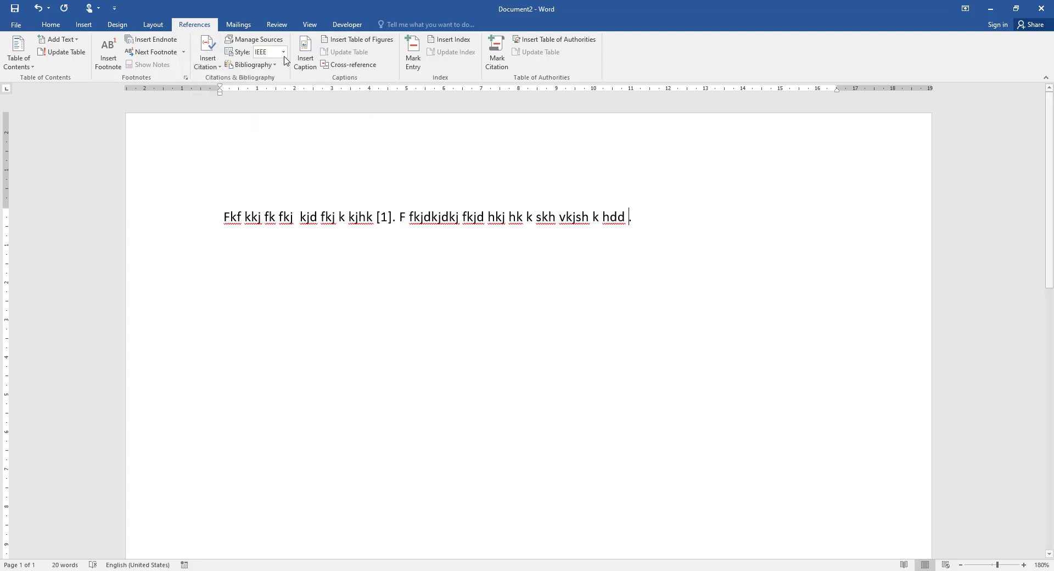
left_click(277, 42)
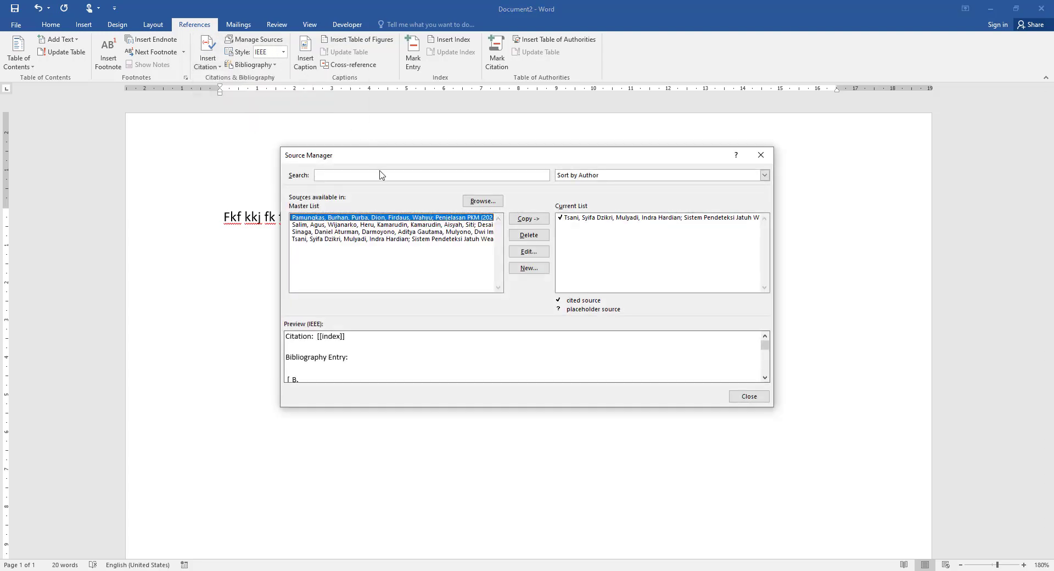
left_click(350, 232)
left_click(527, 219)
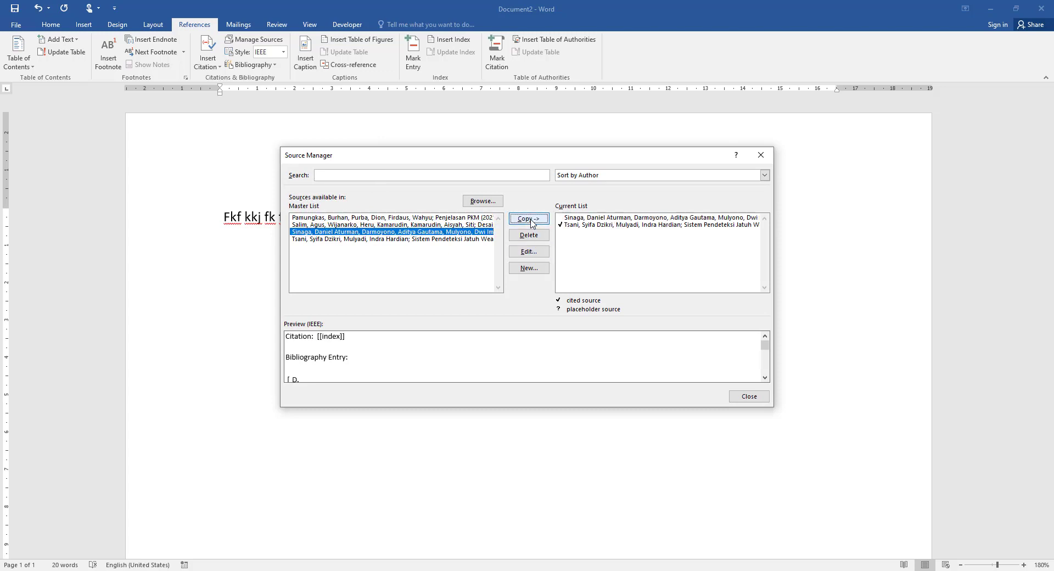
left_click(744, 396)
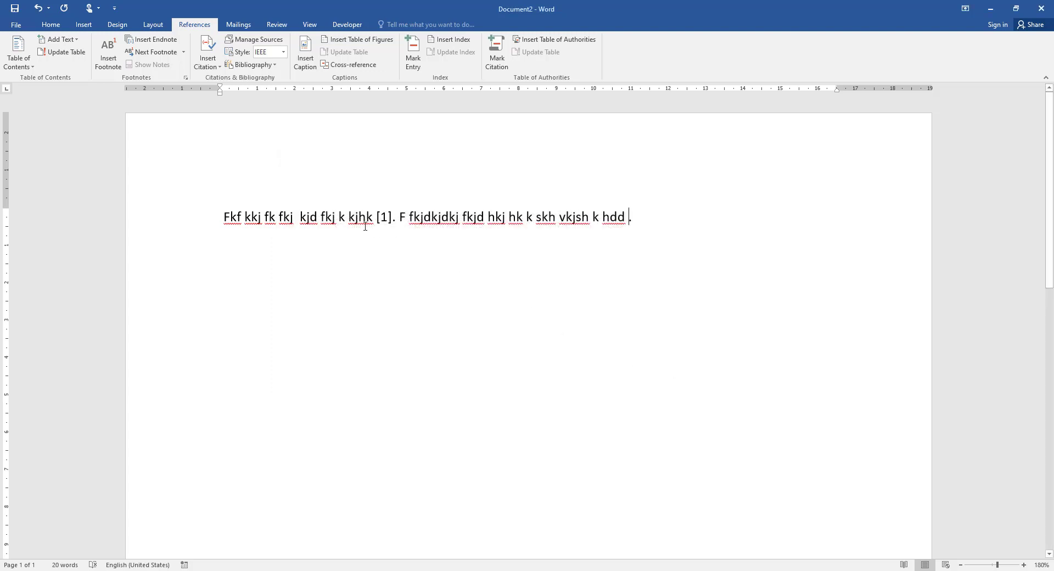
left_click(209, 60)
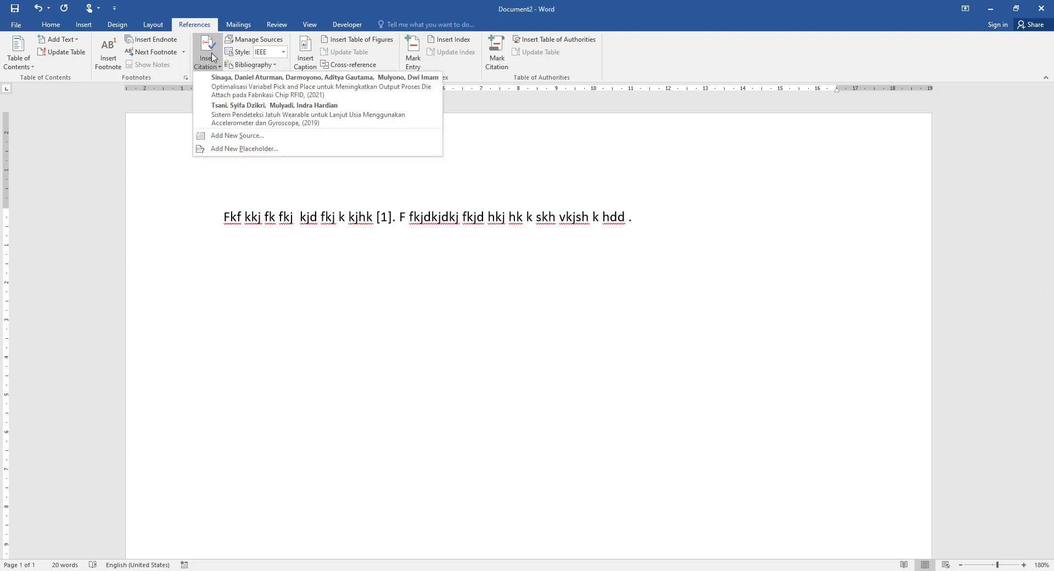
left_click(243, 87)
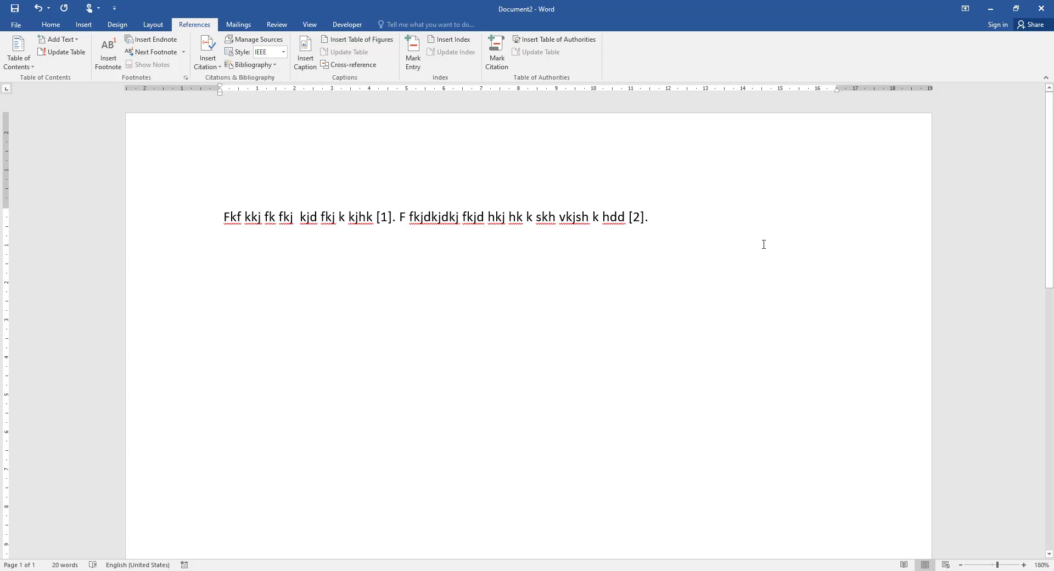
Step: Add the heading "Daftar Pustaka" three lines below the cited text
key("Return")
key("Return")
key("Return")
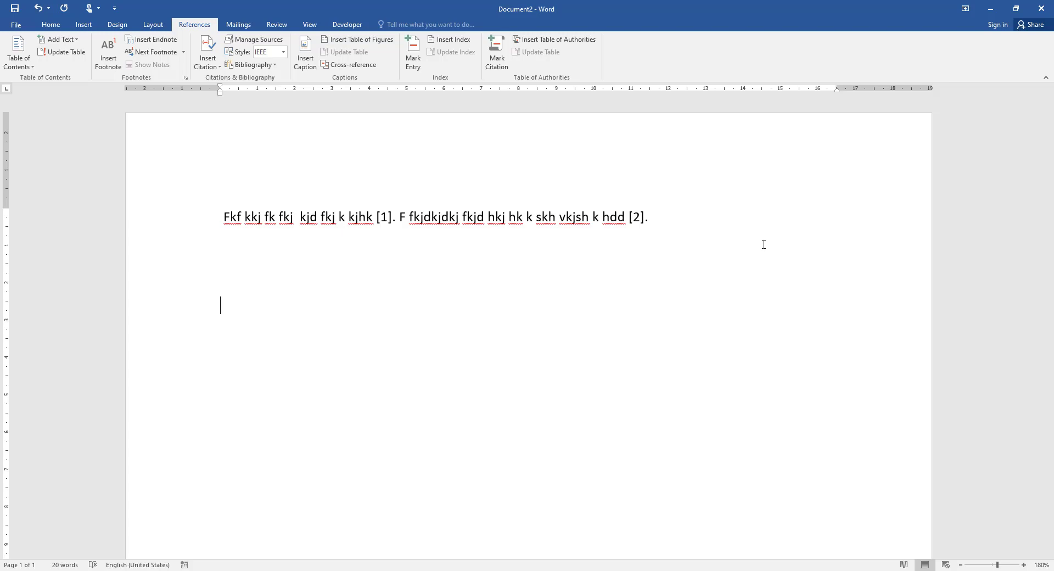
type("Daftar Pustr")
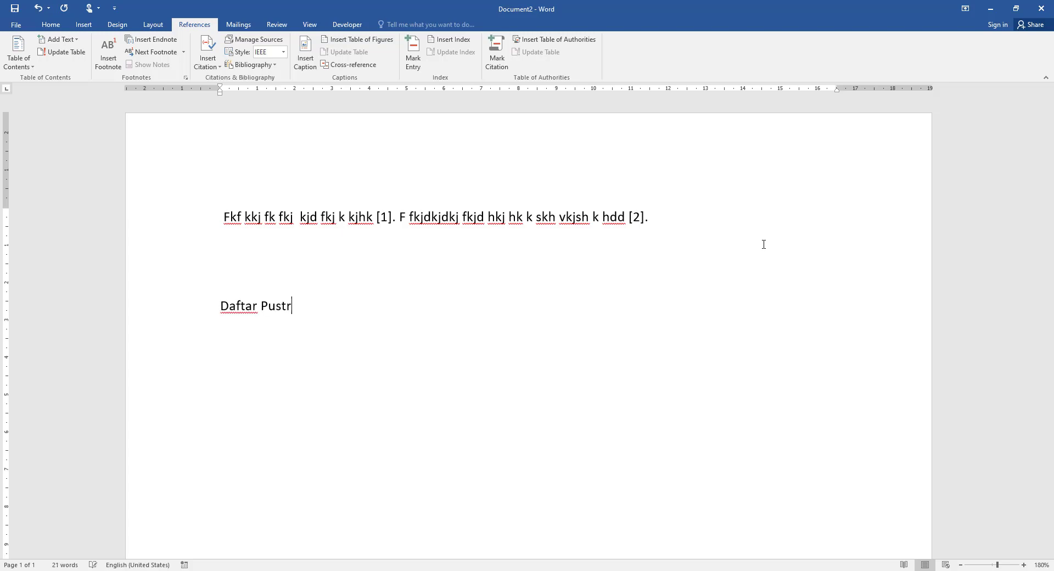
key("BackSpace")
type("aka")
Step: Insert the built-in Bibliography block on a new line under the "Daftar Pustaka" heading
key("Return")
left_click(271, 68)
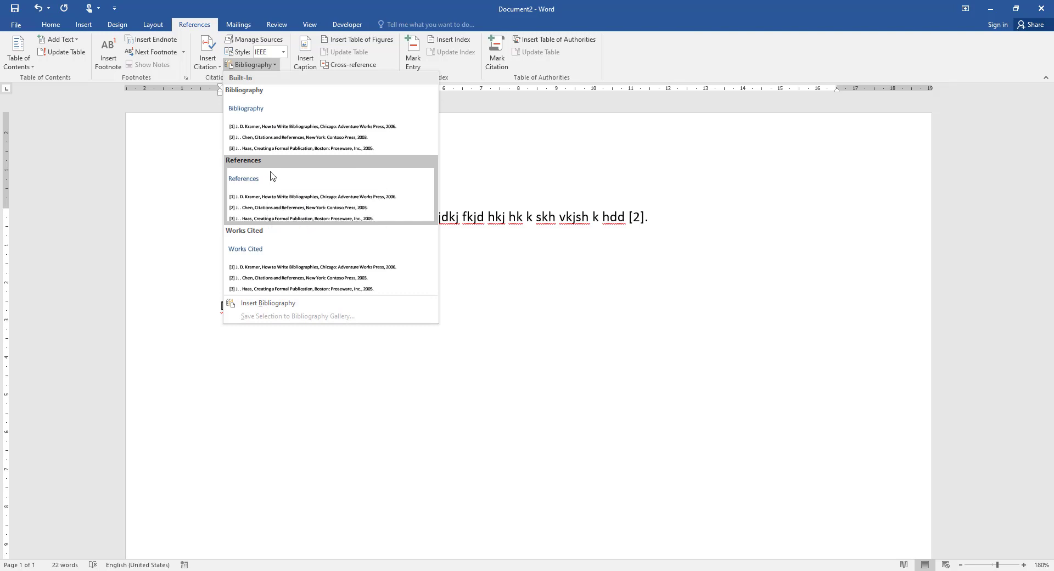
left_click(273, 138)
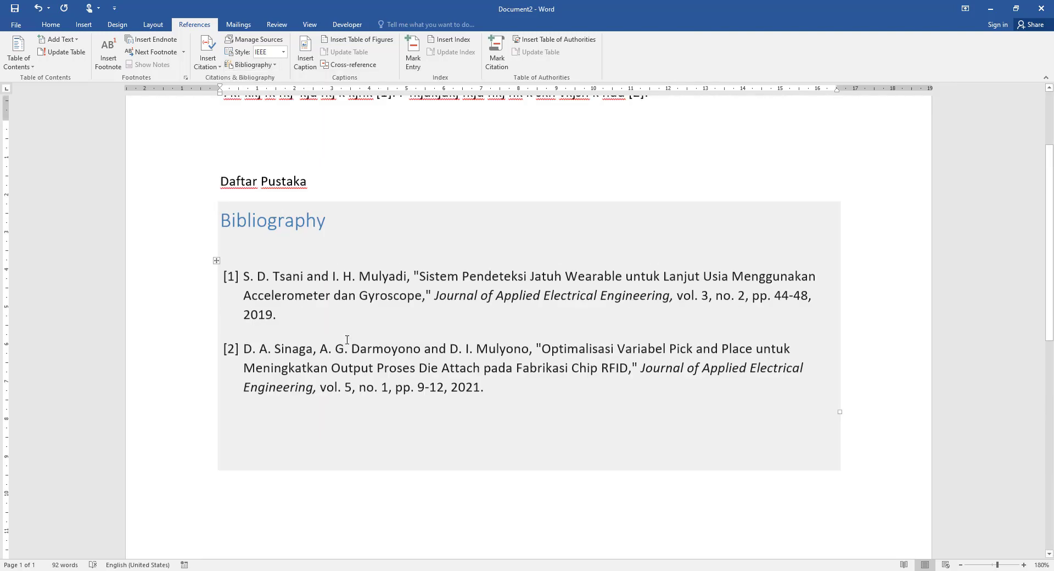
Step: Replace the inserted block's "Bibliography" title with a copy of the "Daftar Pustaka" heading text
scroll(347, 340, "up", 1)
left_click(461, 215)
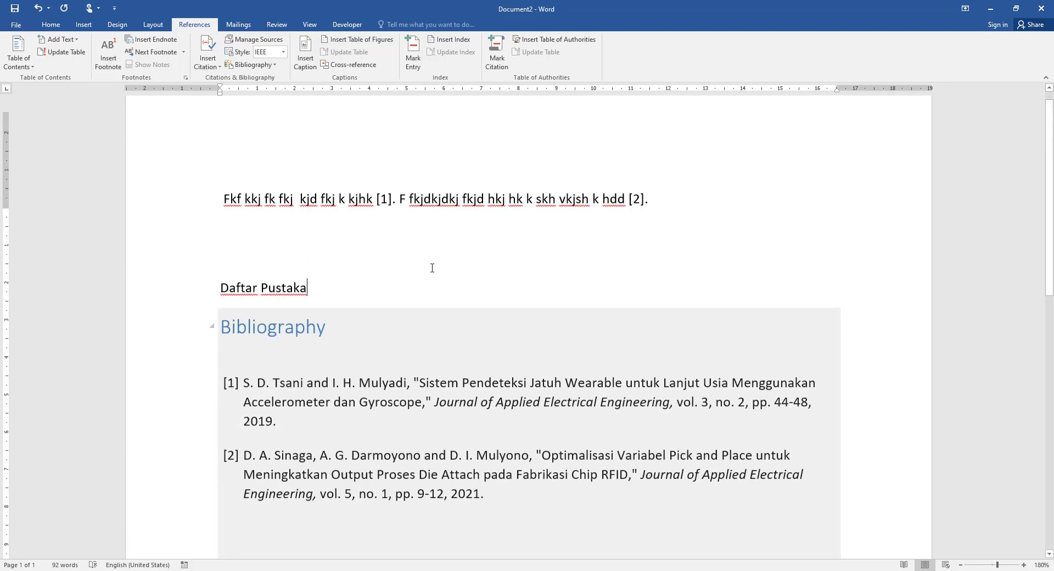
scroll(346, 265, "up", 3)
left_click_drag(325, 350, 222, 346)
left_click(296, 276)
left_click_drag(314, 305, 220, 306)
left_click_drag(327, 346, 220, 345)
key("ctrl+v")
left_click(402, 267)
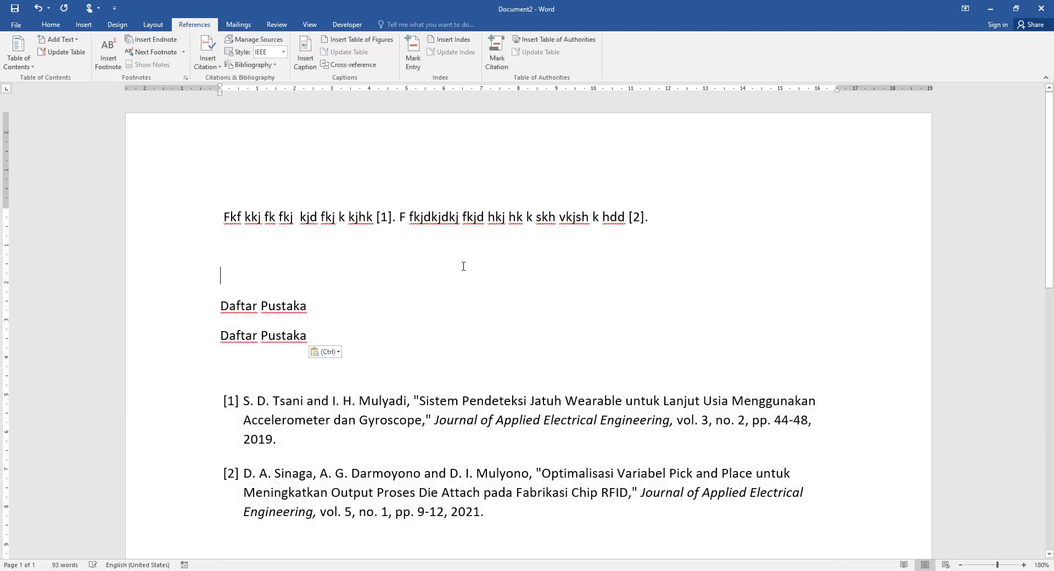
Step: Reduce the paragraph spacing after both bibliography entries by one increment
scroll(452, 321, "down", 4)
left_click_drag(483, 421, 228, 315)
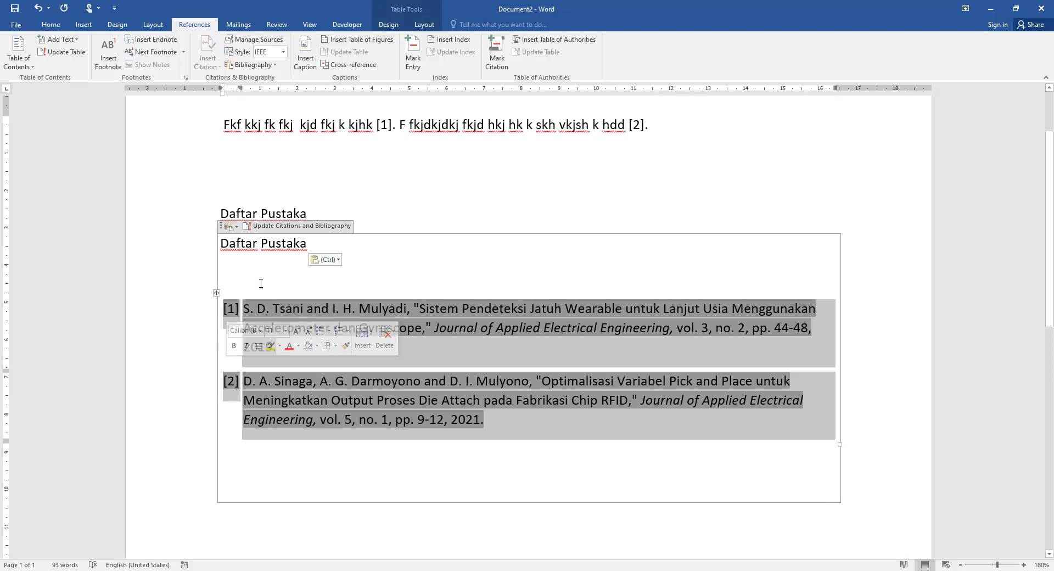
left_click(50, 25)
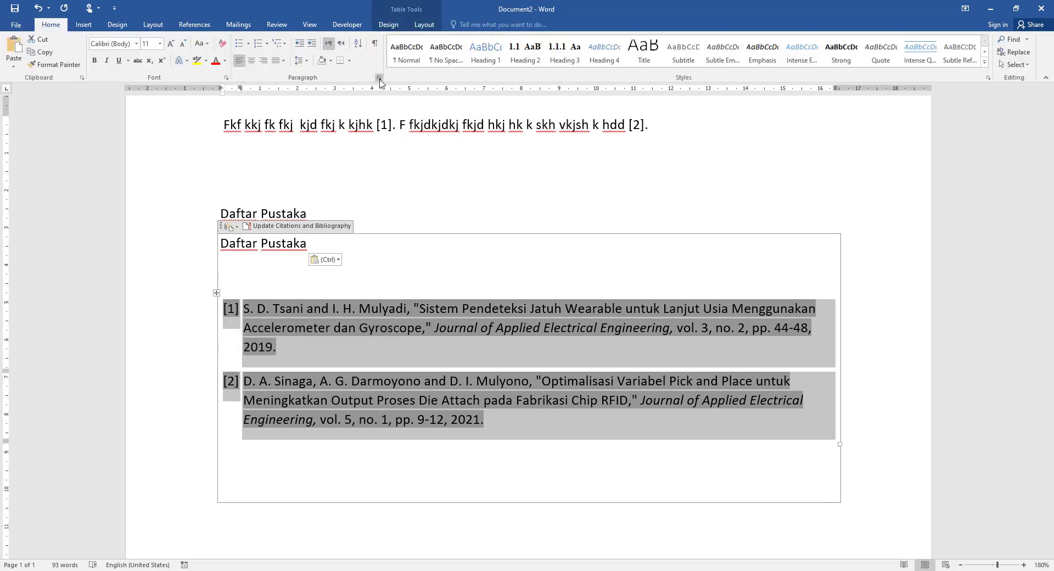
left_click(379, 77)
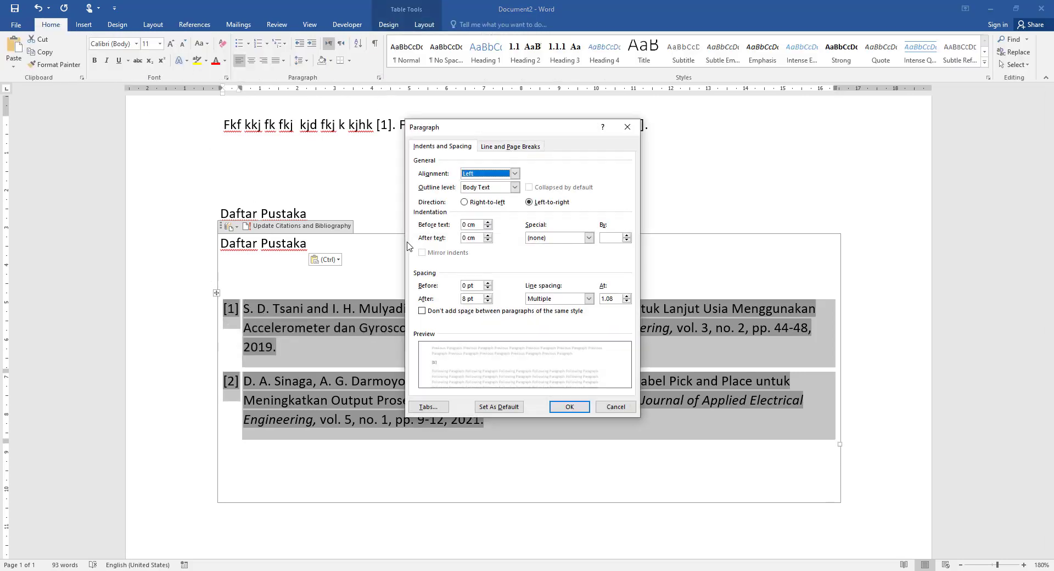
left_click(487, 301)
left_click(569, 406)
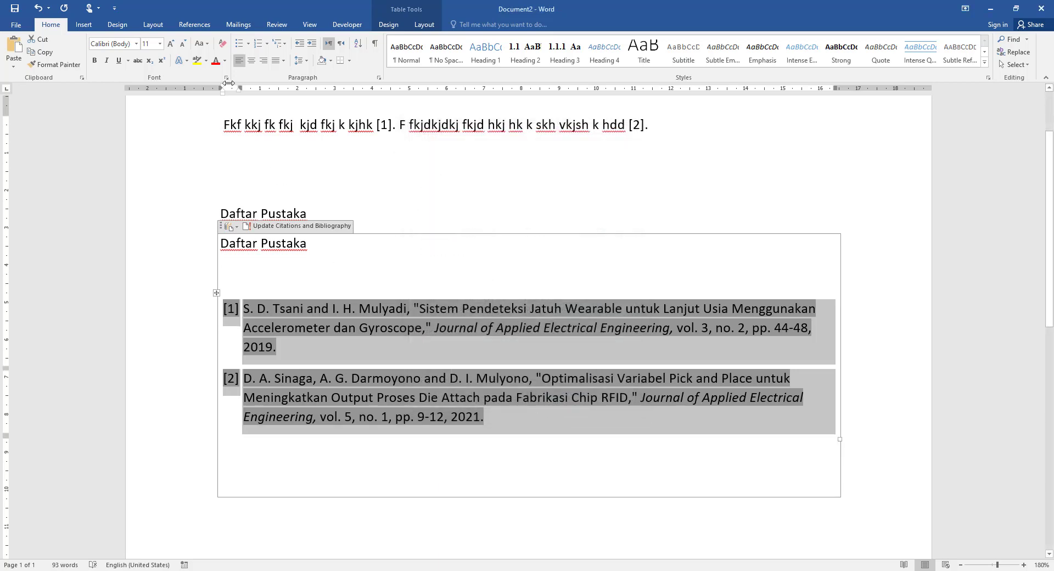
Step: Try the Arial body font on the bibliography entries, and undo the font change
left_click(136, 43)
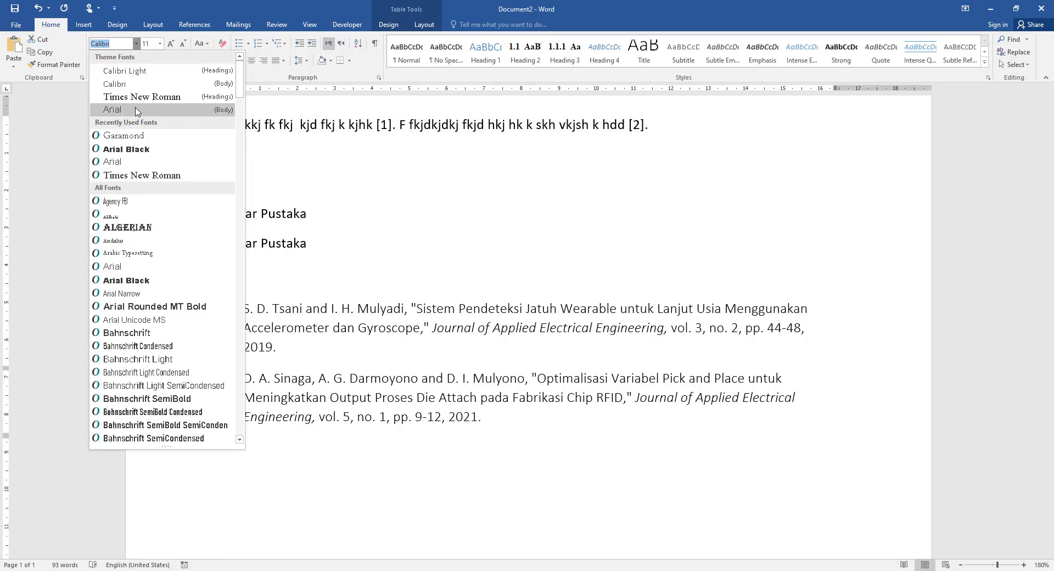
left_click(136, 110)
left_click(613, 464)
key("shift+Up")
key("shift+Up")
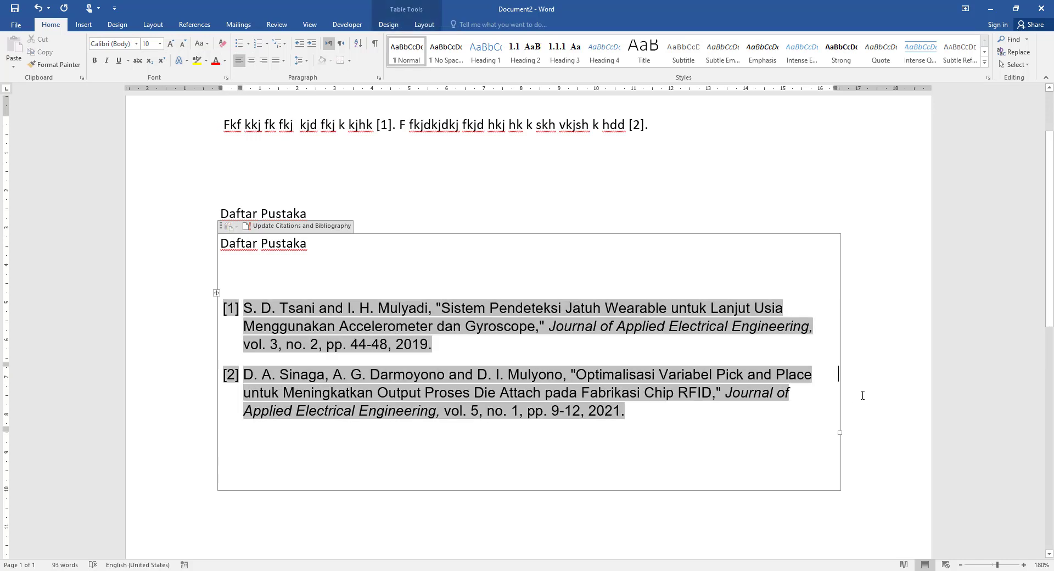
key("ctrl+z")
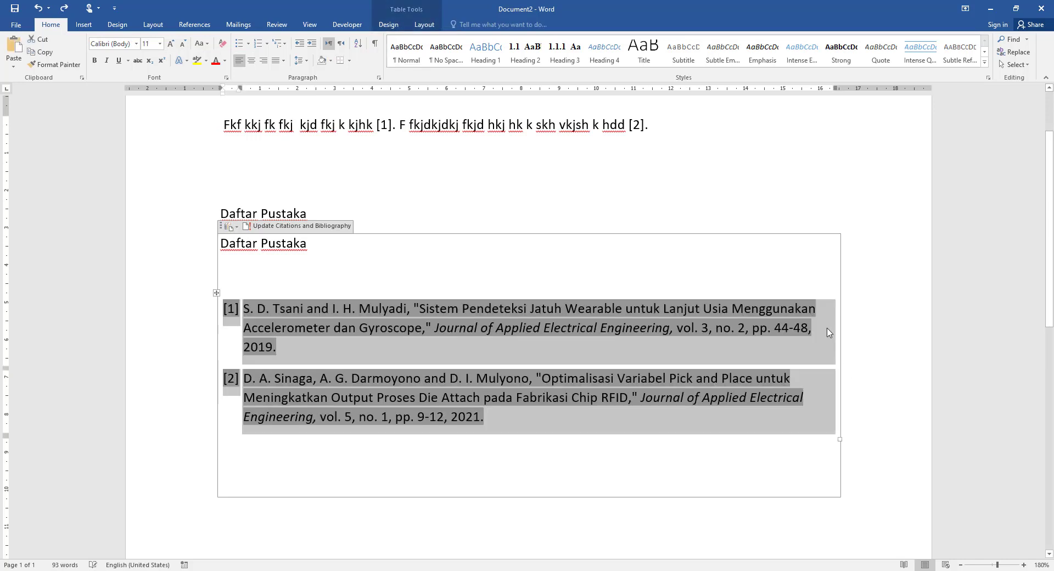
Step: Switch the document's citation and bibliography style to APA Sixth Edition
left_click(706, 213)
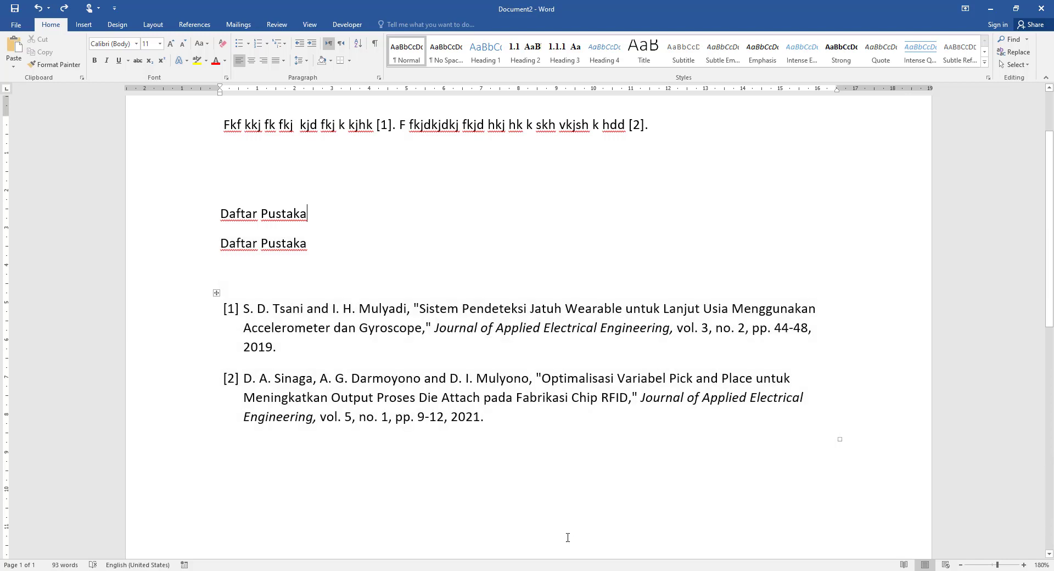
scroll(560, 508, "up", 3)
left_click(577, 265)
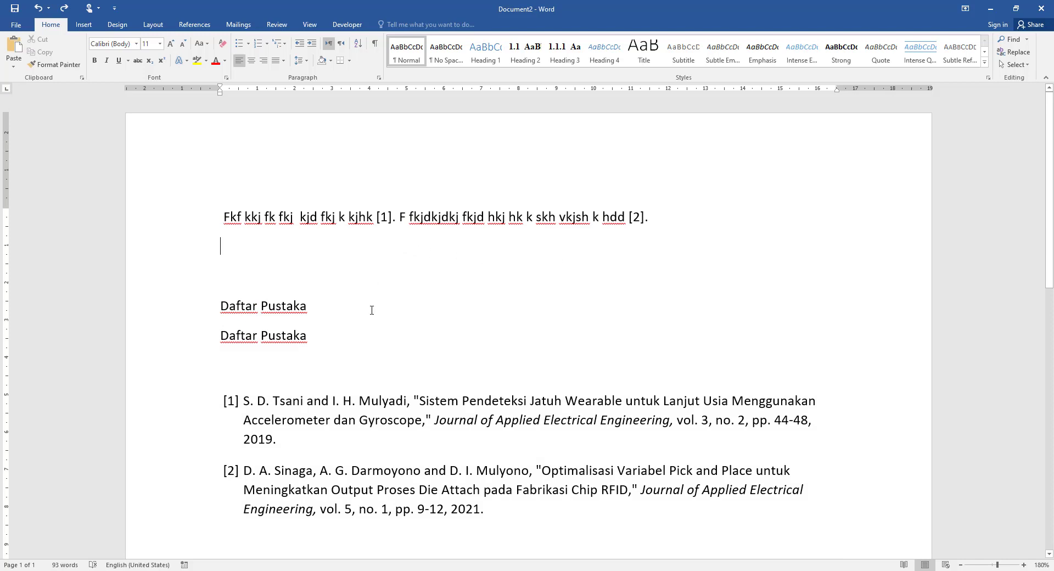
left_click(194, 24)
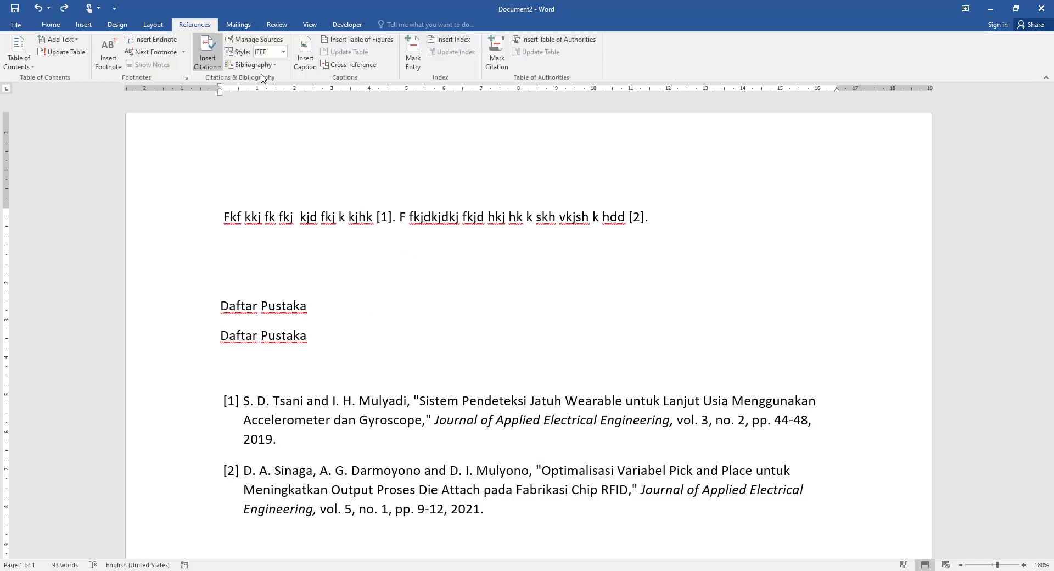
left_click(283, 51)
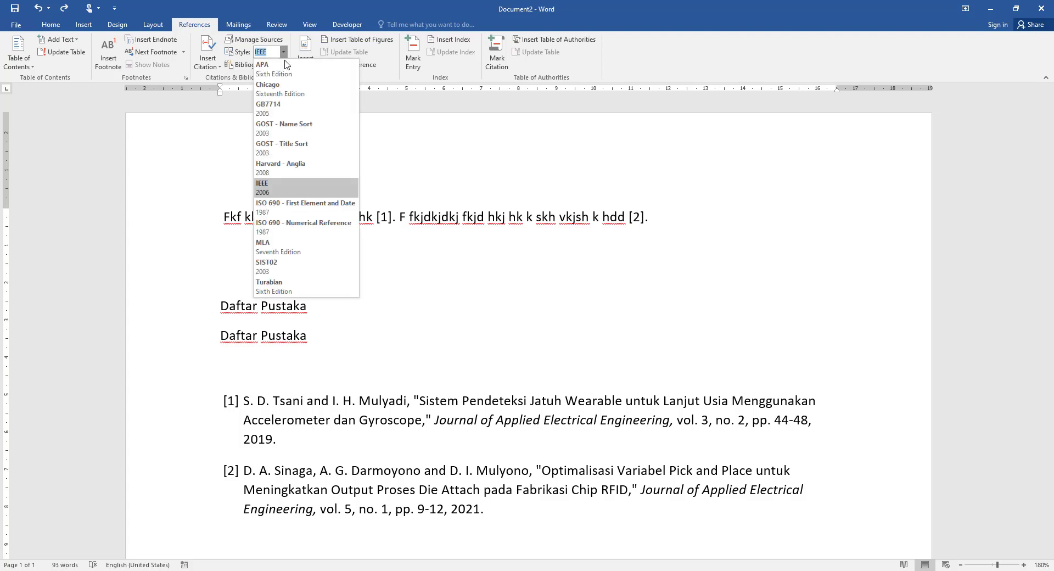
left_click(285, 71)
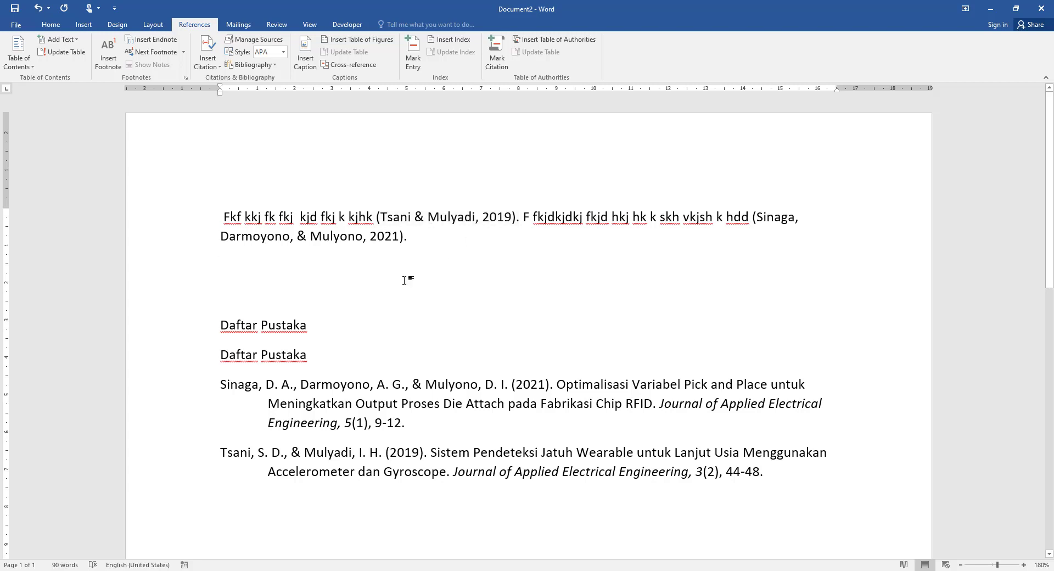
Step: Delete the duplicate "Daftar Pustaka" heading above the bibliography and switch the citation style to IEEE 2006
left_click_drag(416, 324, 219, 331)
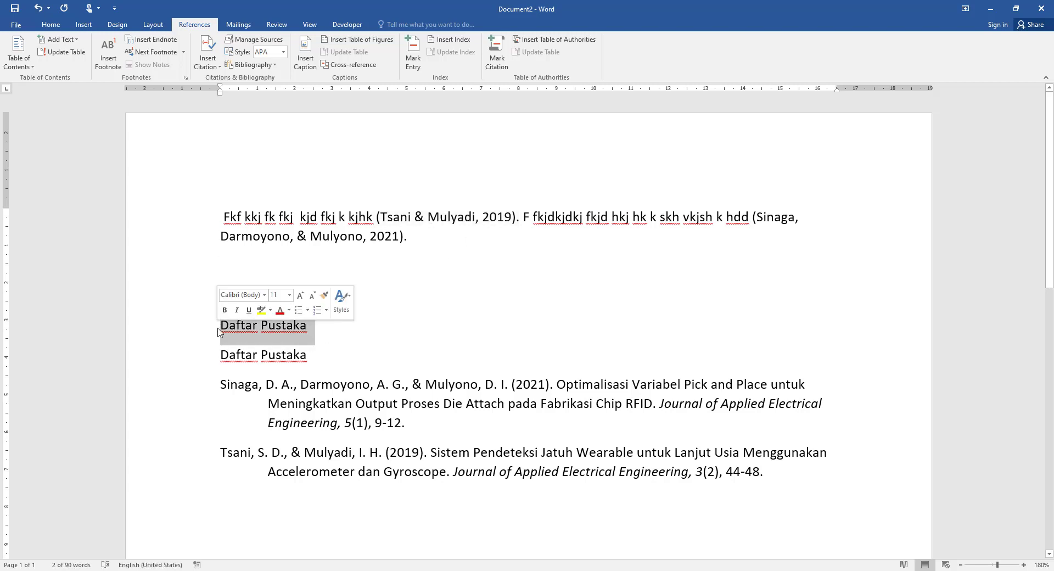
key("Delete")
key("Up")
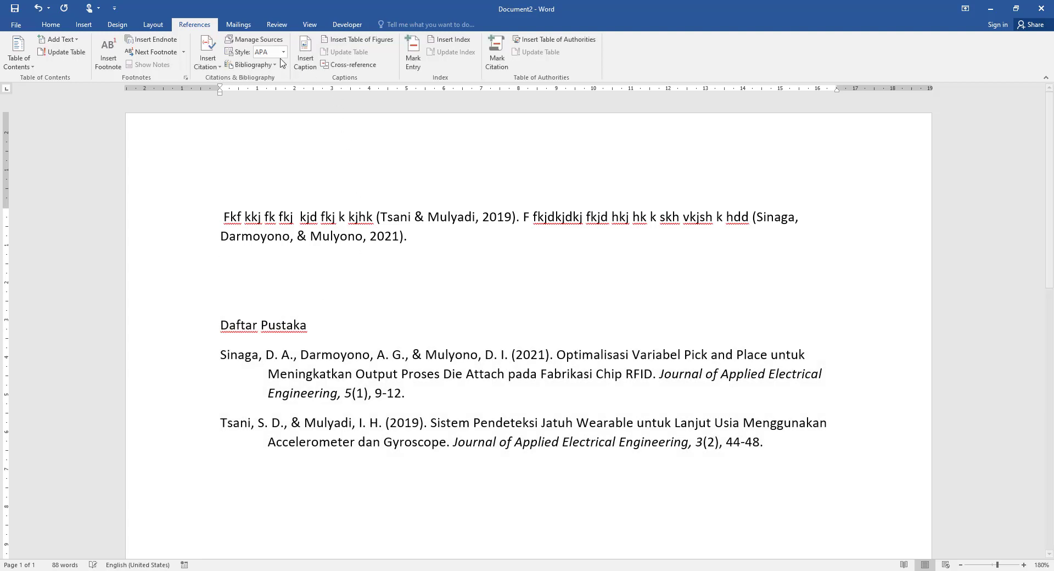
left_click(282, 52)
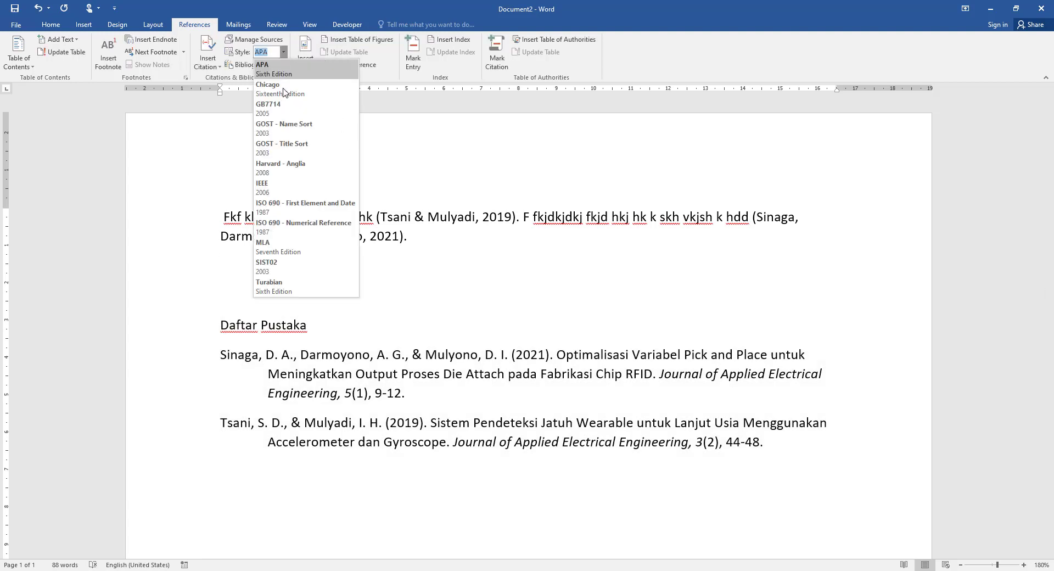
left_click(288, 187)
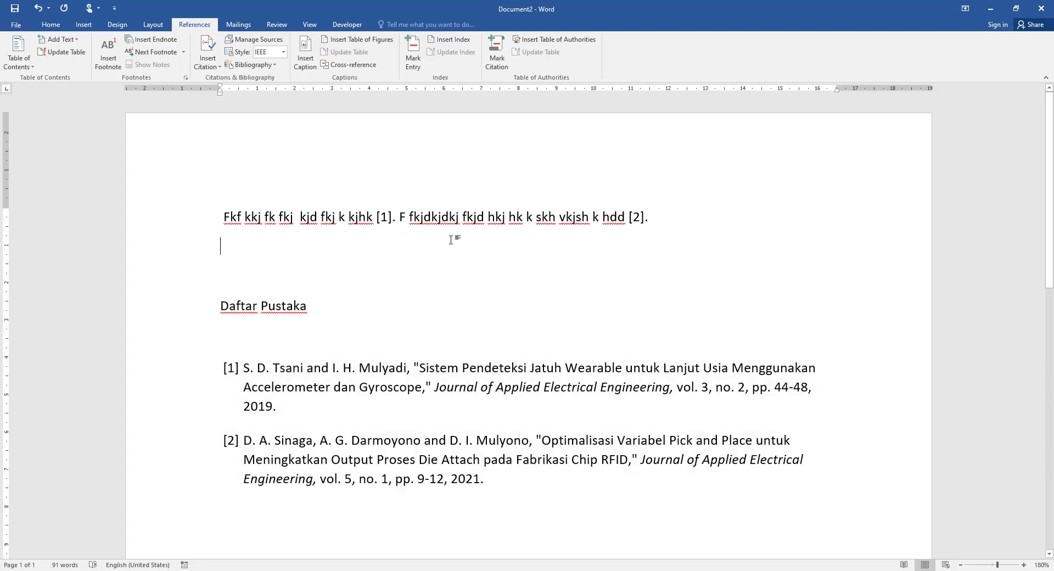
Step: Switch to the open document "F-VI - TEMPLAT DAN PANDUAN LAPORAN TUGAS AKHIR.docx" and place the cursor after "pergantian bab" in section 1.1
mouse_move(155, 568)
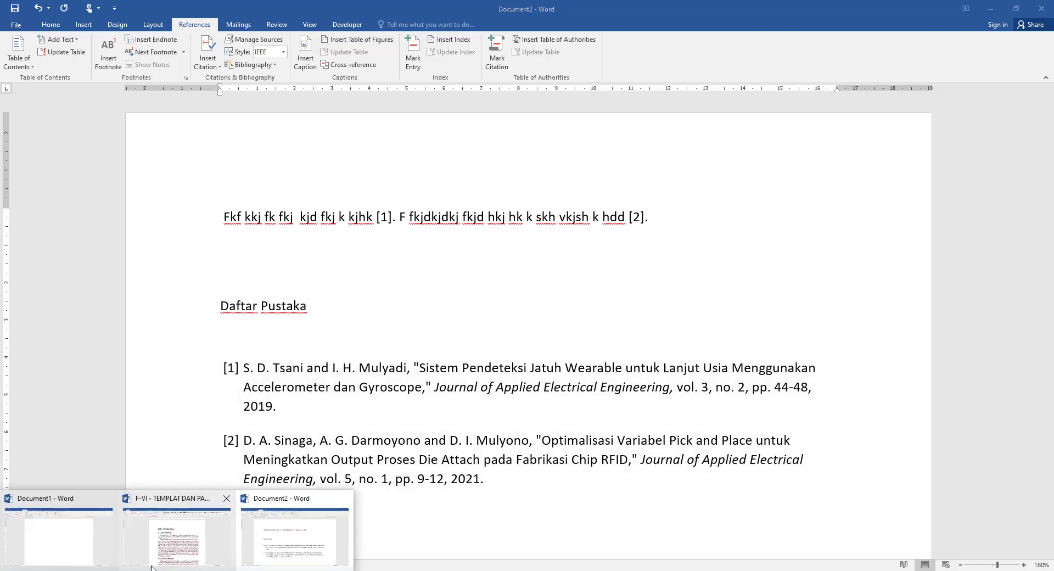
left_click(163, 558)
left_click(515, 326)
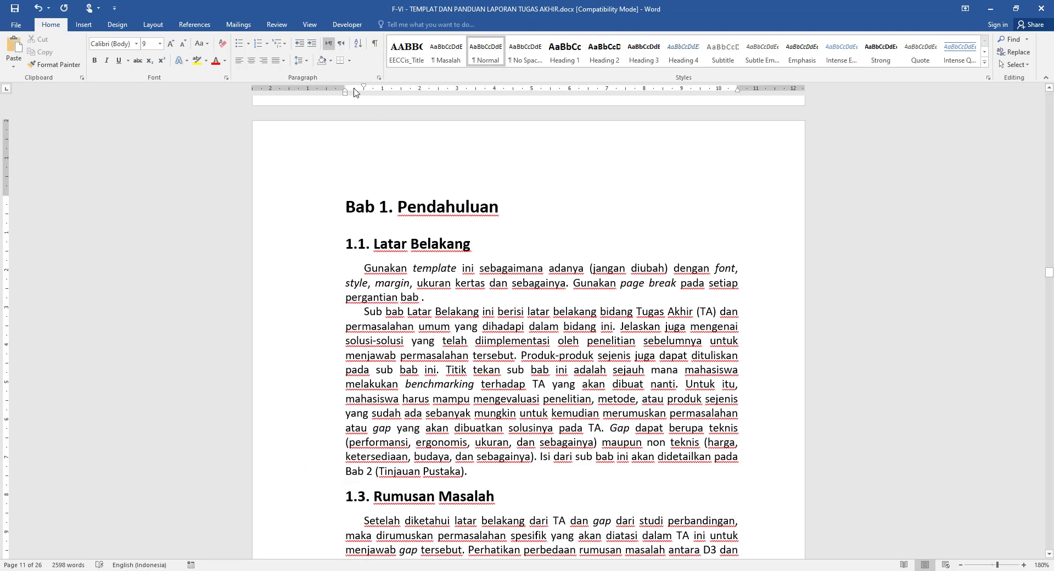
Step: Copy the 2021 Pick and Place article and the 2019 "Sistem Pendeteksi Jatuh Wearable" article from the master source list into this document's current list
left_click(186, 25)
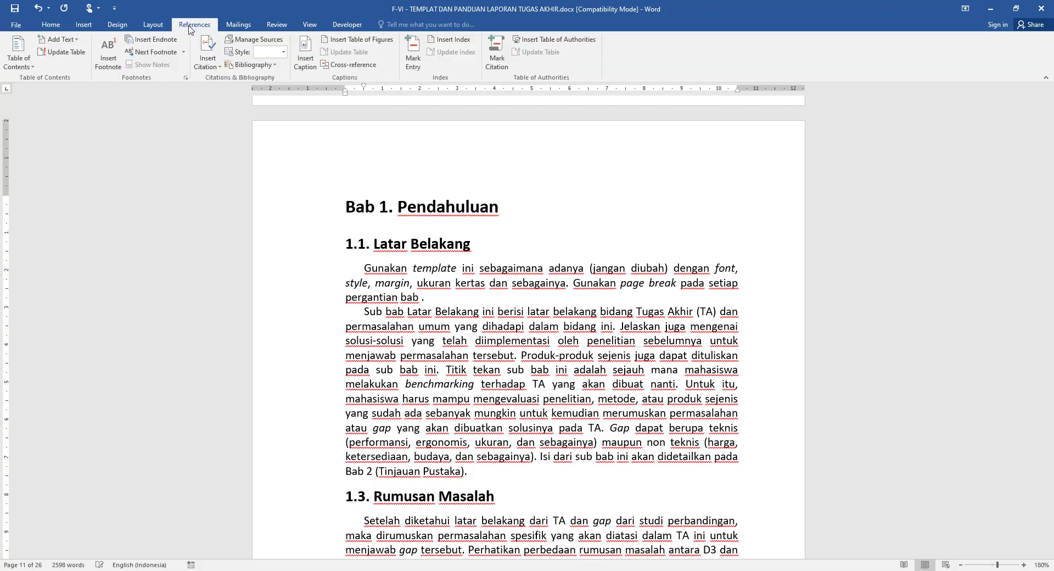
left_click(209, 58)
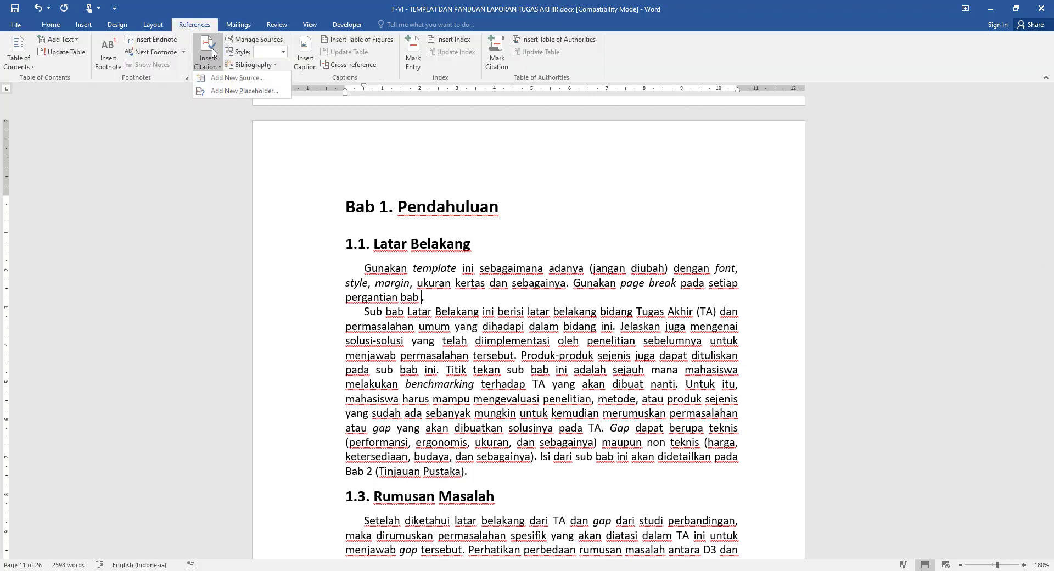
left_click(238, 79)
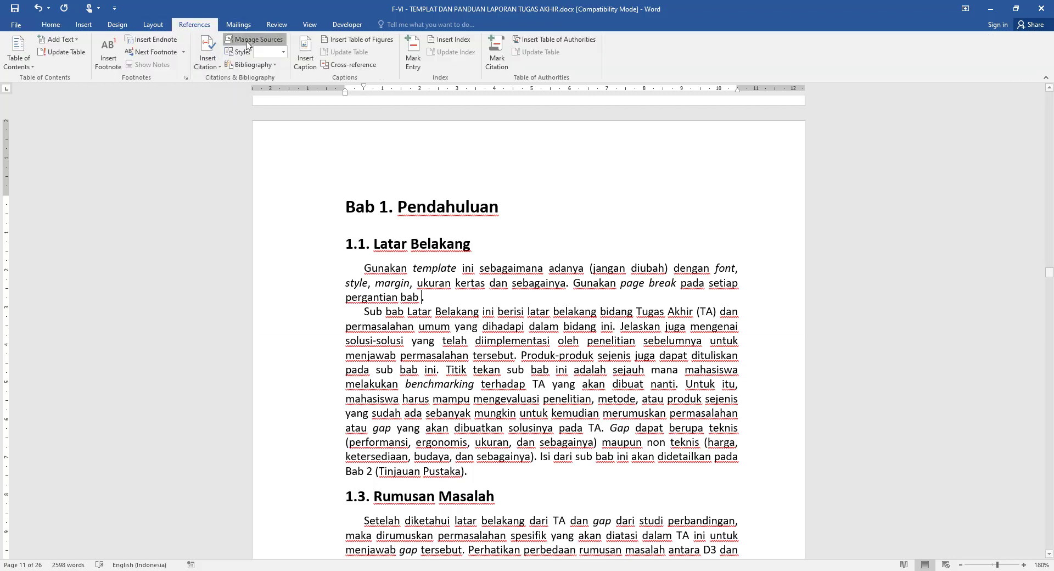
left_click(505, 322)
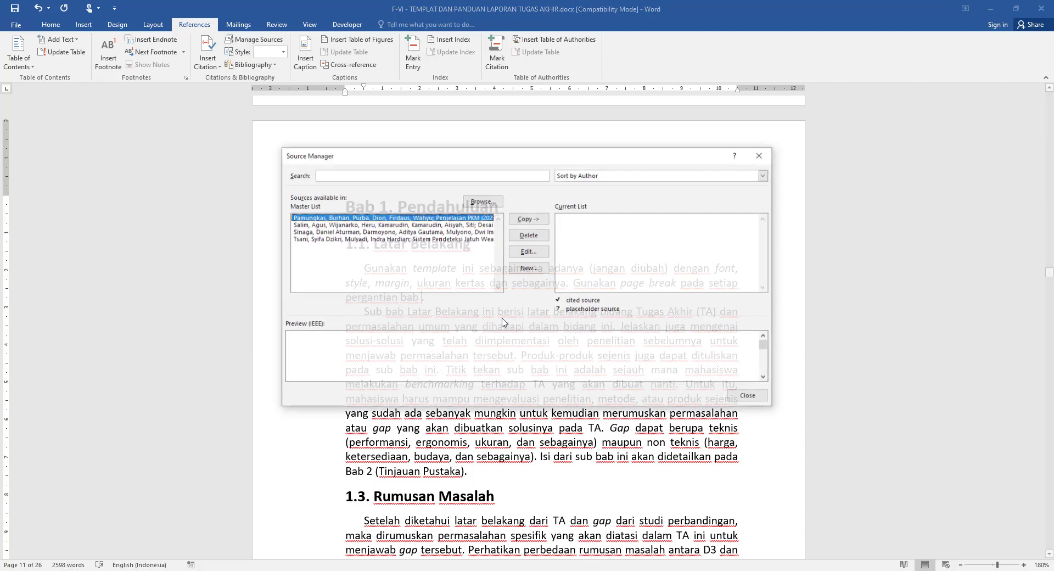
left_click(332, 239)
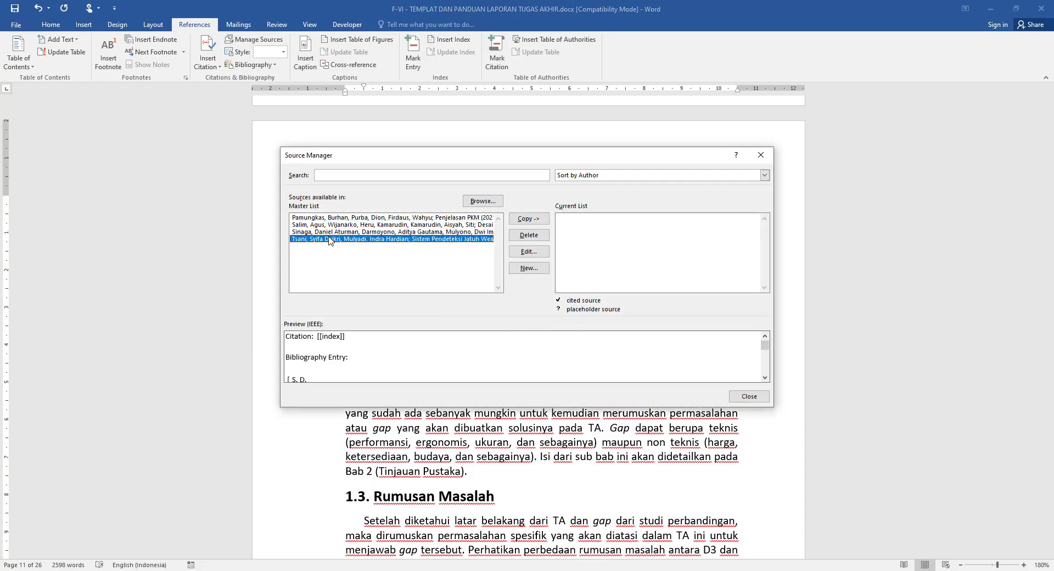
left_click(332, 231, "shift")
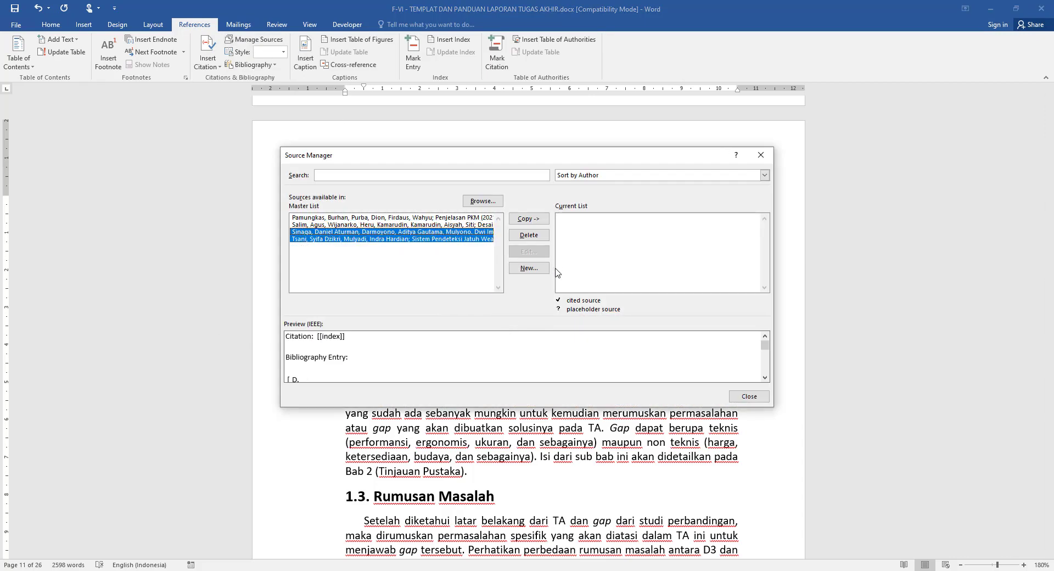
left_click(536, 220)
left_click(747, 396)
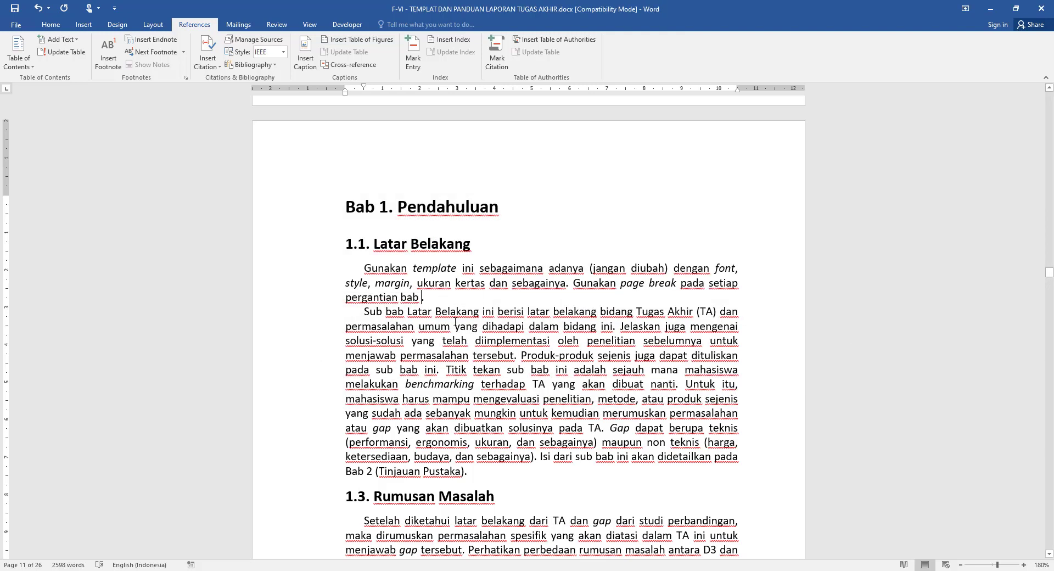
Step: Cite the 2019 "Sistem Pendeteksi Jatuh Wearable" article after "pergantian bab" and the 2021 Pick and Place article after "sebagainya" in section 1.1
left_click(207, 54)
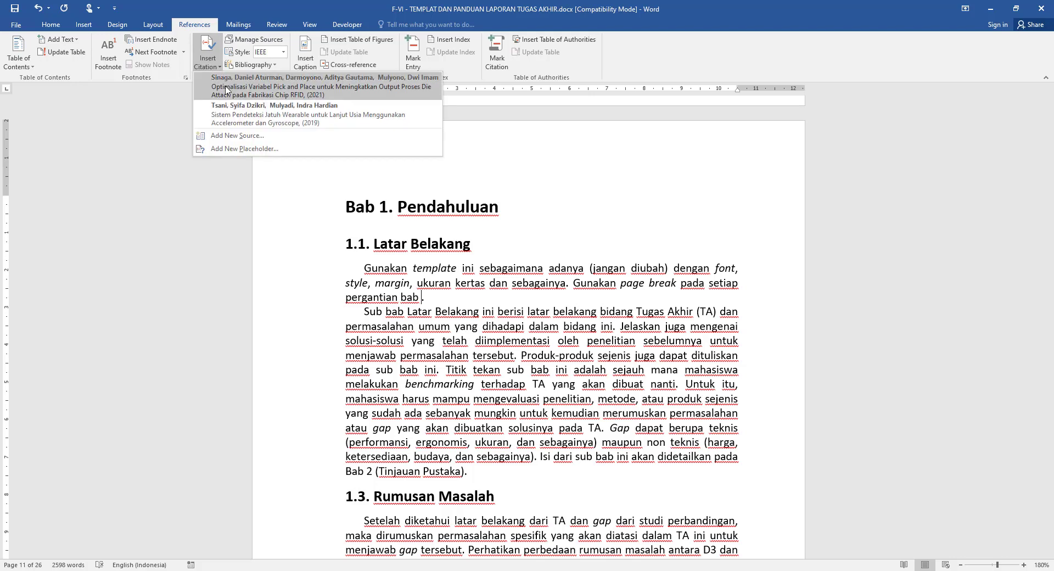
left_click(231, 109)
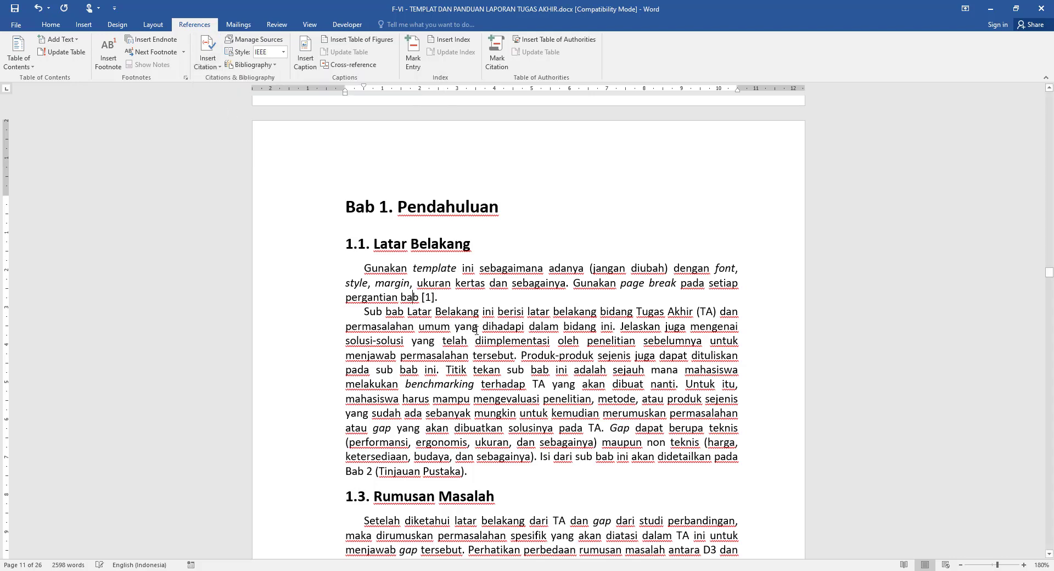
scroll(476, 330, "down", 5)
scroll(452, 270, "up", 4)
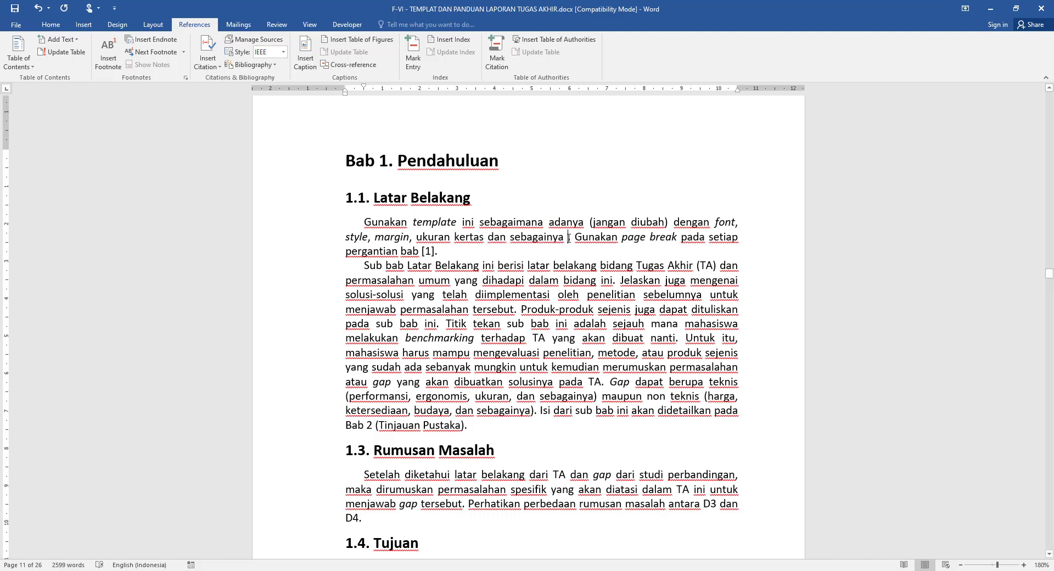
left_click(214, 62)
left_click(286, 87)
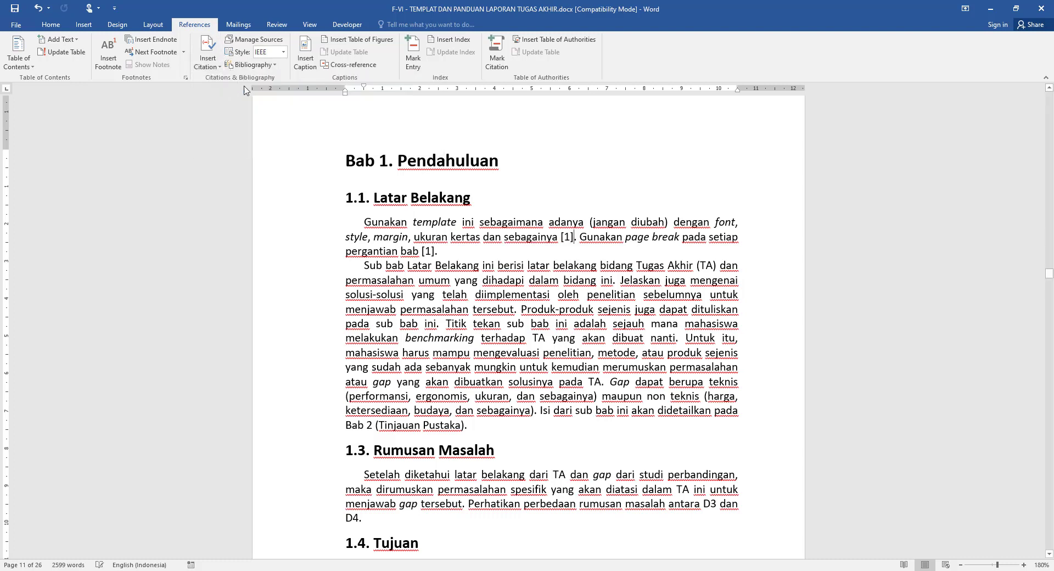
Step: Update the citations and bibliography from the citation after "pergantian bab" to renumber the references
left_click(595, 266)
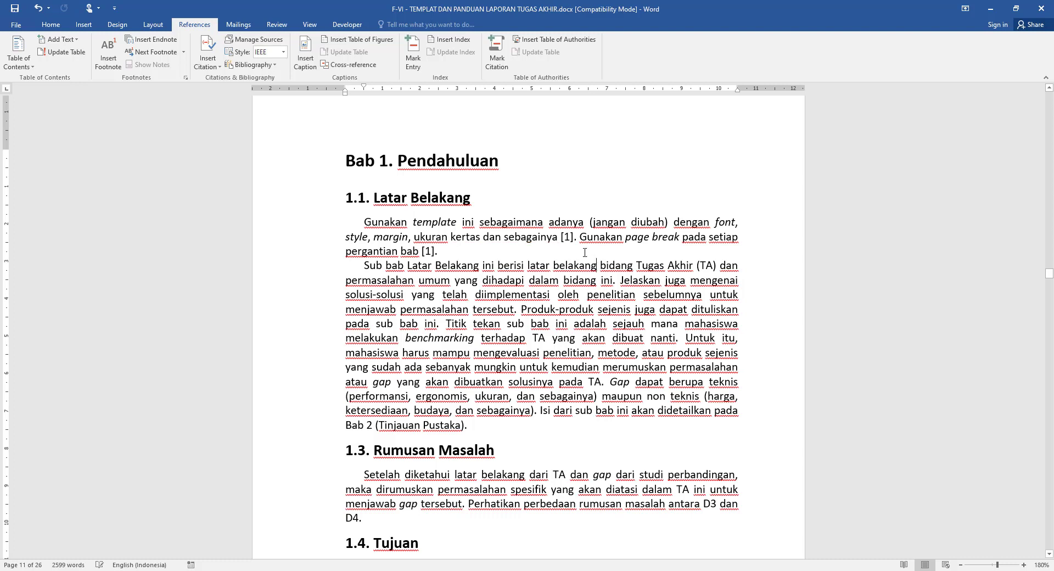
left_click(427, 251)
left_click(441, 252)
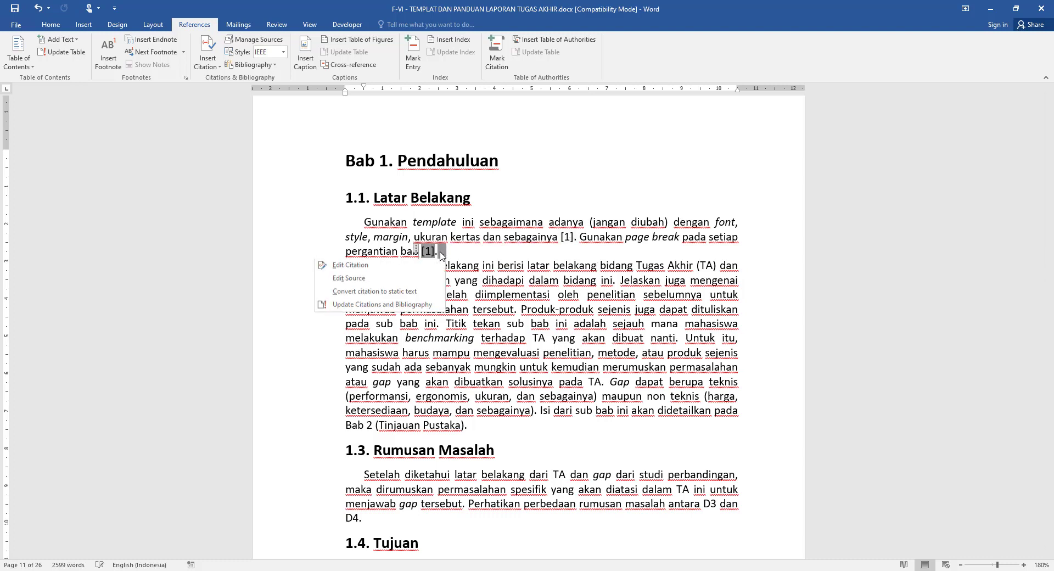
left_click(379, 304)
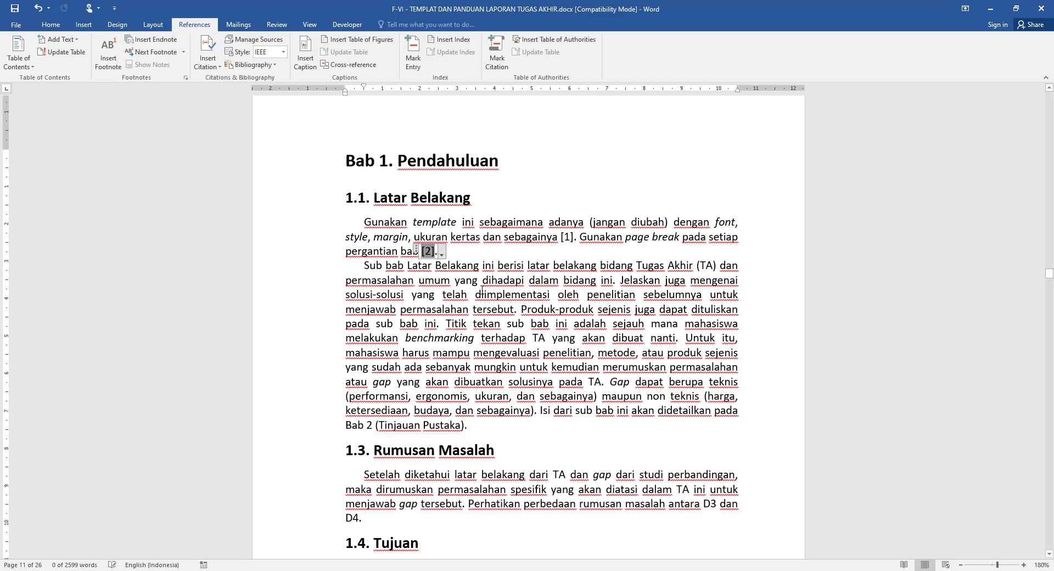
left_click(516, 281)
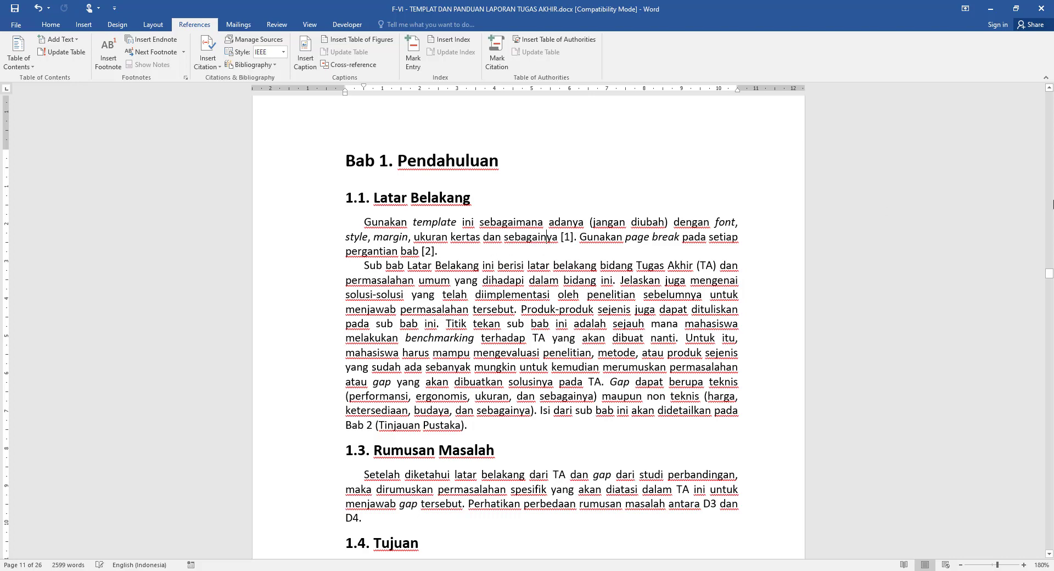
Step: Go to the "Daftar Pustaka" chapter on page 22 and place the cursor in its first paragraph
left_click_drag(1049, 274, 1049, 473)
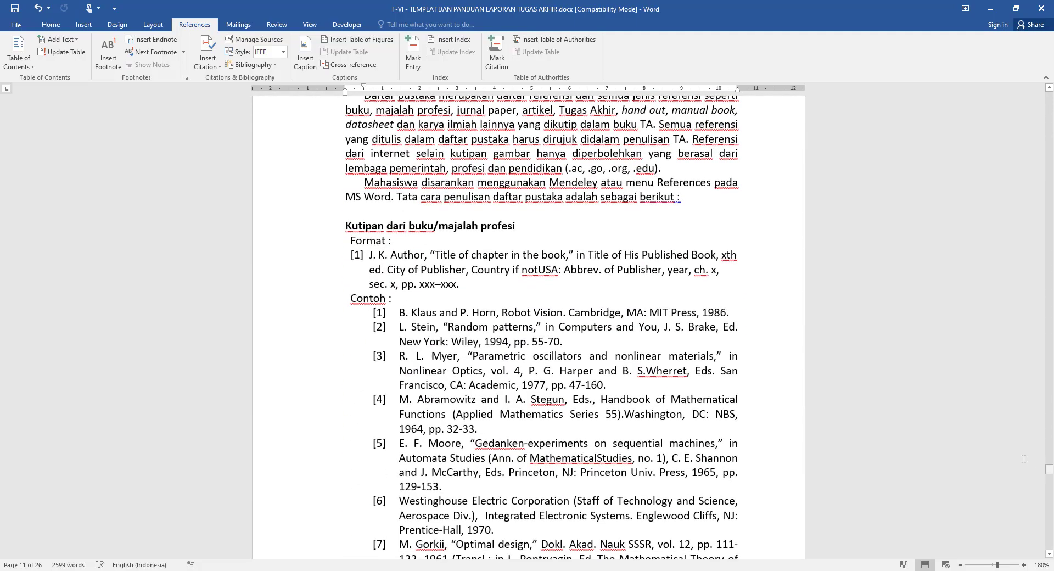
scroll(564, 272, "up", 3)
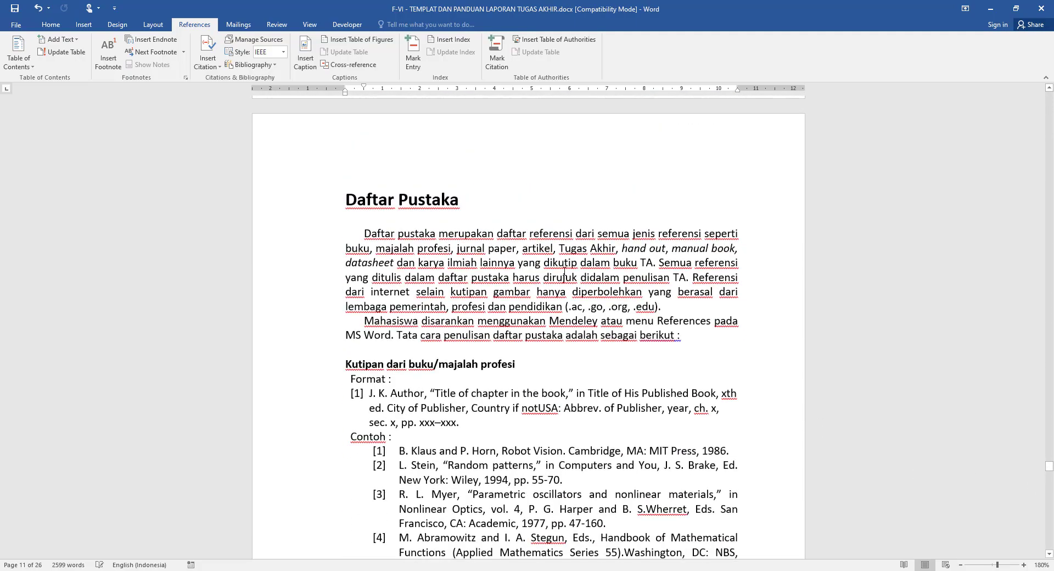
left_click(391, 239)
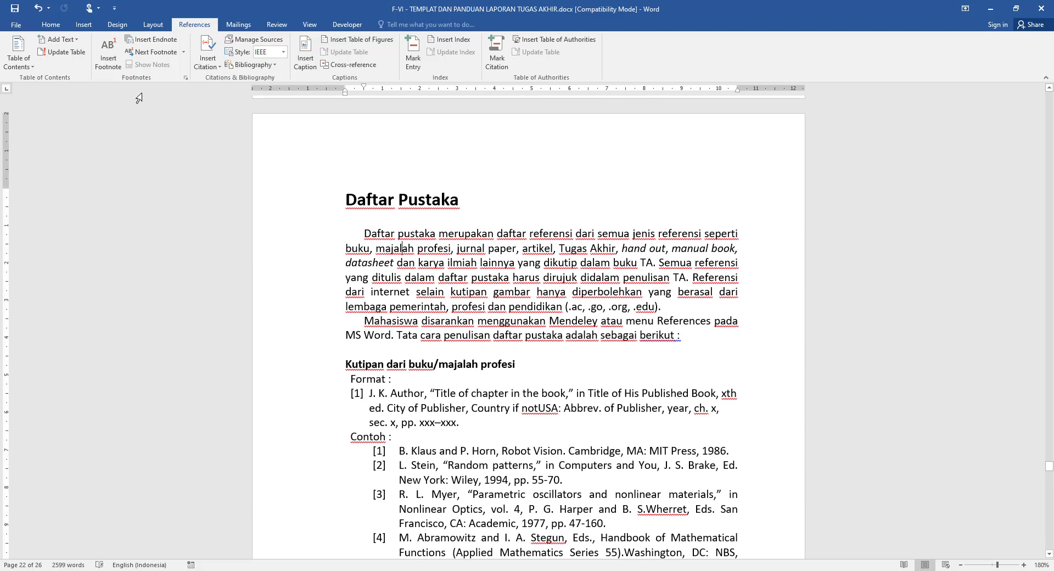
left_click(50, 24)
left_click(379, 79)
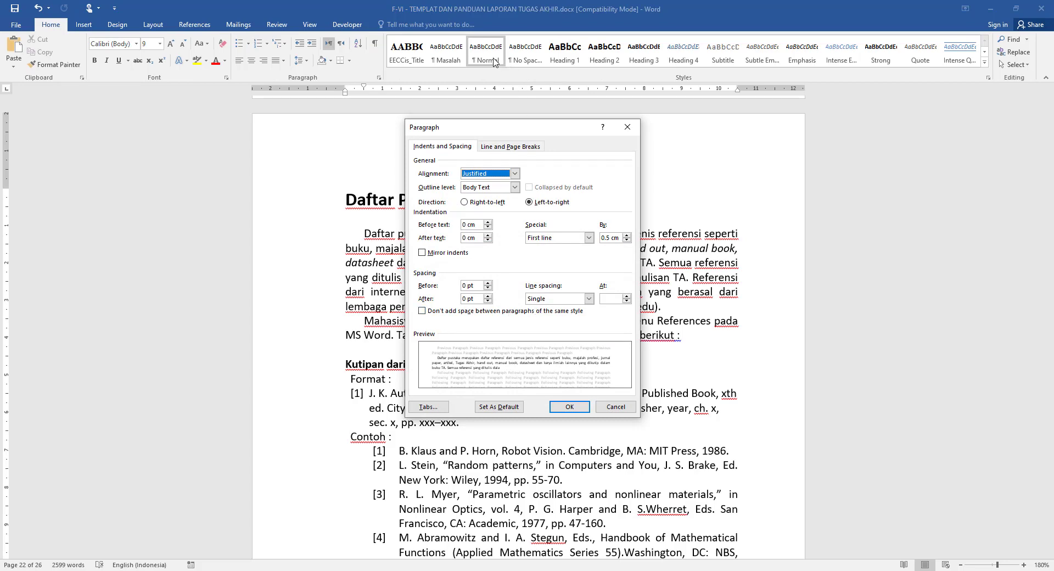
left_click(616, 406)
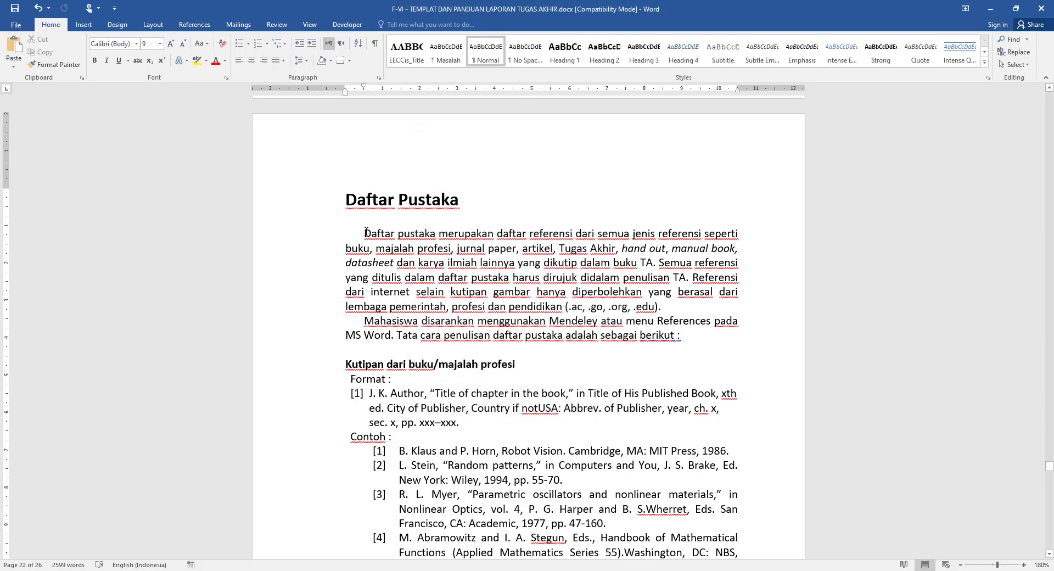
Step: Add three blank lines below the "Daftar Pustaka" heading and insert the built-in "Bibliography" block there
key("Return")
key("Return")
key("Return")
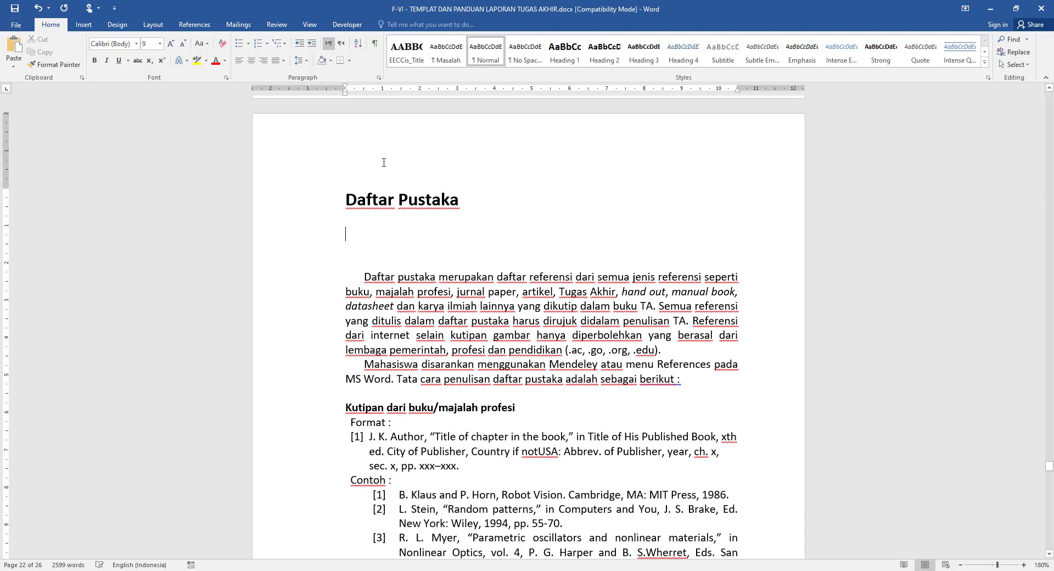
left_click(84, 24)
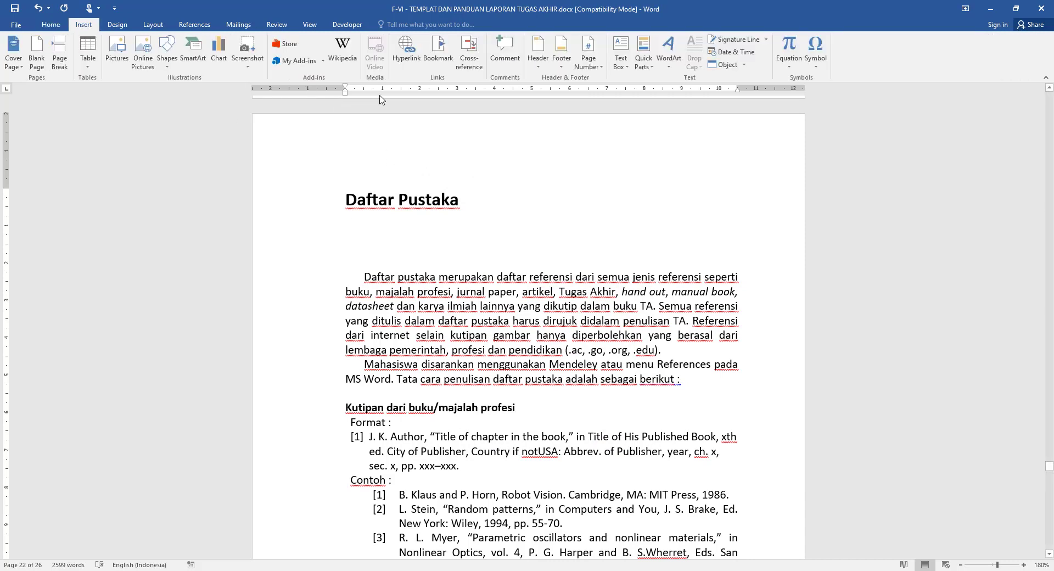
left_click(194, 24)
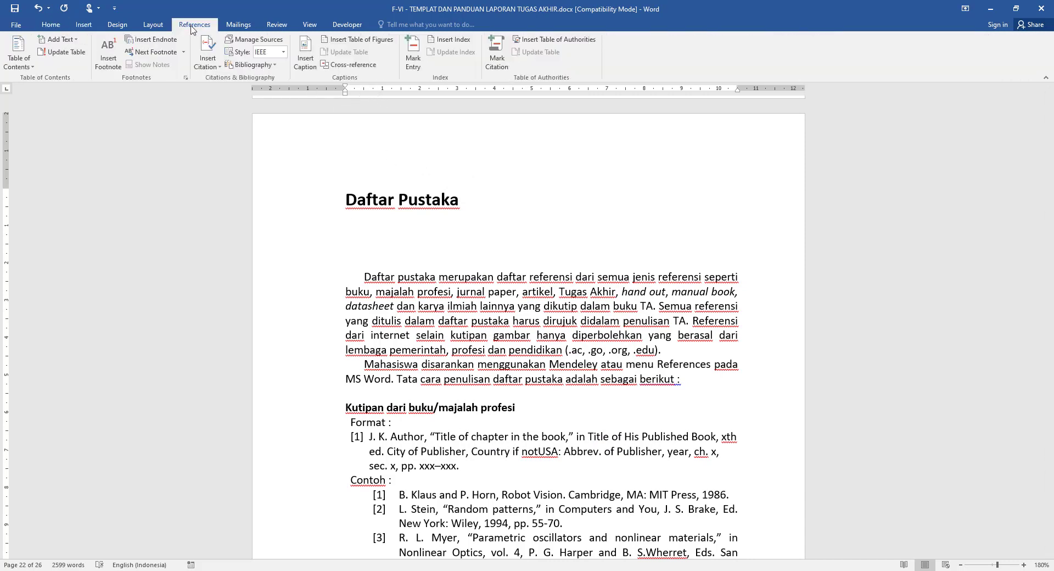
left_click(268, 64)
left_click(267, 142)
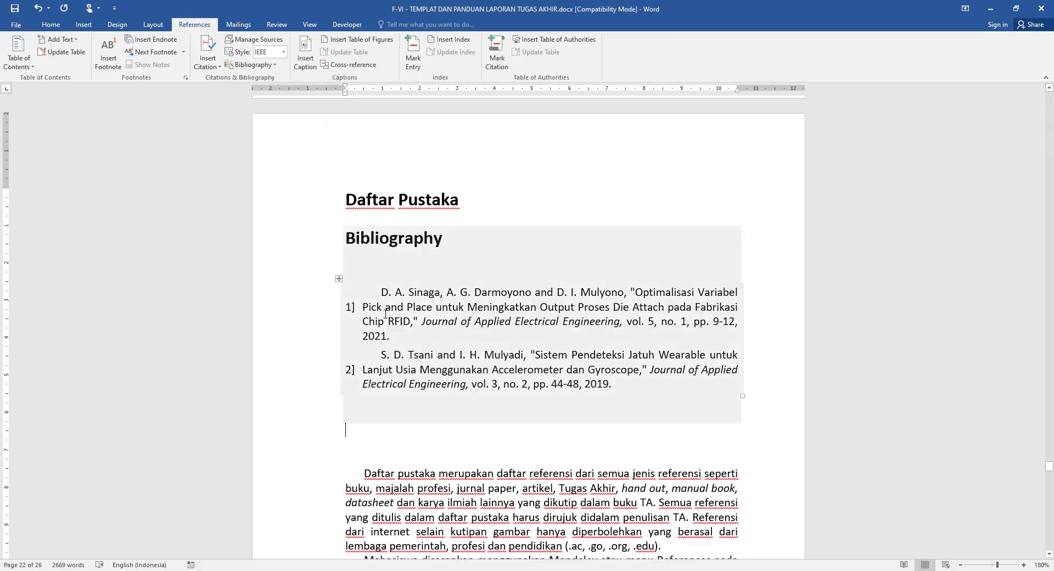
Step: Apply the Normal style to both reference entries in the inserted bibliography
left_click(382, 289)
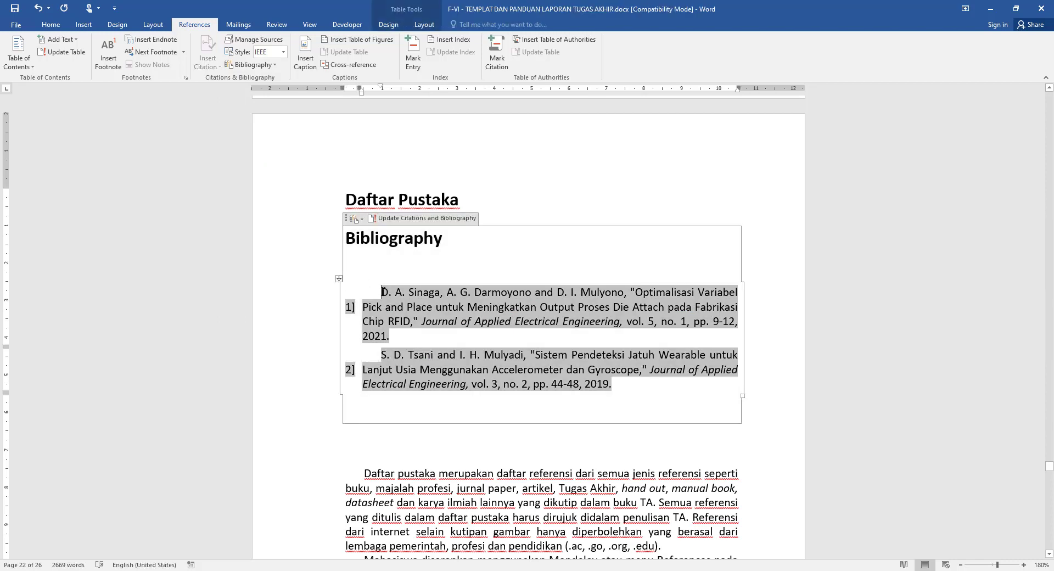
left_click_drag(406, 306, 612, 384)
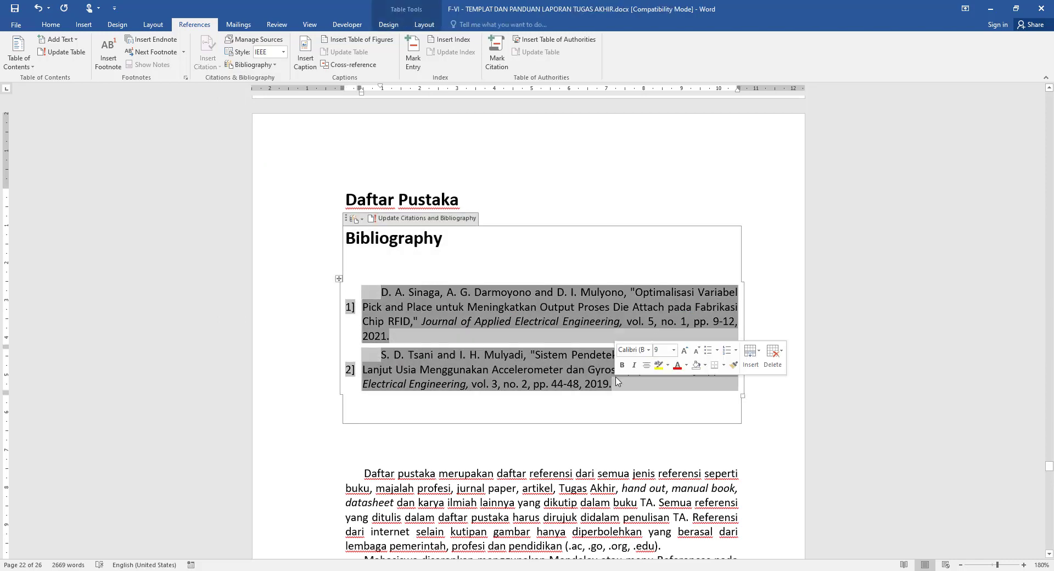
left_click(51, 24)
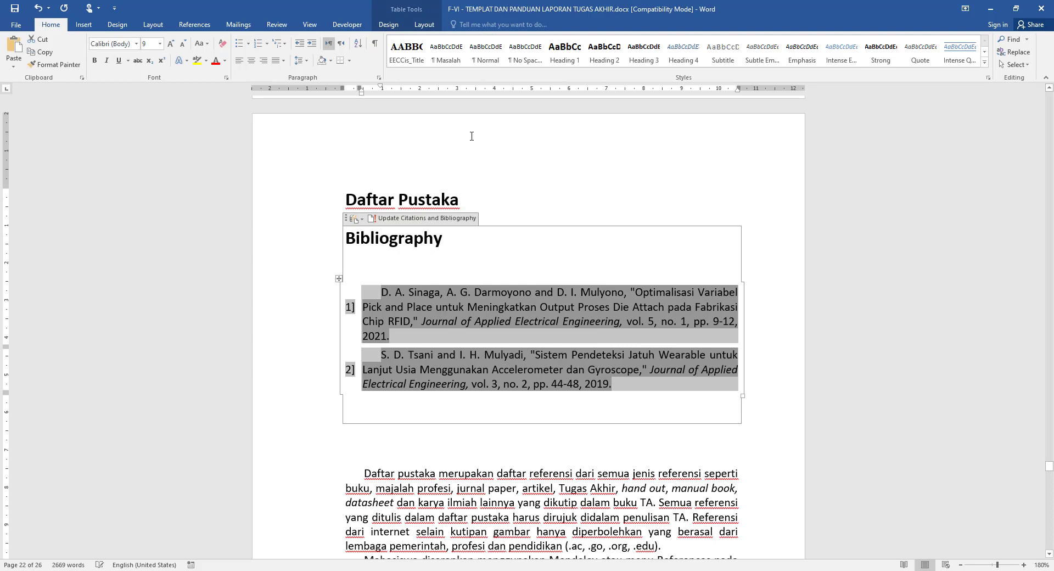
left_click(486, 52)
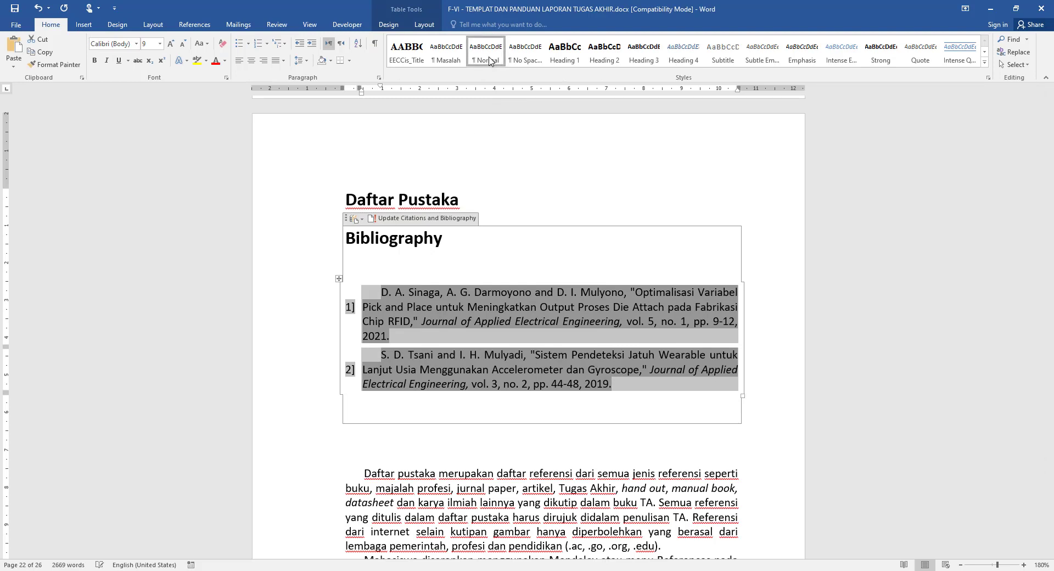
left_click(449, 315)
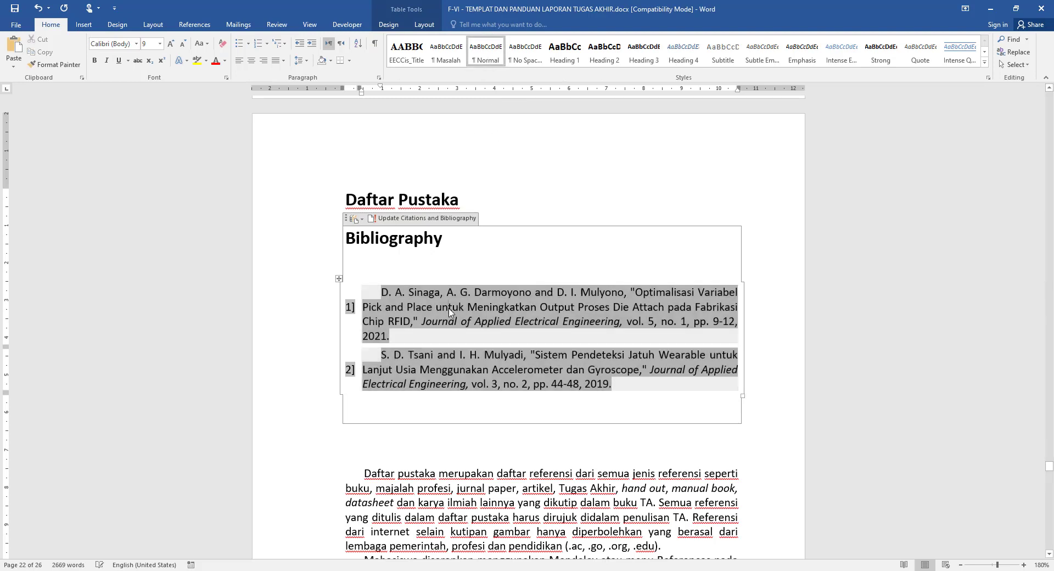
Step: Reapply the Normal style to the entire reference table in the bibliography block
left_click(339, 278)
left_click(488, 64)
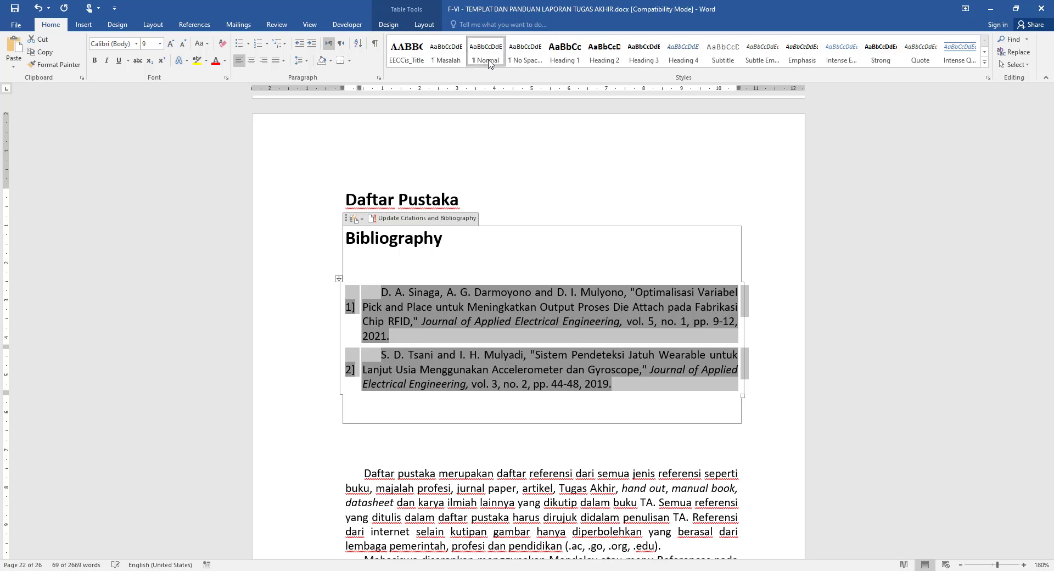
left_click(462, 321)
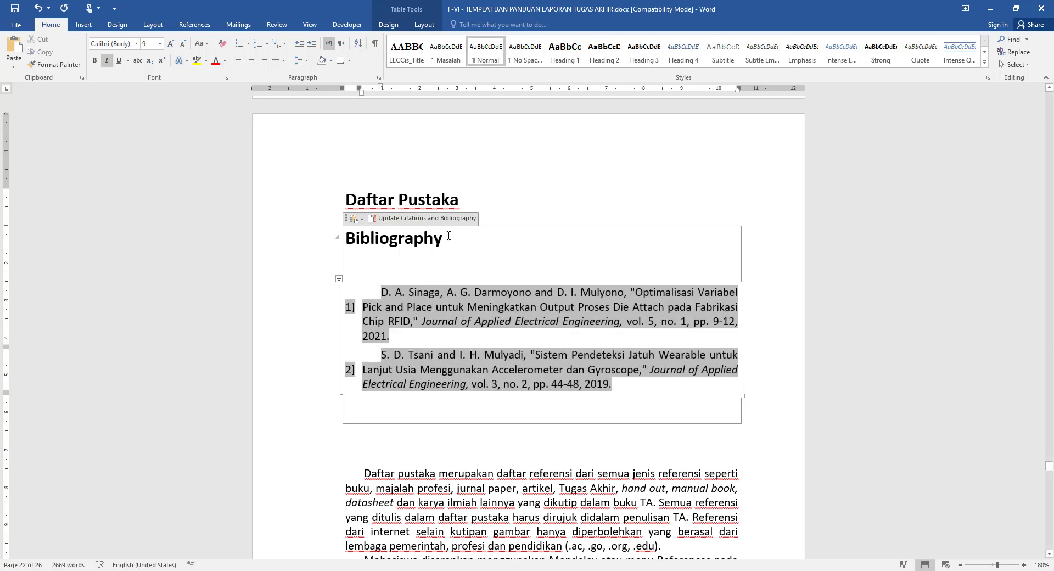
Step: Replace the block title "Bibliography" with "Daftar Pustaka" and delete the duplicate chapter heading above the block
left_click(468, 206)
left_click_drag(469, 205, 347, 245)
type("Daftar Pustaka")
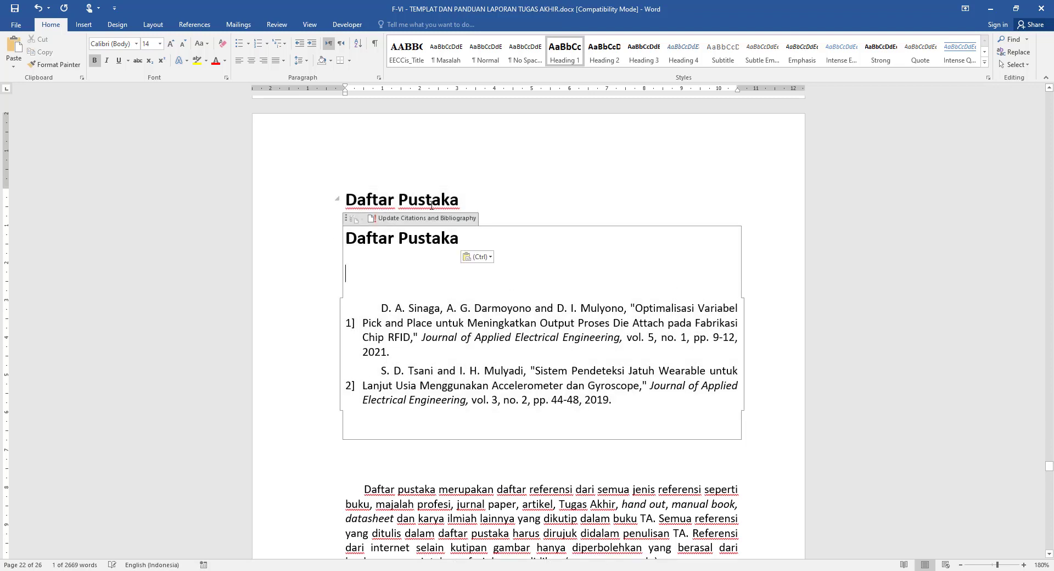
left_click_drag(468, 206, 361, 204)
key("Delete")
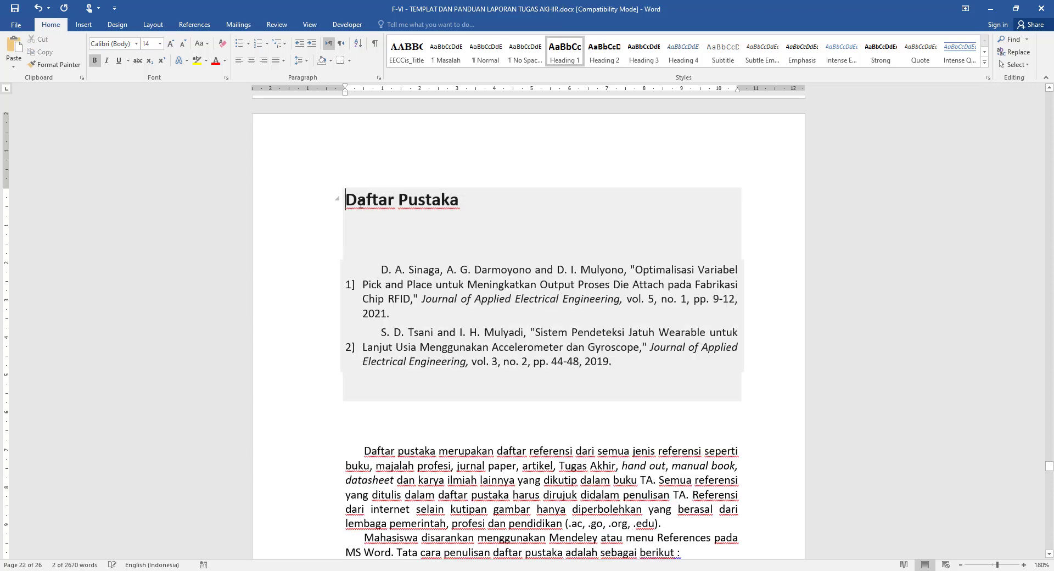
left_click(428, 227)
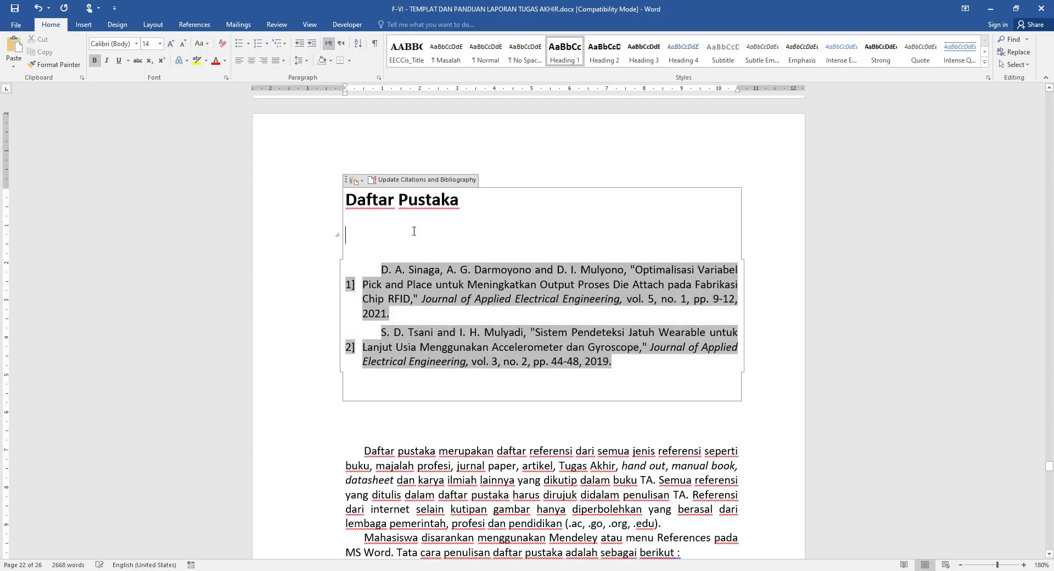
key("ctrl+shift+End")
key("Delete")
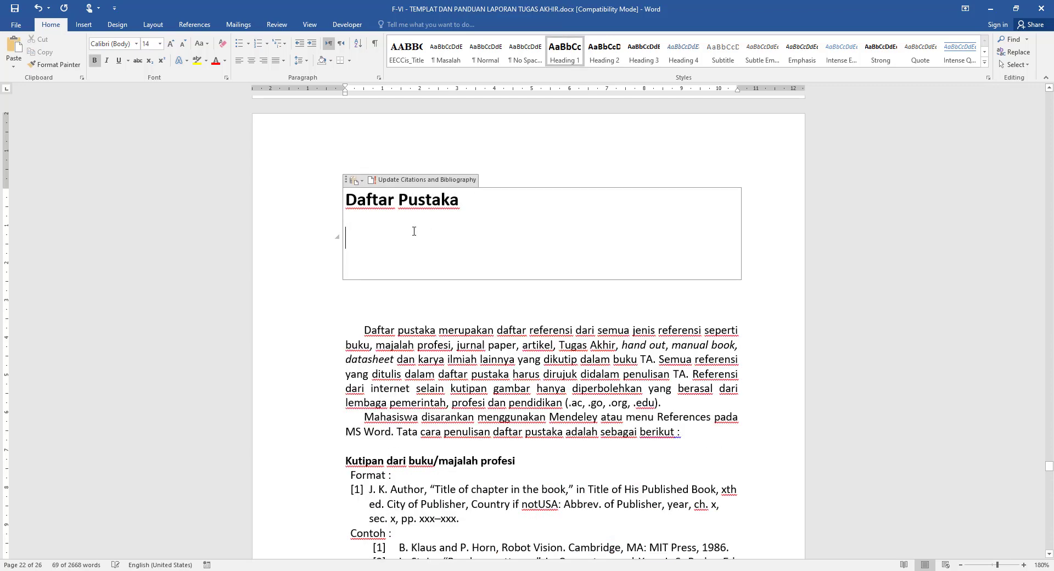
key("ctrl+z")
Step: Apply the Normal style to the blank line between the "Daftar Pustaka" title and the first reference
left_click(380, 223)
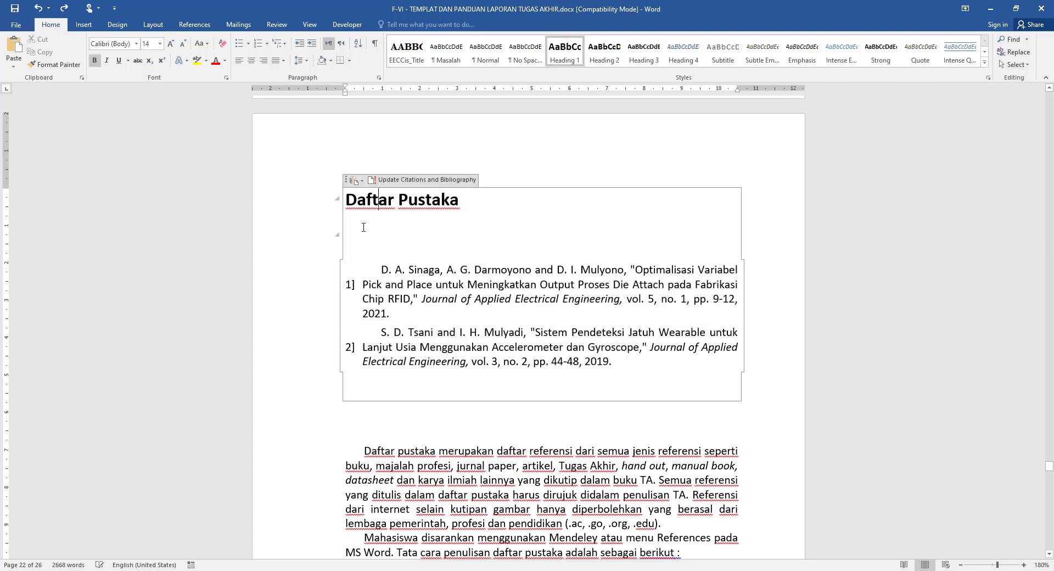
left_click(363, 227)
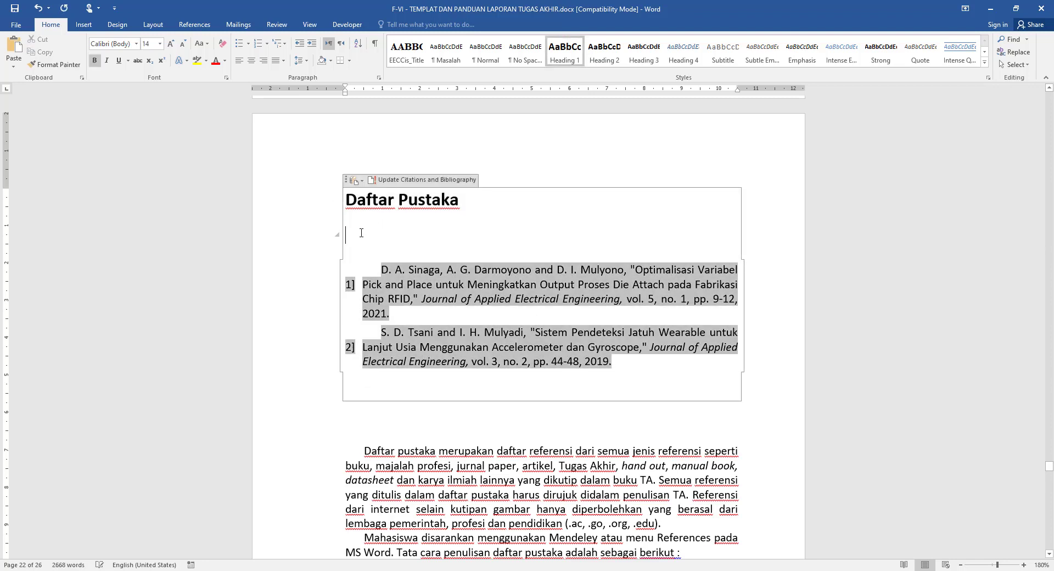
left_click(478, 60)
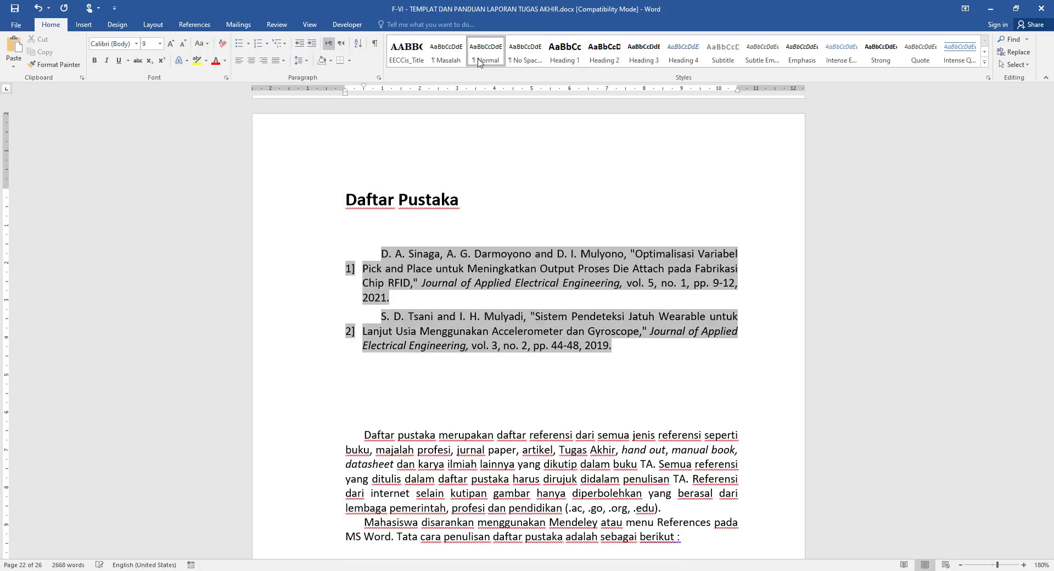
Step: Apply All Borders to the whole reference table so its number and text cells are outlined
left_click(413, 253)
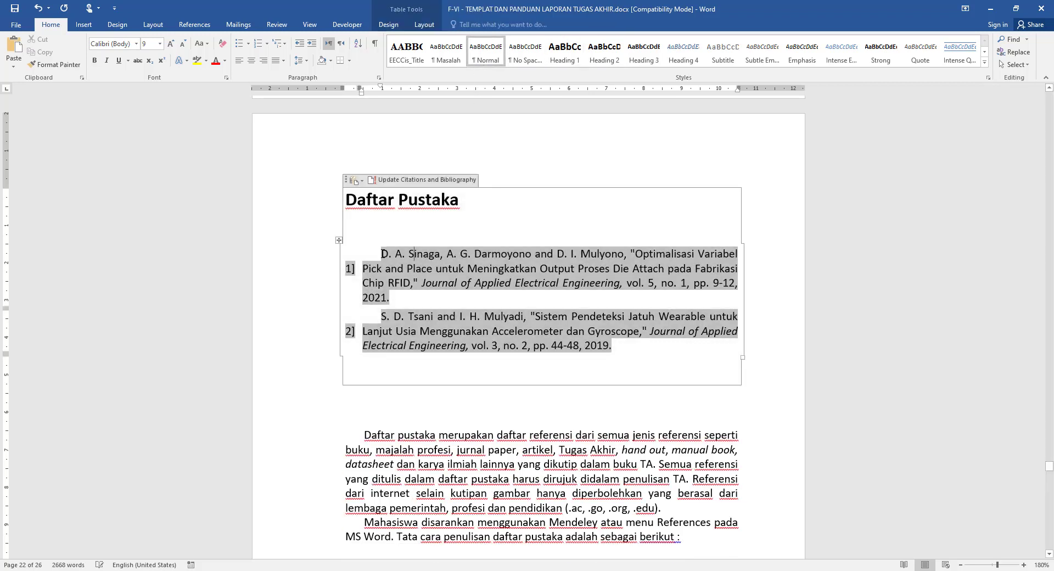
left_click(339, 240)
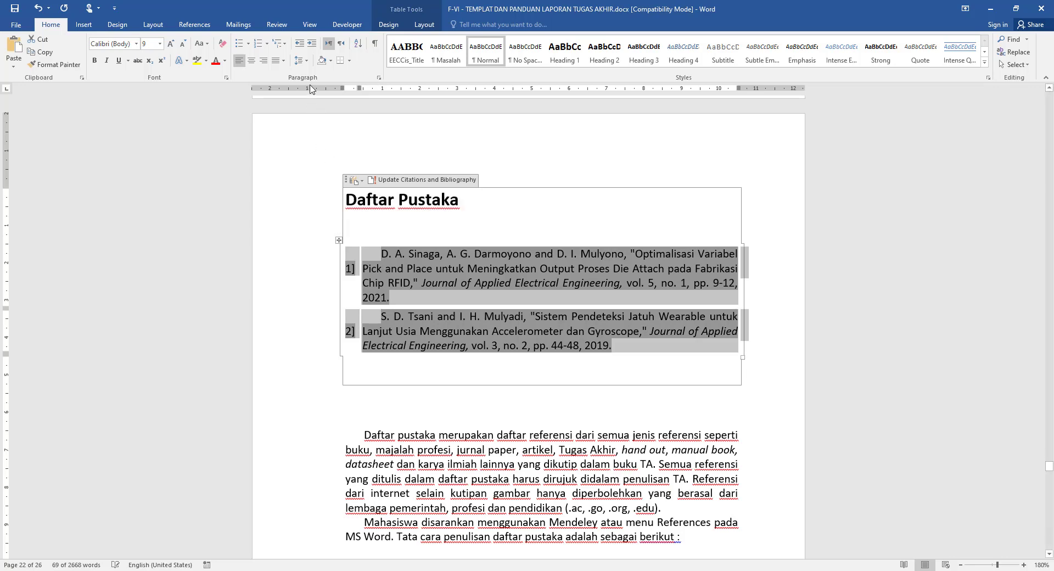
left_click(349, 61)
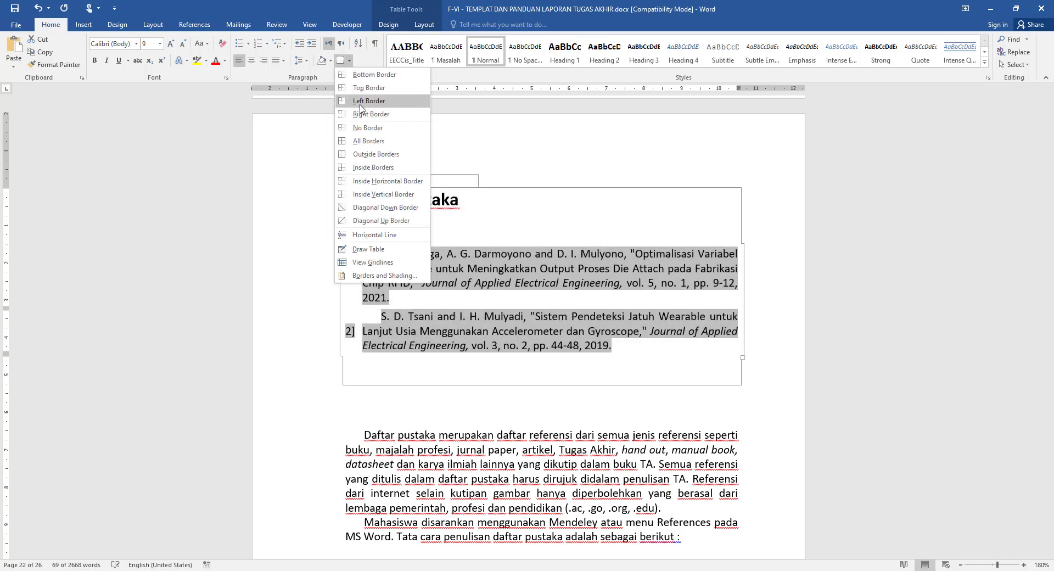
left_click(362, 140)
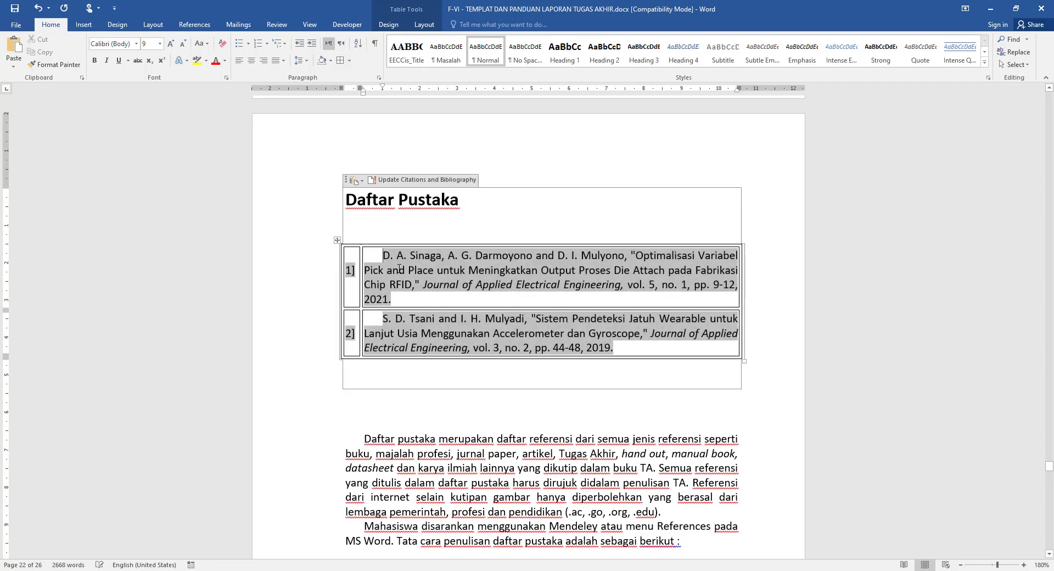
left_click(482, 364)
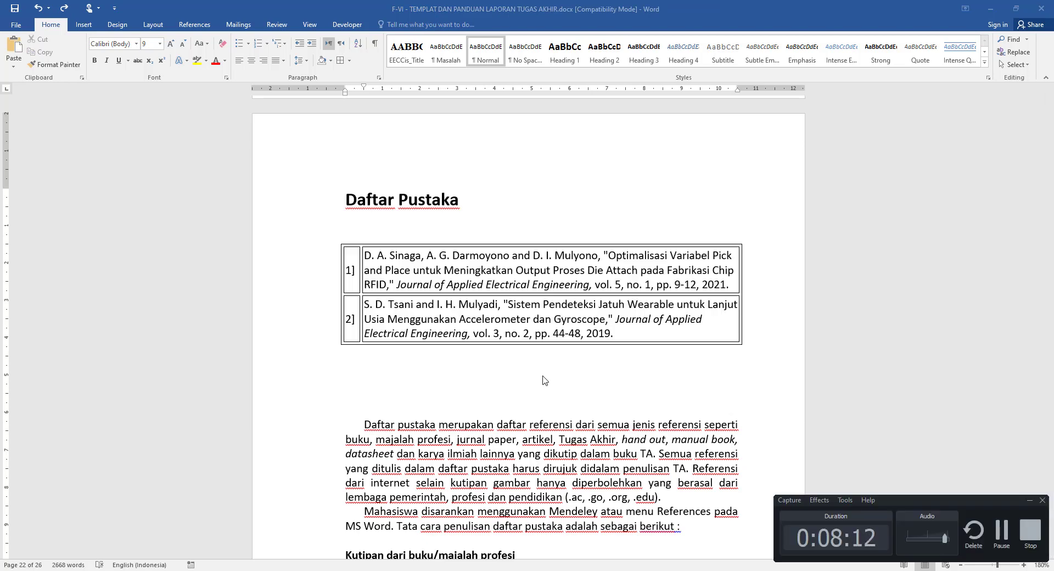
Step: Set the first-line indent to 0 cm for both reference numbers in the table's number column
left_click(411, 269)
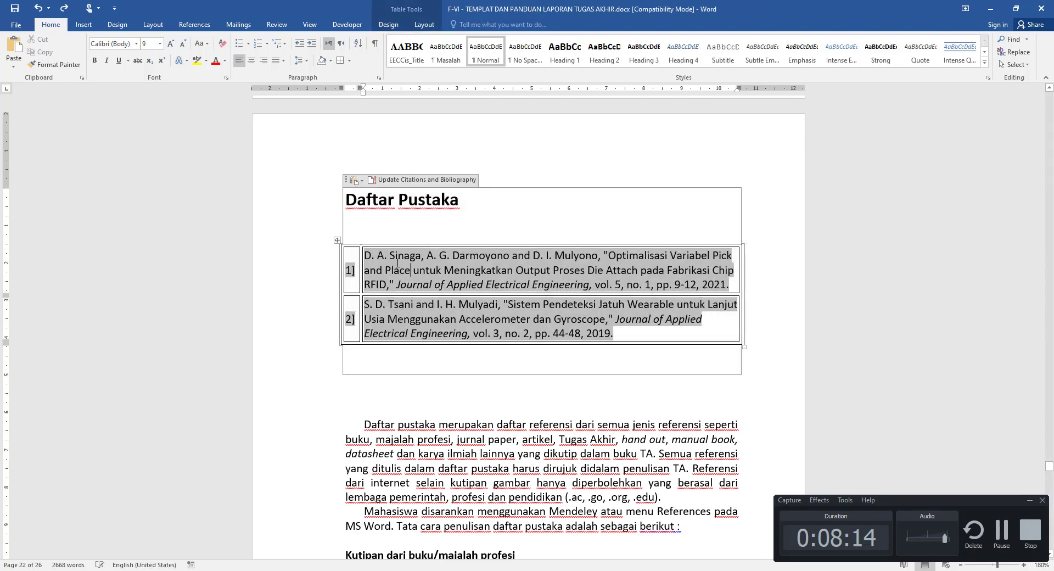
left_click(353, 269)
left_click_drag(351, 255, 353, 308)
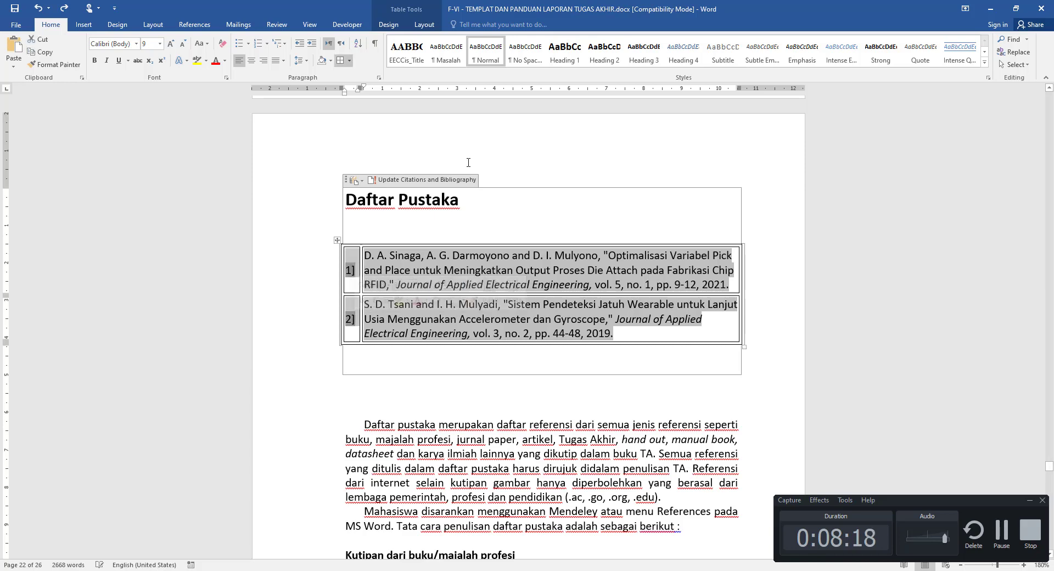
left_click(379, 78)
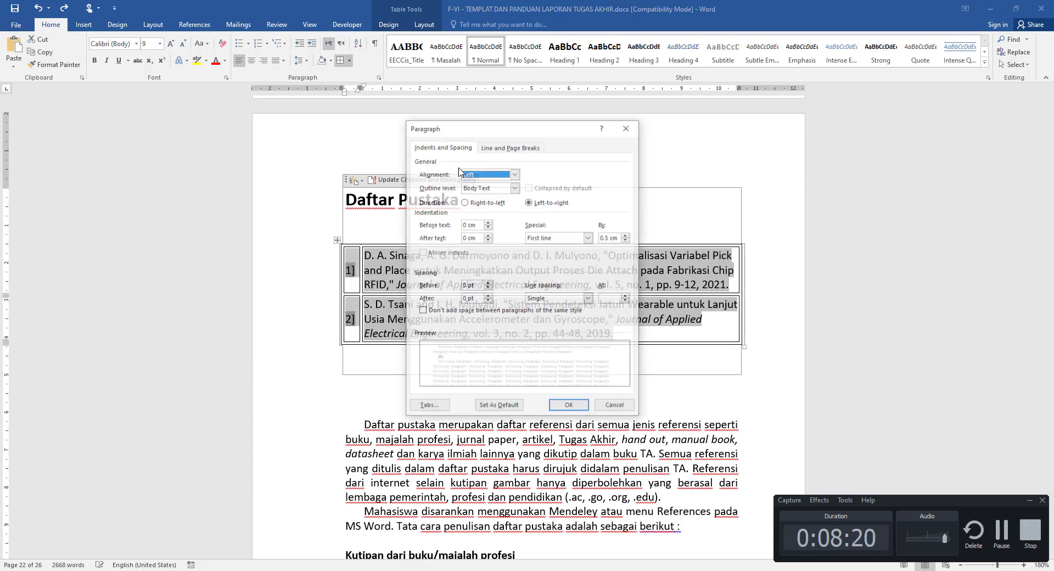
left_click(611, 239)
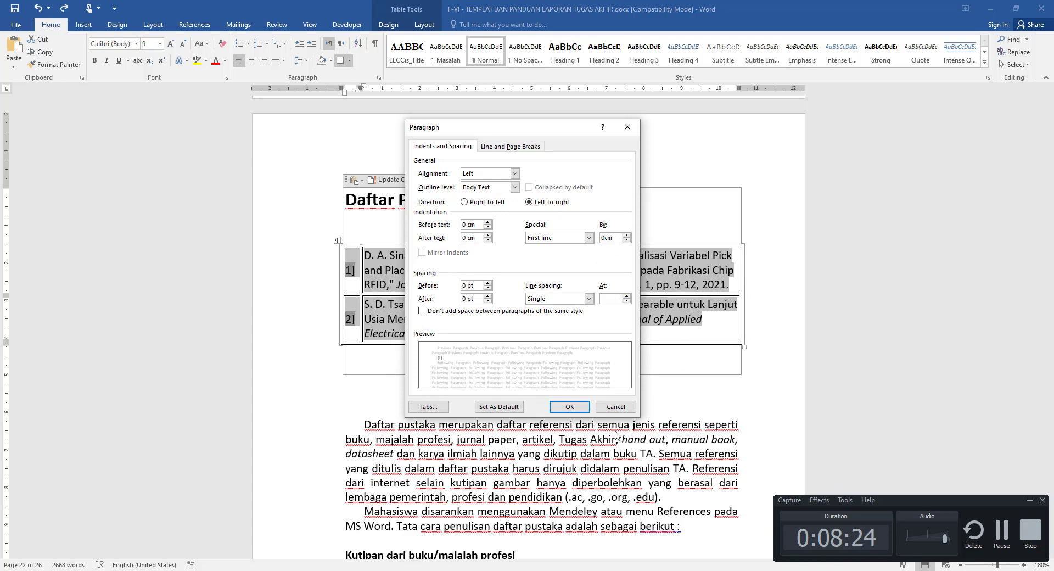
left_click(569, 406)
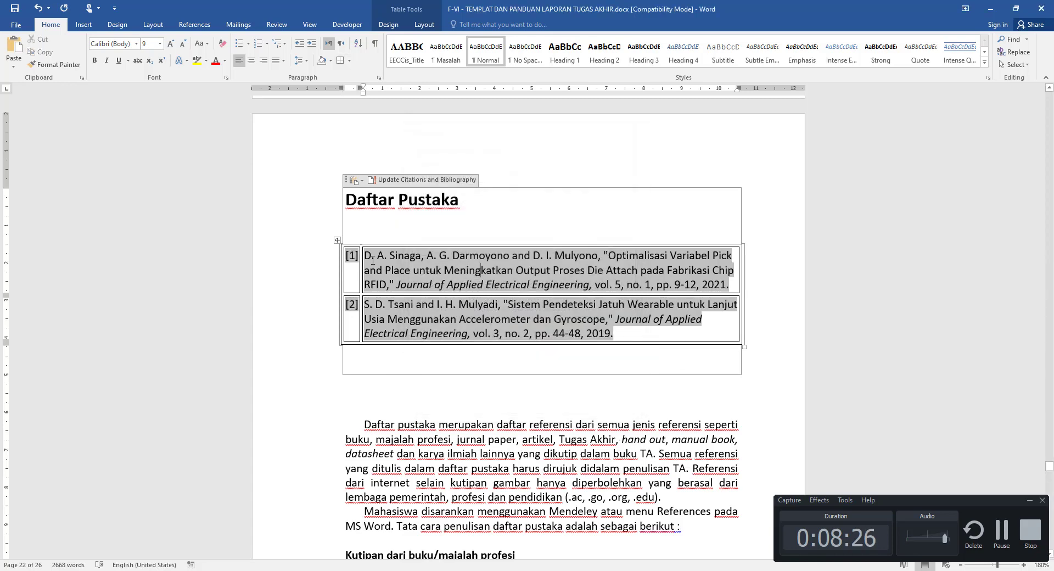
Step: Remove all borders from the whole reference table
left_click(337, 240)
left_click(349, 60)
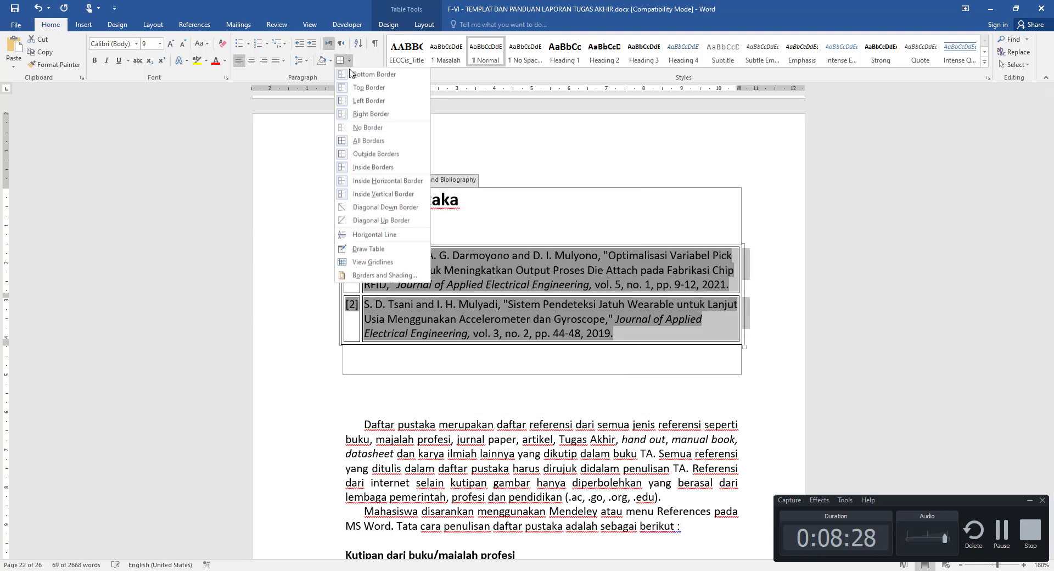
left_click(368, 127)
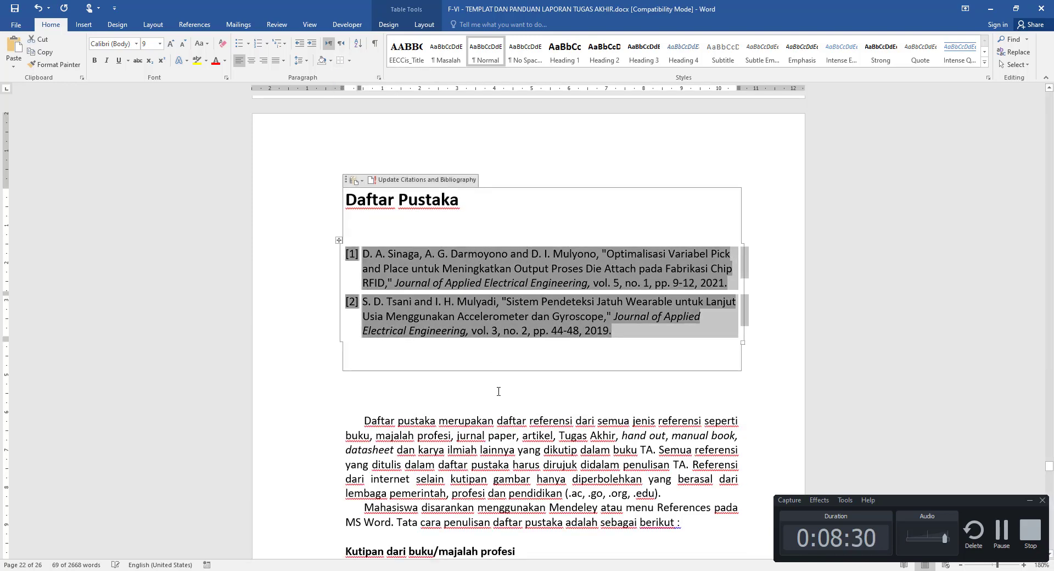
left_click(498, 391)
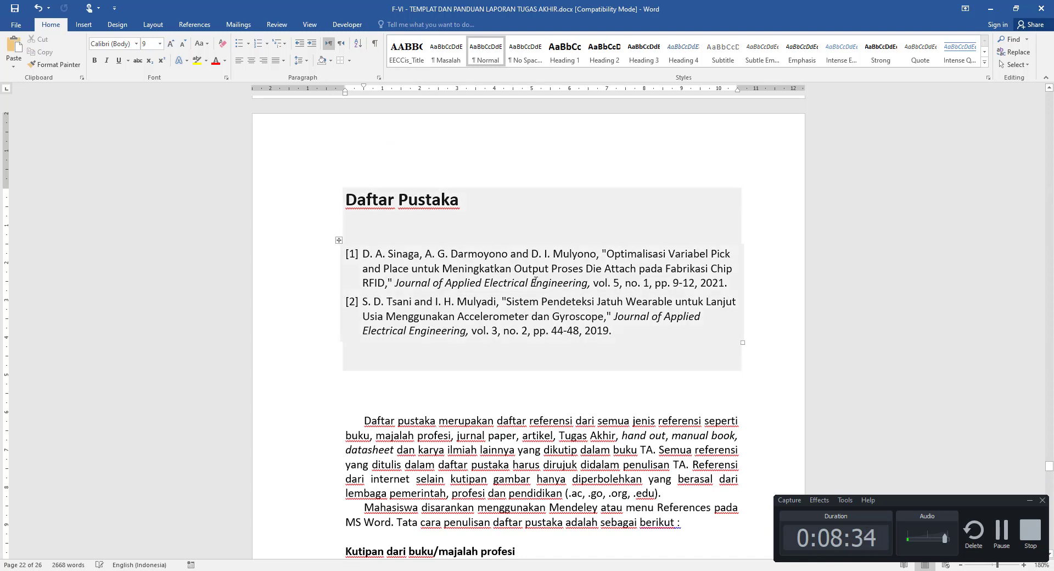
left_click(548, 234)
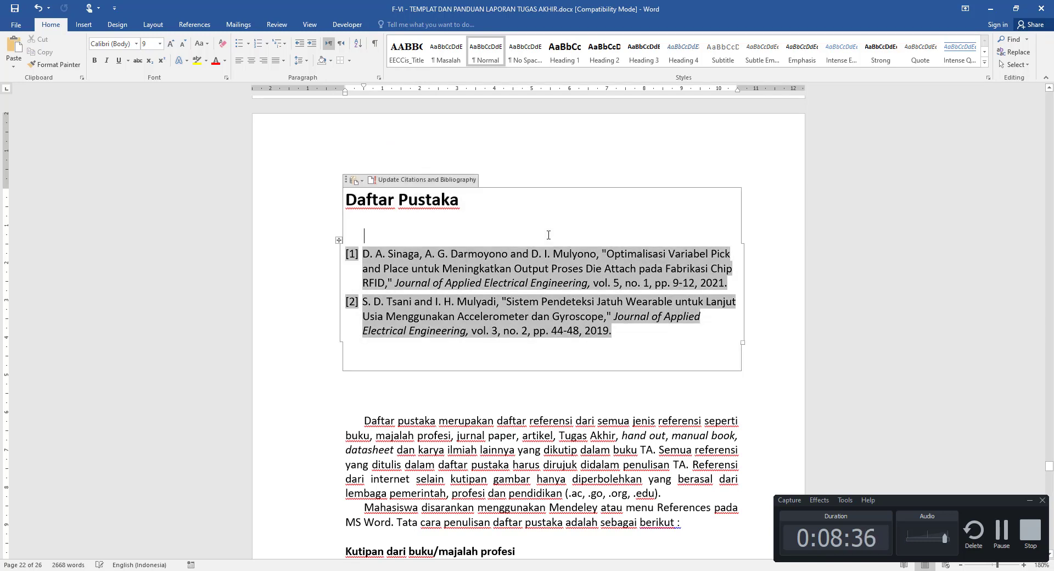
left_click(586, 269)
left_click(614, 391)
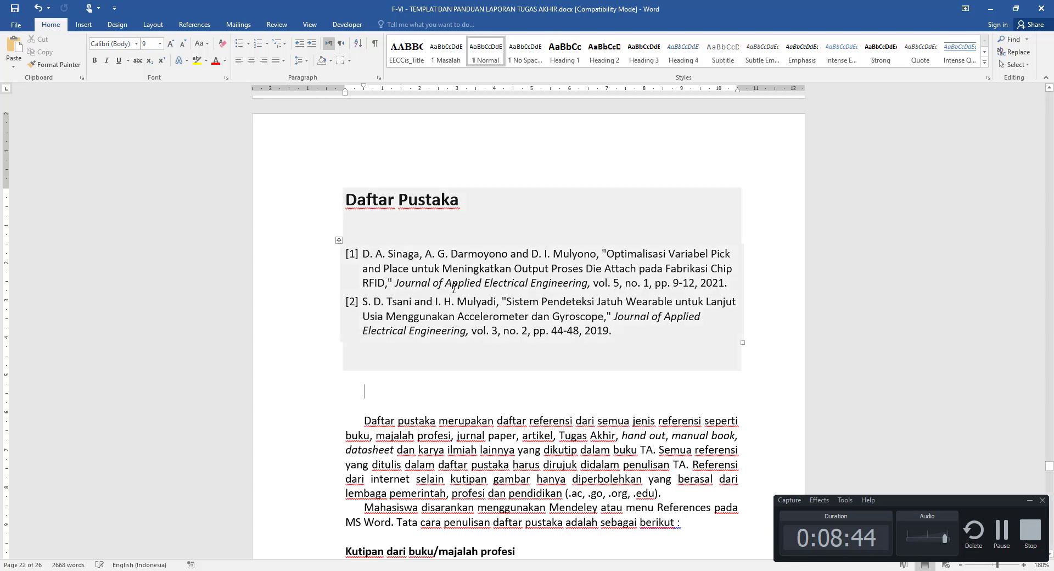
left_click(194, 24)
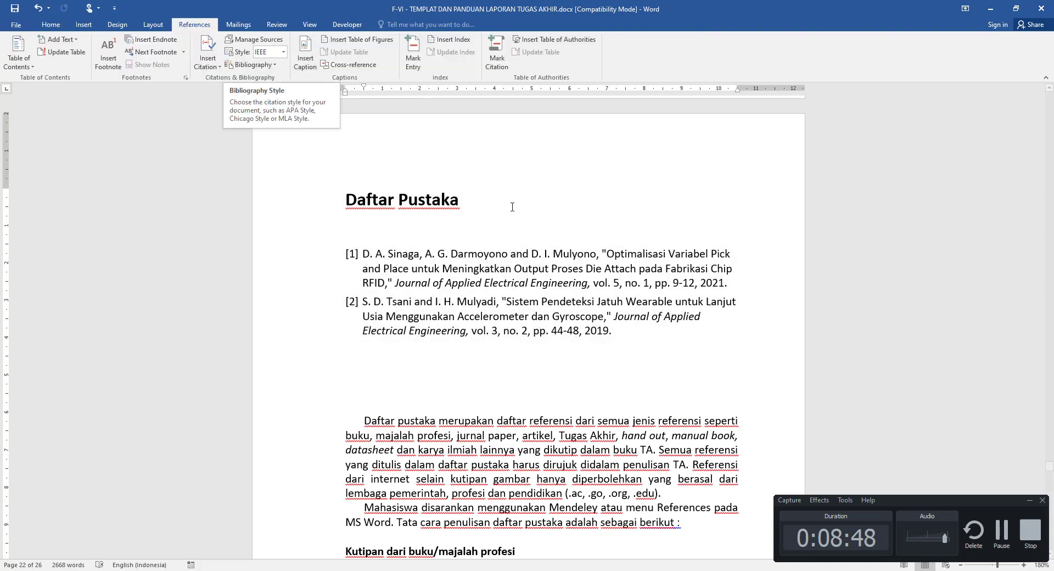
left_click(493, 230)
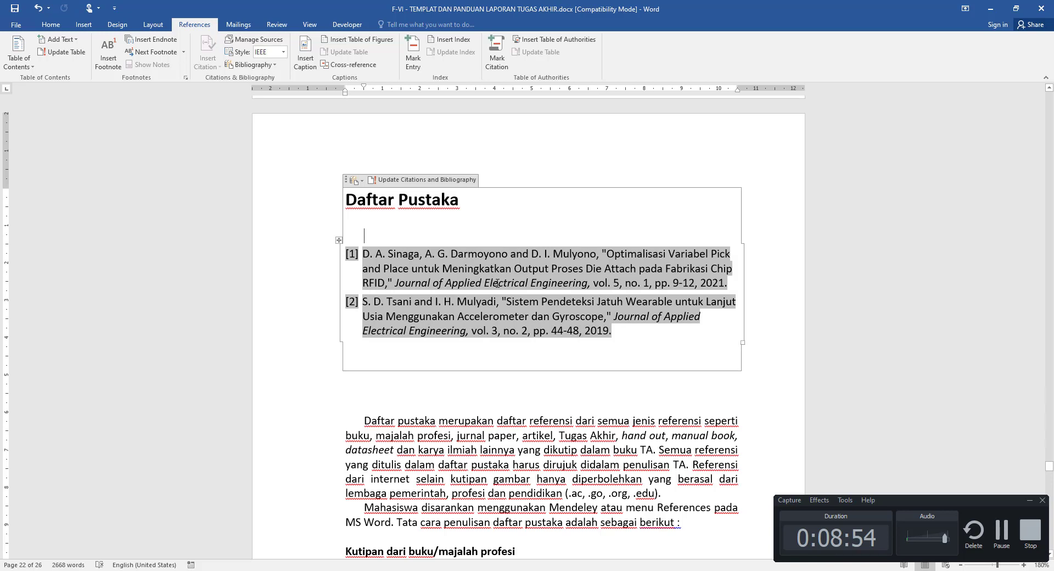
left_click(492, 384)
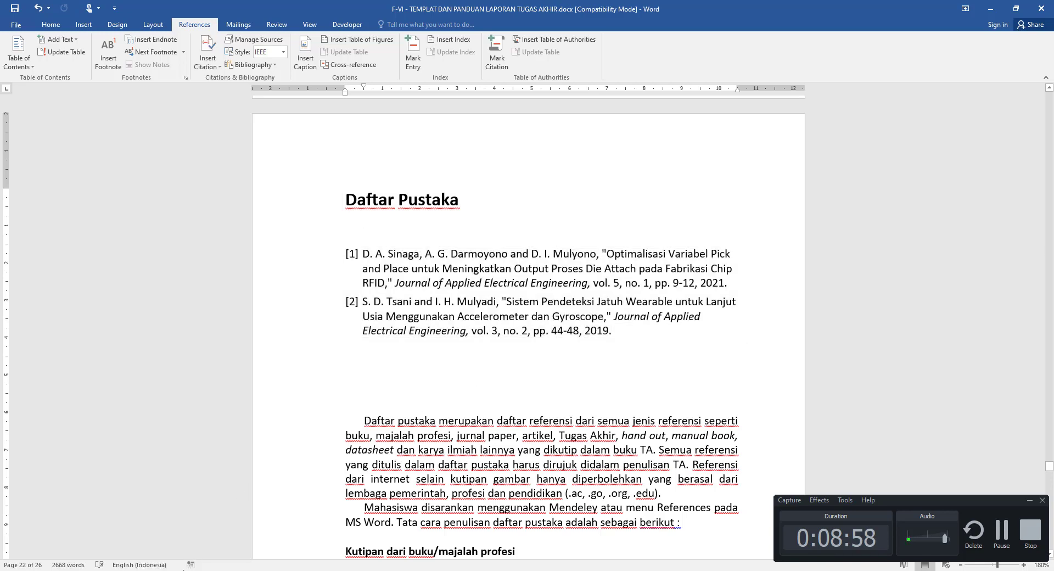
Step: Switch to Notepad, review the "Penulisan referensi" and "Heading" items in the topic list, and return to the Word report
left_click(186, 570)
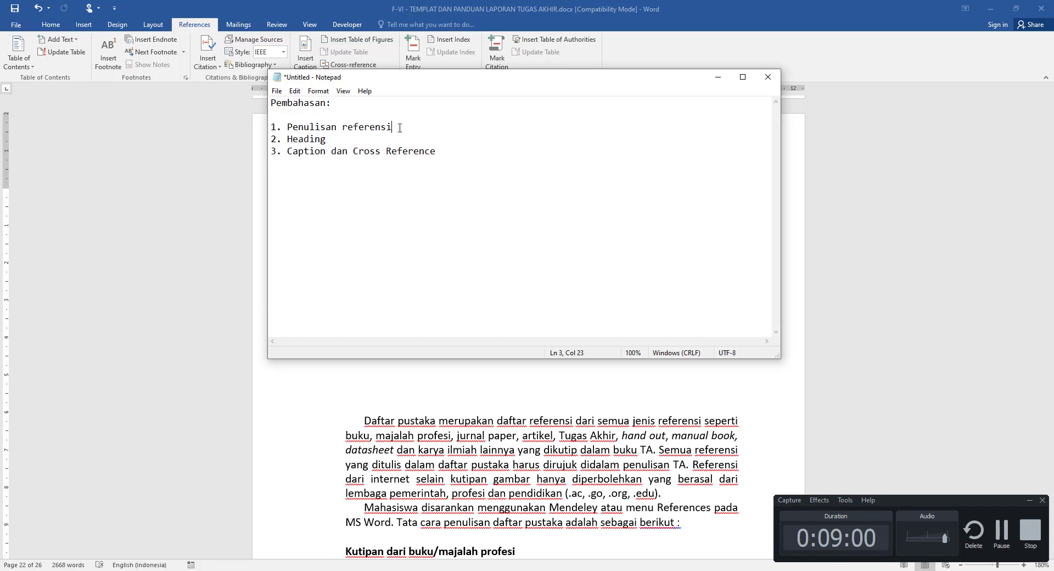
left_click_drag(399, 127, 302, 128)
left_click(327, 138)
key("alt+Tab")
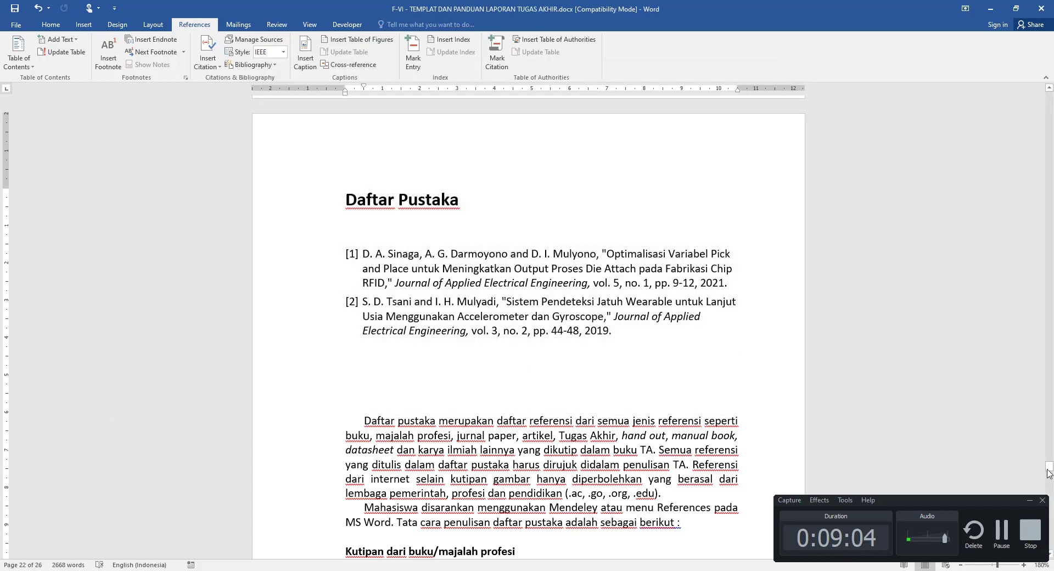
Step: Go to the Bab 1 chapter and check which styles the "Pendahuluan" and "Latar Belakang" headings use
left_click_drag(1048, 467, 1050, 274)
left_click(54, 24)
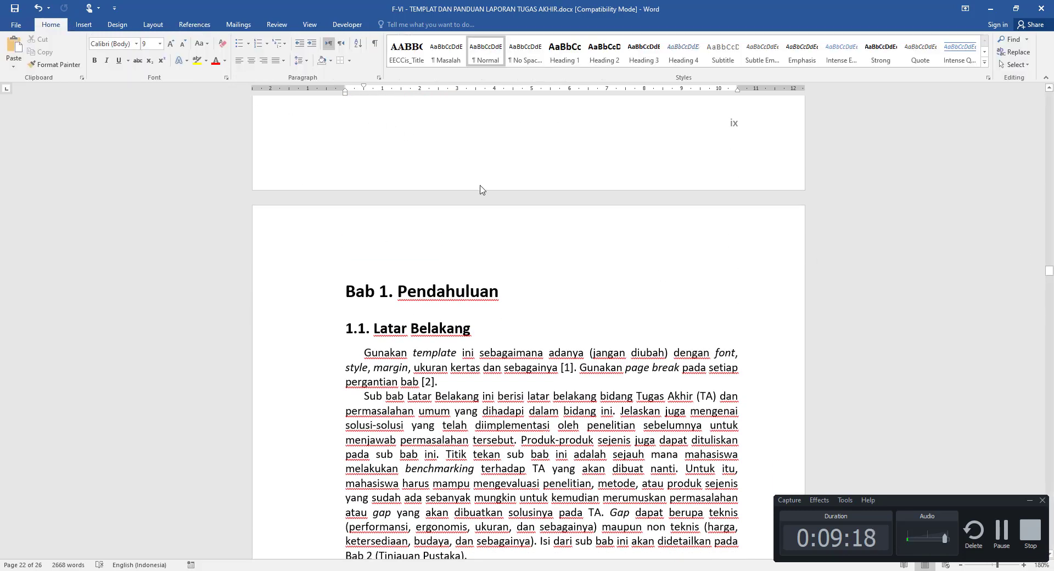
left_click(356, 291)
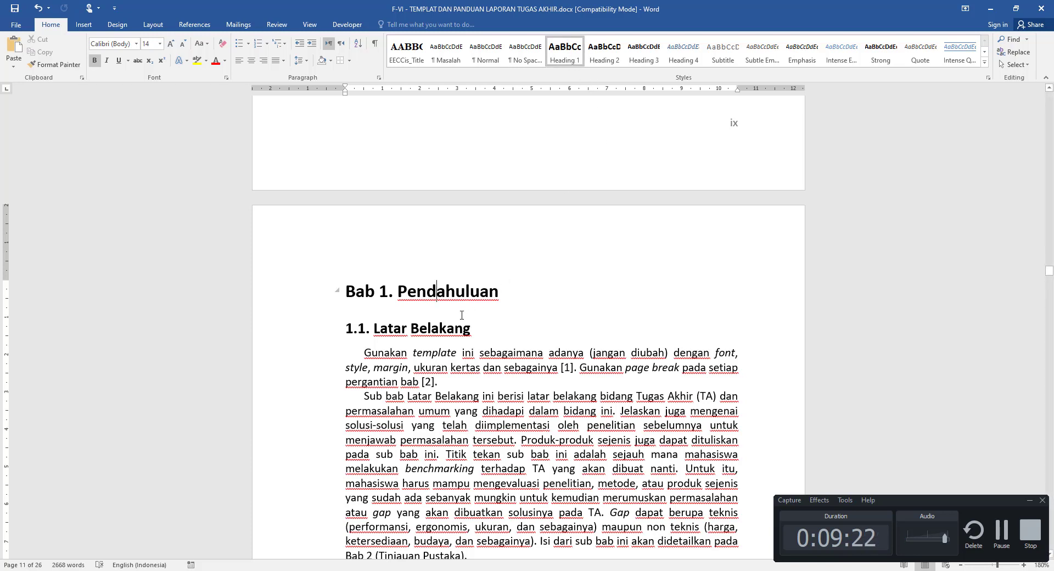
left_click(449, 328)
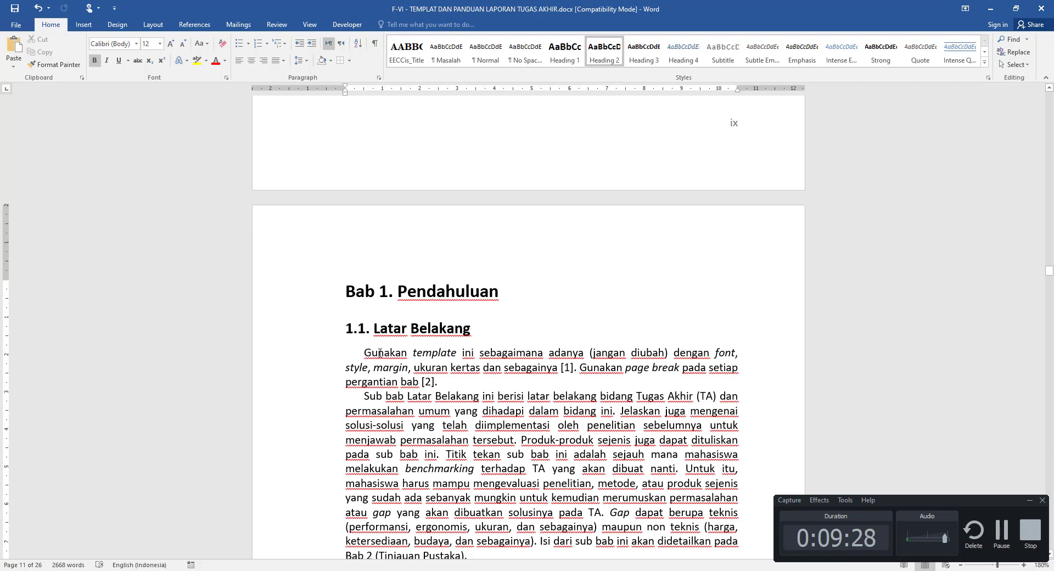
Step: Renumber the "Rumusan Masalah" heading to 1.2 and the "Tujuan" heading to 1.3
scroll(411, 365, "down", 3)
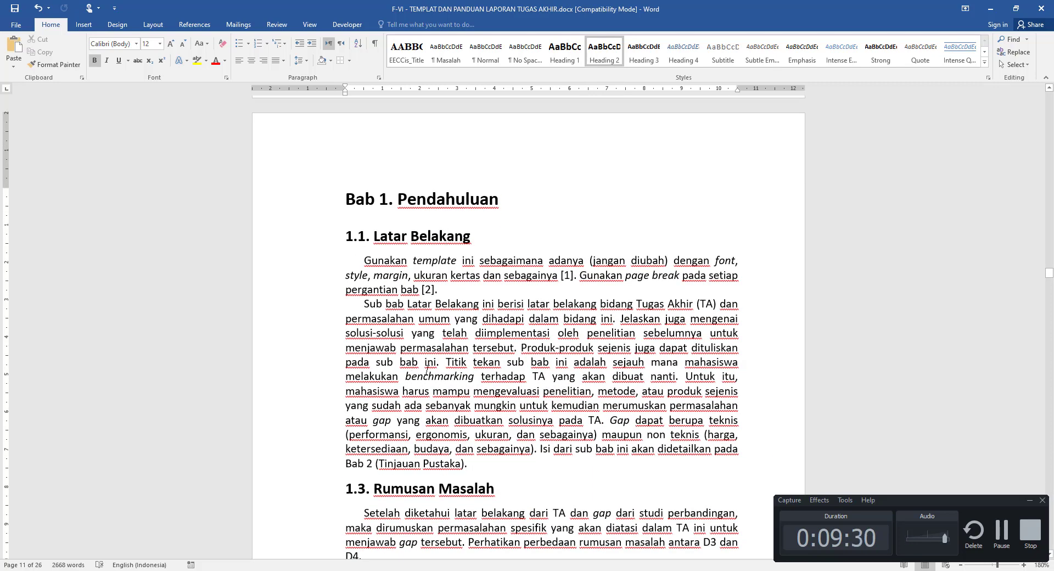
scroll(427, 369, "down", 3)
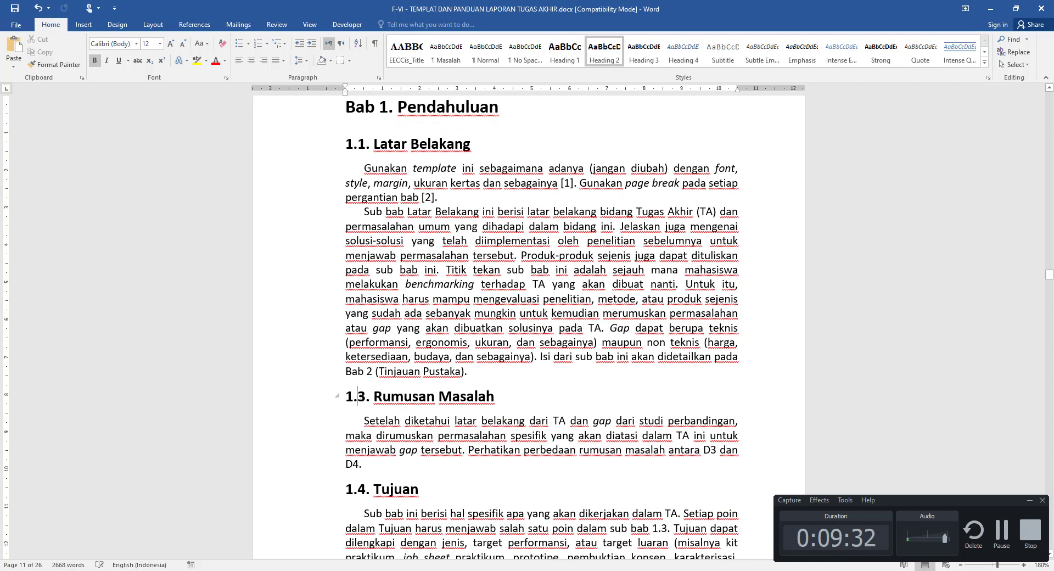
left_click(360, 397)
key("BackSpace")
type("2")
key("BackSpace")
type("3")
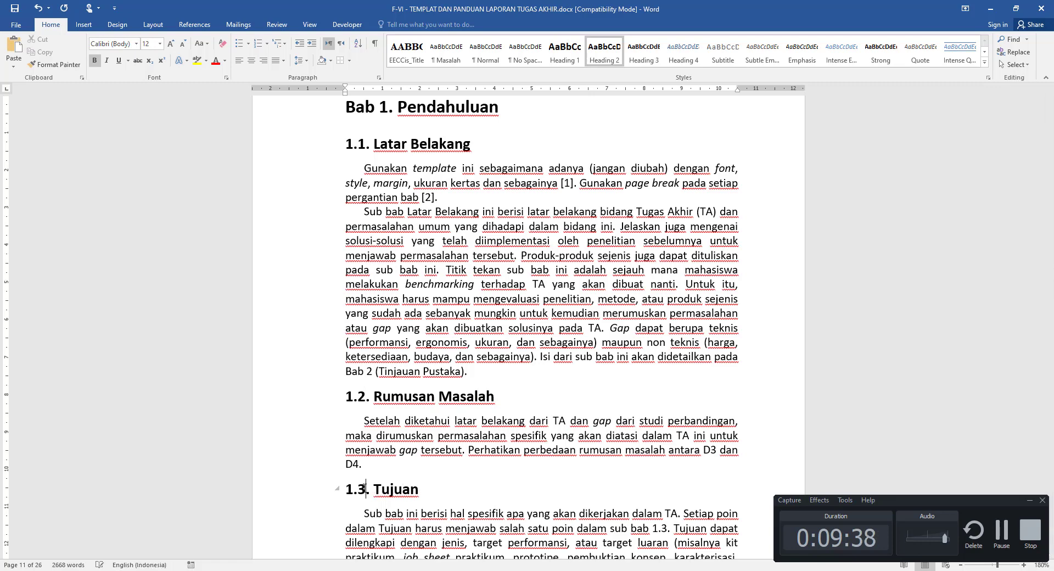
Step: Compare the Bab 1 section numbers listed in Daftar Isi with the headings in the Bab 1 chapter
left_click(493, 355)
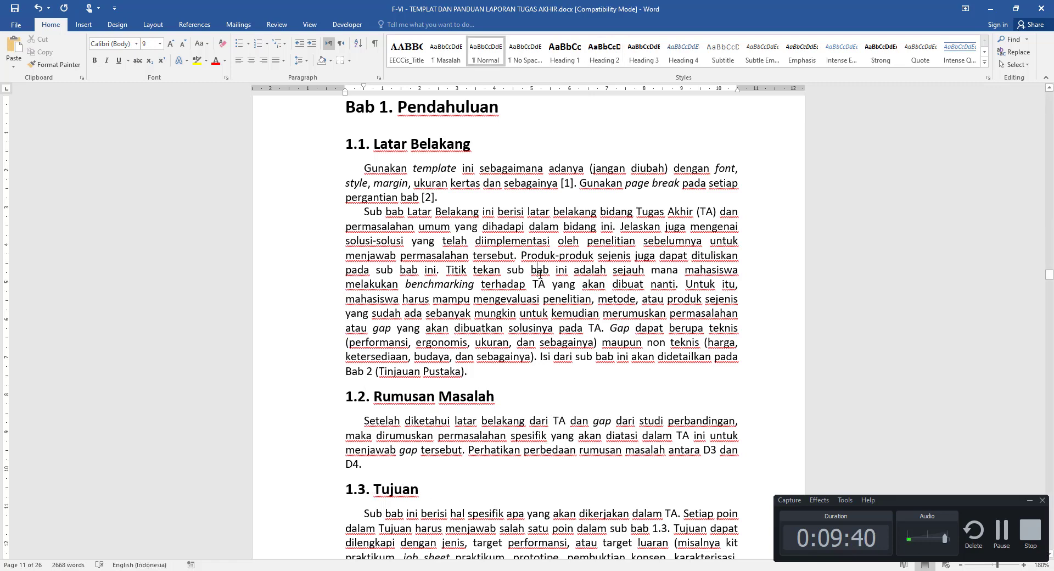
scroll(540, 273, "up", 1)
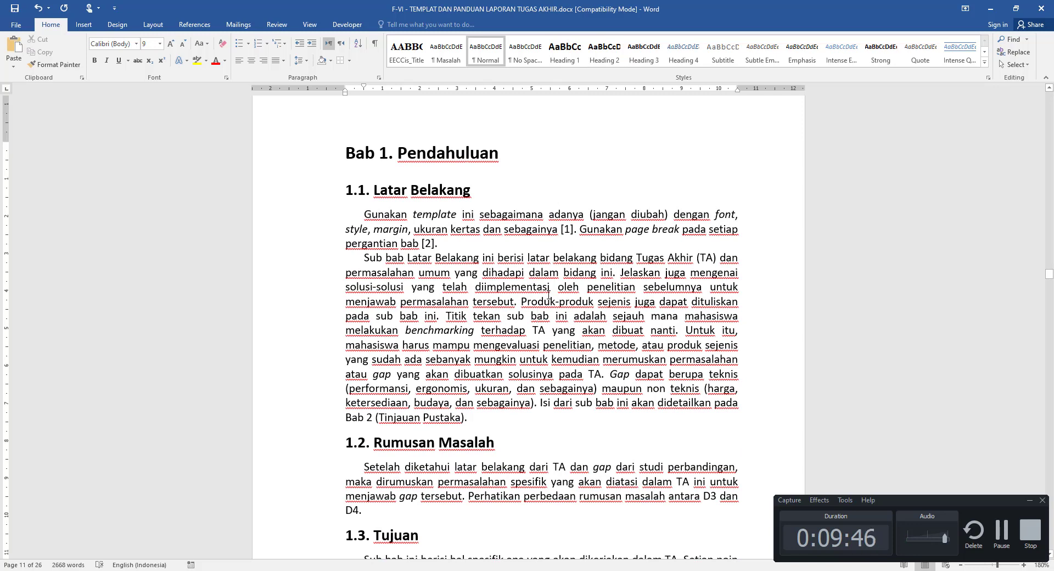
scroll(618, 324, "up", 20)
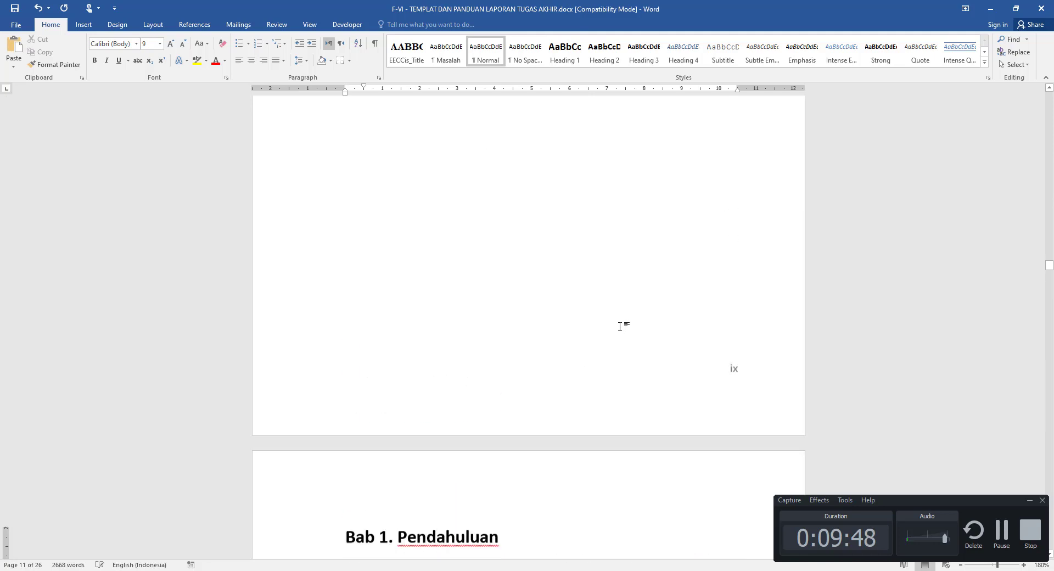
scroll(620, 327, "up", 20)
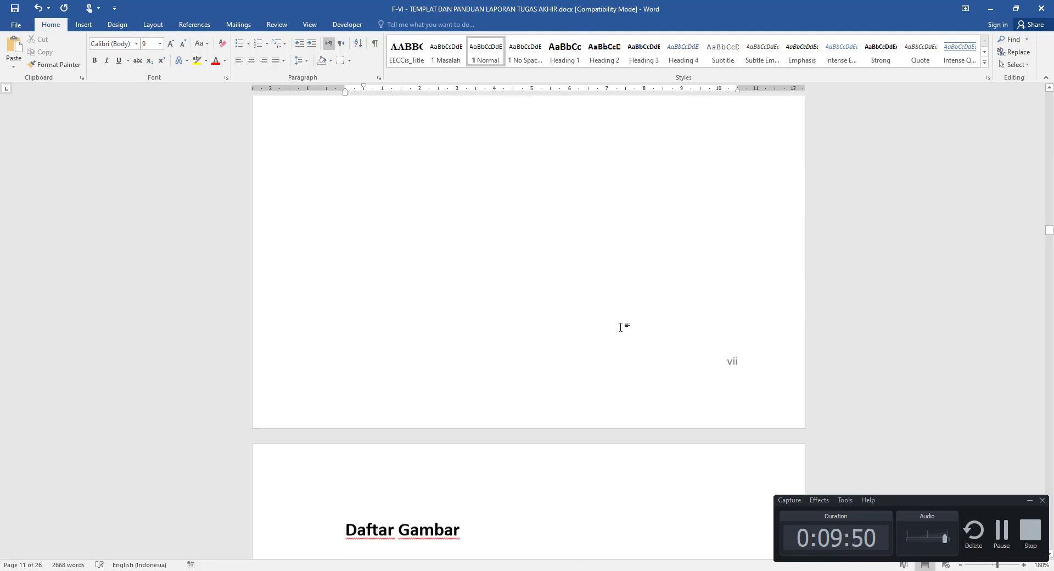
scroll(621, 327, "up", 8)
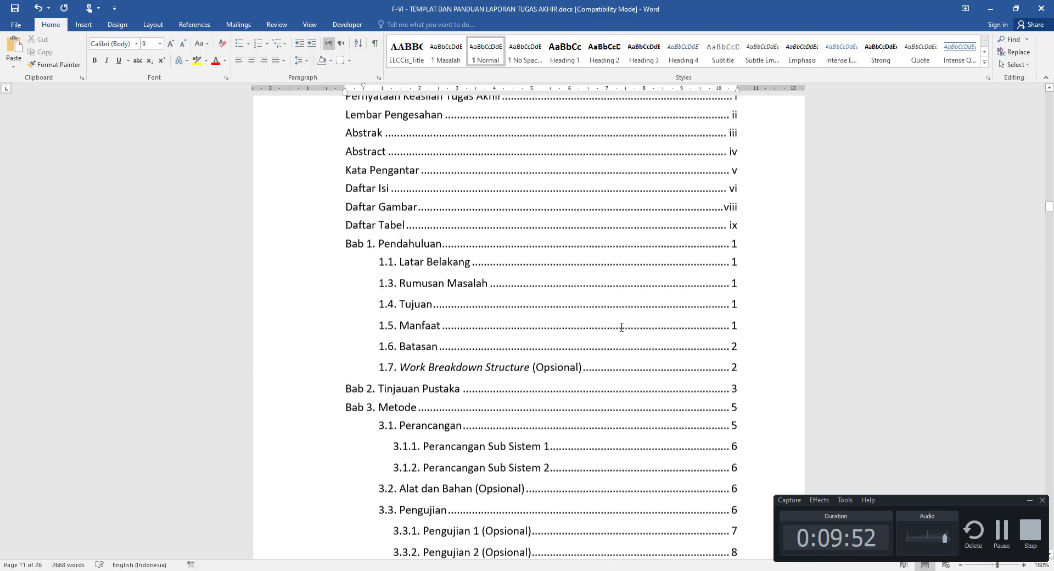
left_click(621, 327)
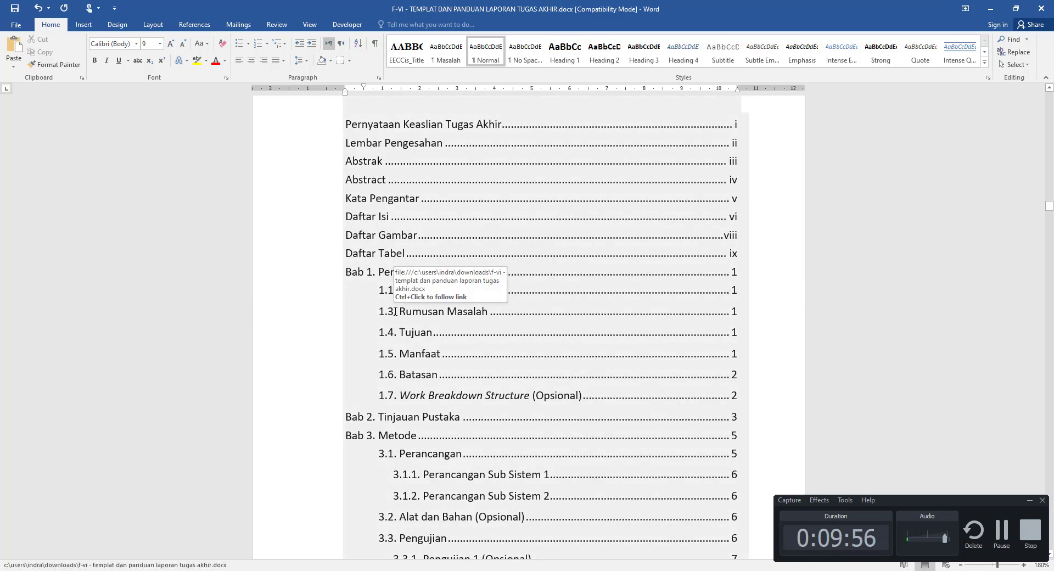
scroll(508, 328, "down", 5)
scroll(508, 328, "down", 15)
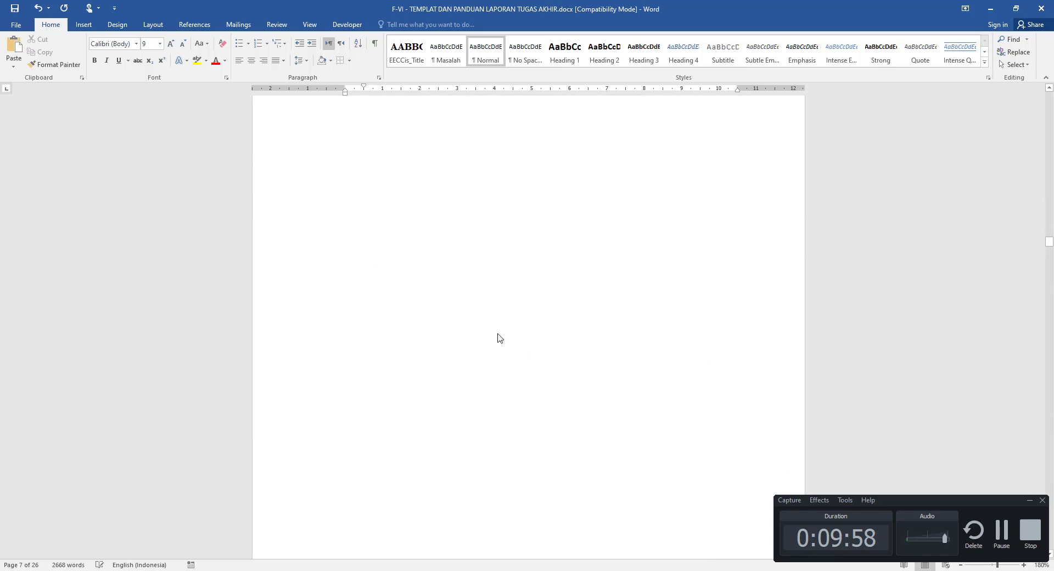
scroll(465, 356, "down", 8)
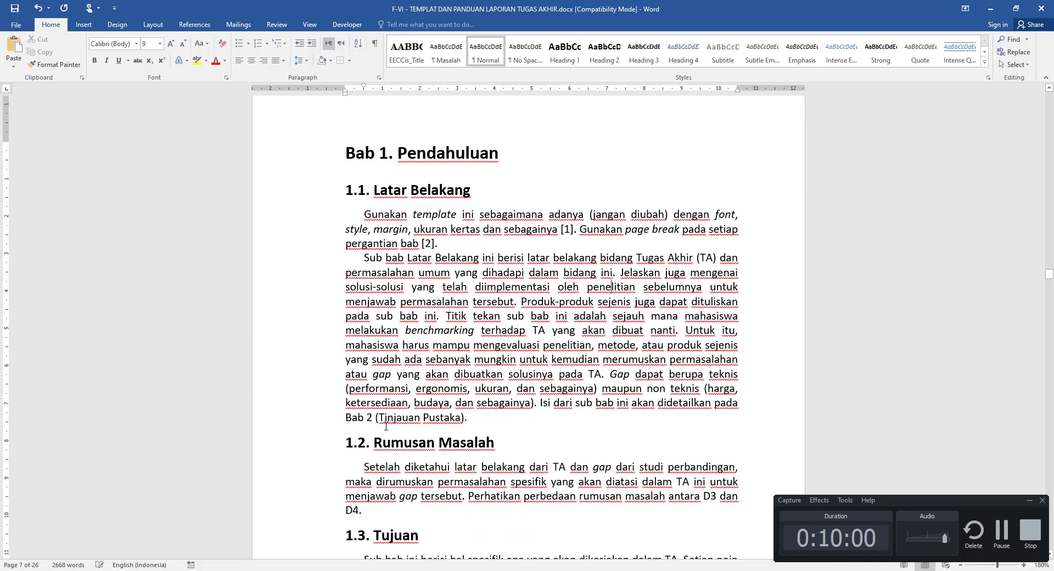
Step: Renumber the headings "Manfaat" to 1.4, "Batasan" to 1.5 and "Work Breakdown Structure (Opsional)" to 1.6
scroll(465, 465, "down", 3)
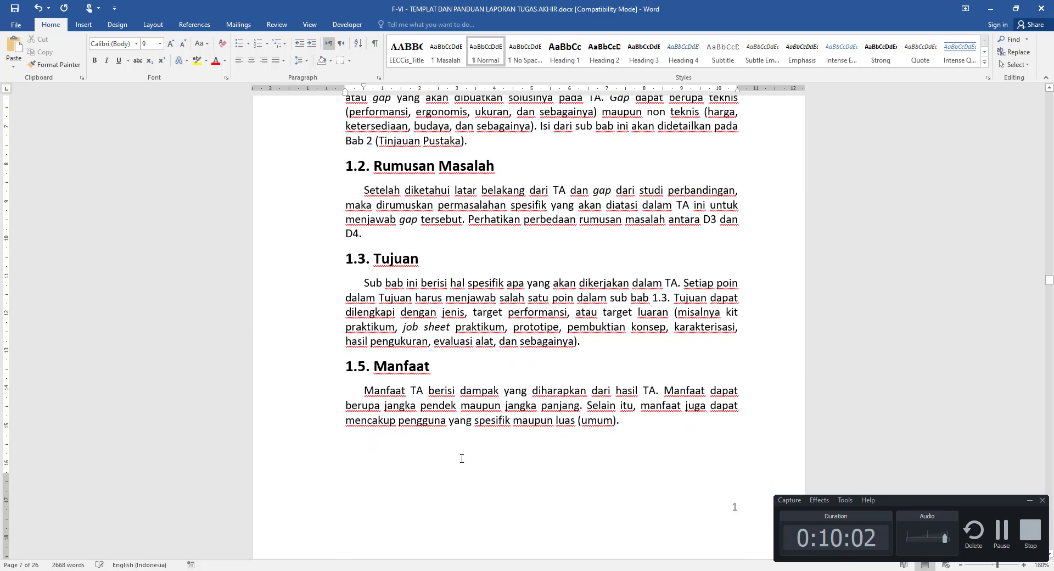
left_click(367, 366)
scroll(371, 362, "down", 8)
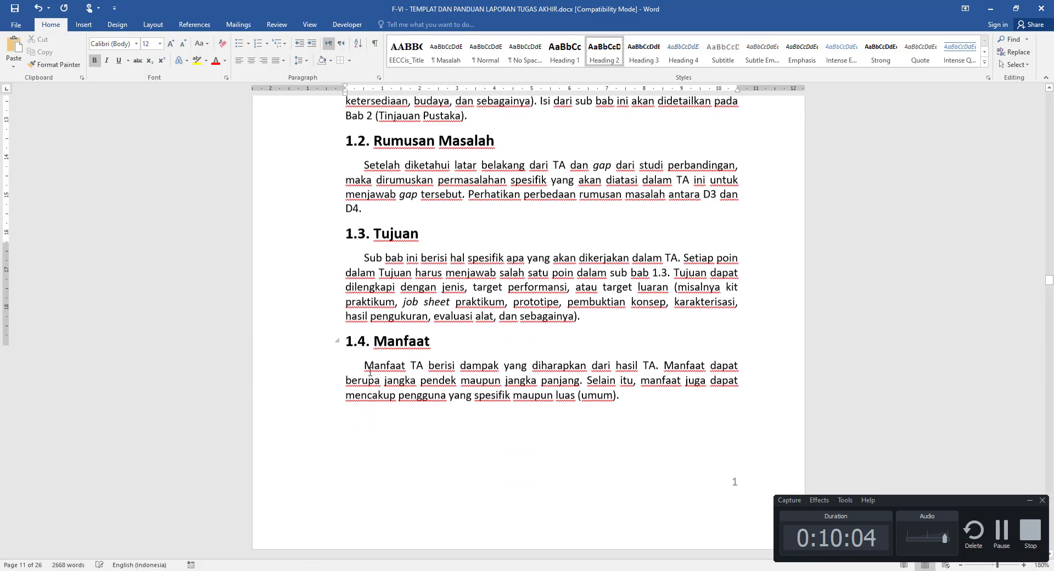
left_click(366, 213)
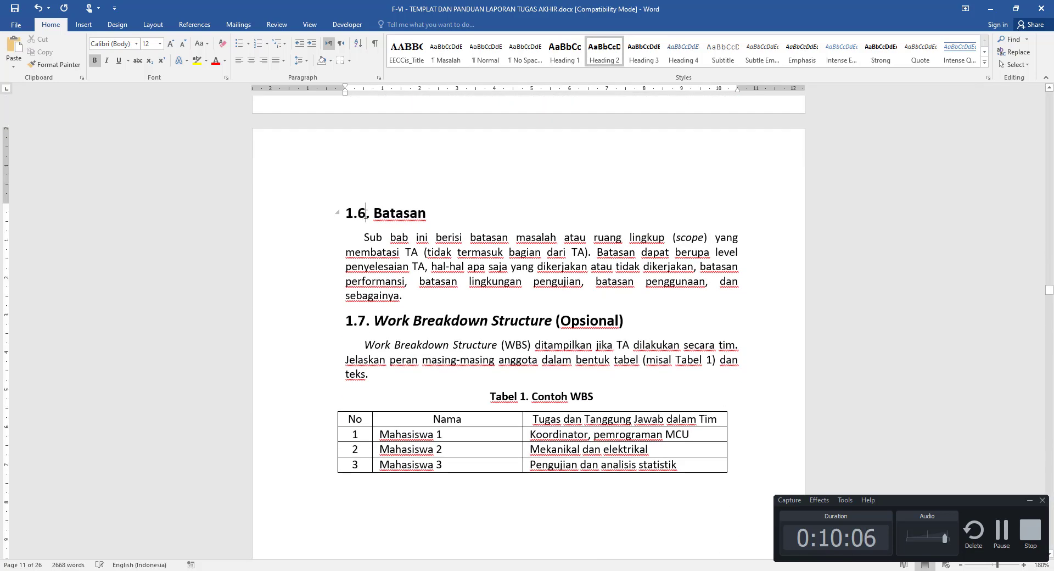
left_click(366, 321)
left_click(488, 345)
Step: Update the entire Daftar Isi table of contents with the renumbered Bab 1 headings and check its entries
scroll(488, 362, "up", 5)
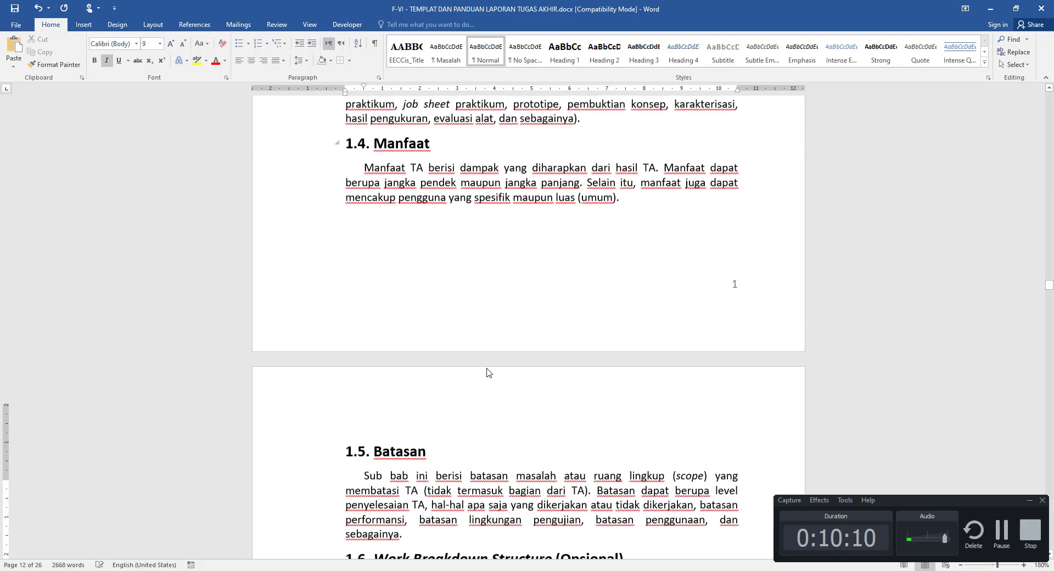
scroll(488, 372, "up", 20)
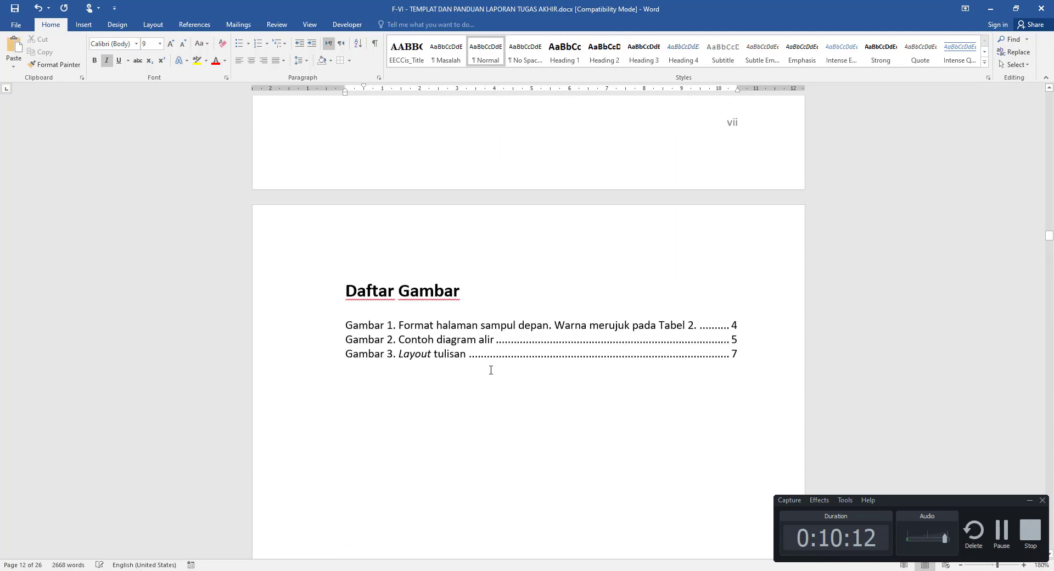
scroll(491, 370, "up", 15)
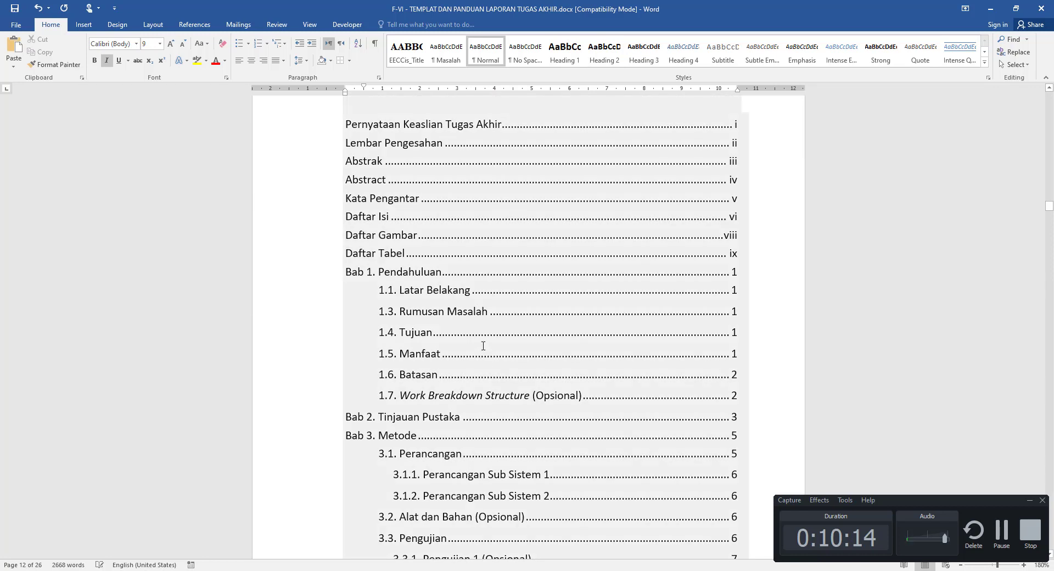
right_click(459, 311)
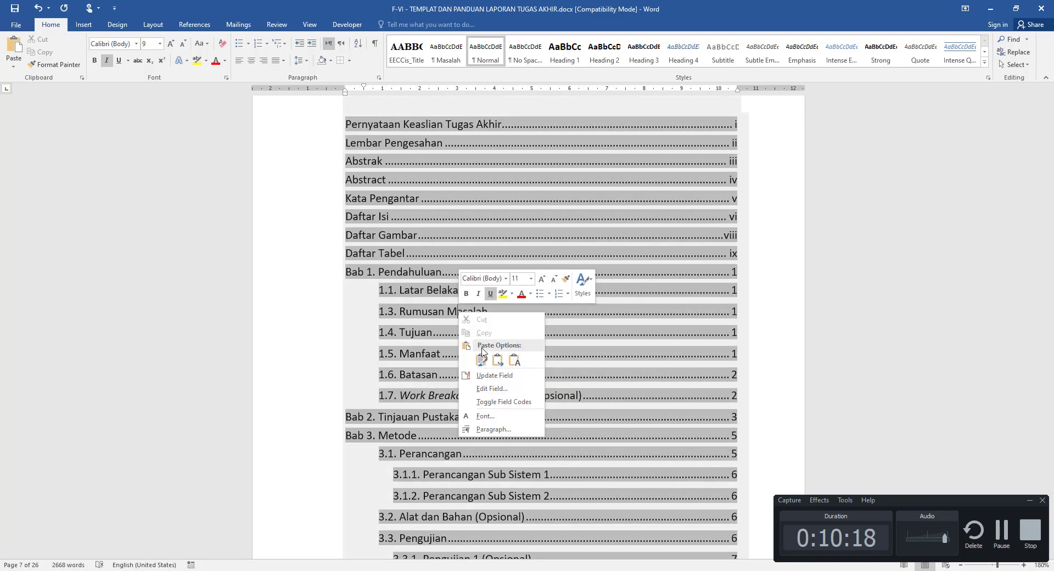
left_click(485, 375)
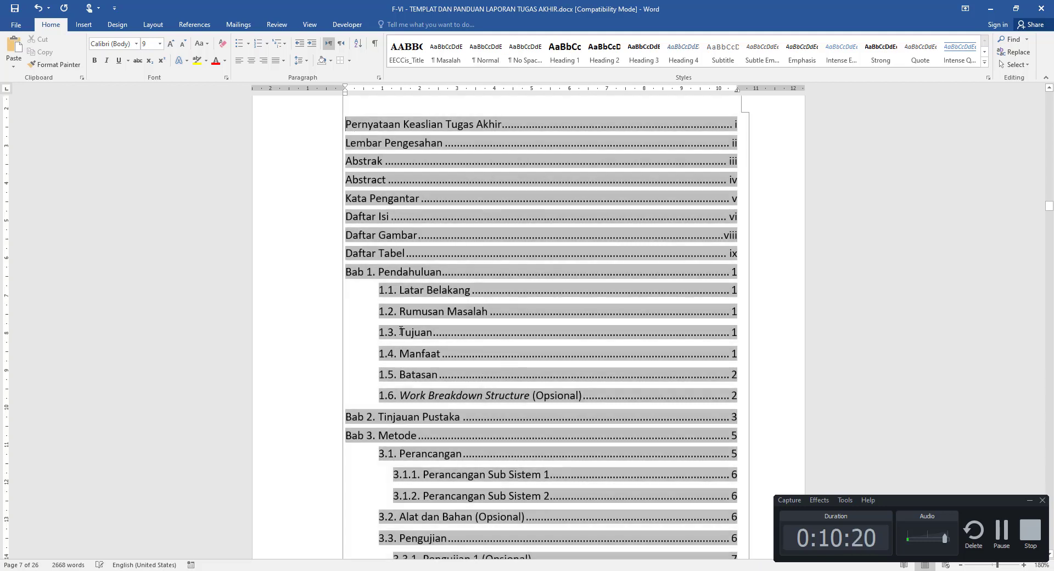
left_click(397, 367)
left_click(677, 107)
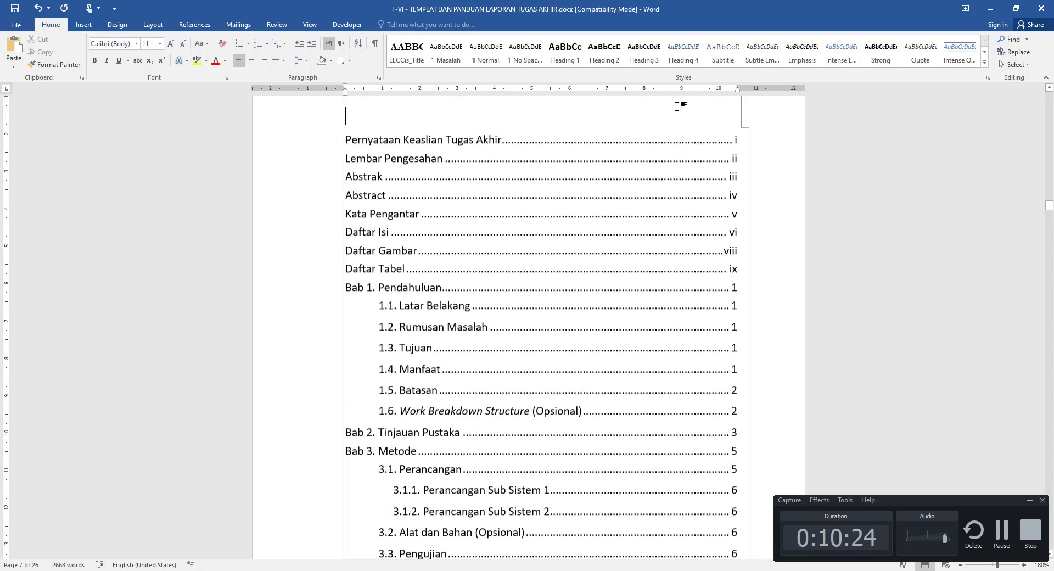
scroll(544, 350, "up", 3)
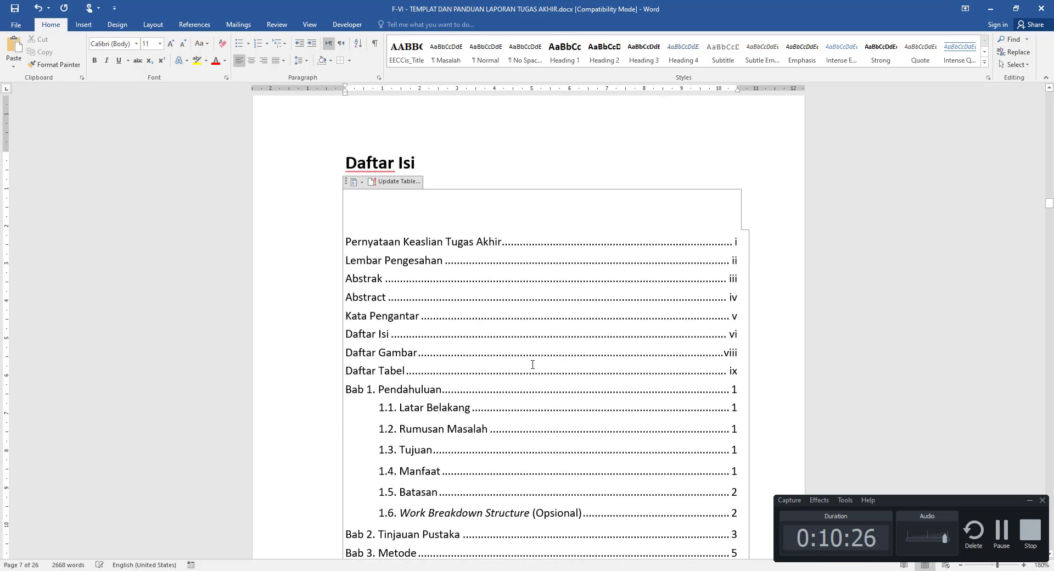
left_click(560, 164)
Step: Review the remaining Daftar Isi entries through "Lampiran" and the Daftar Gambar list
scroll(596, 369, "down", 15)
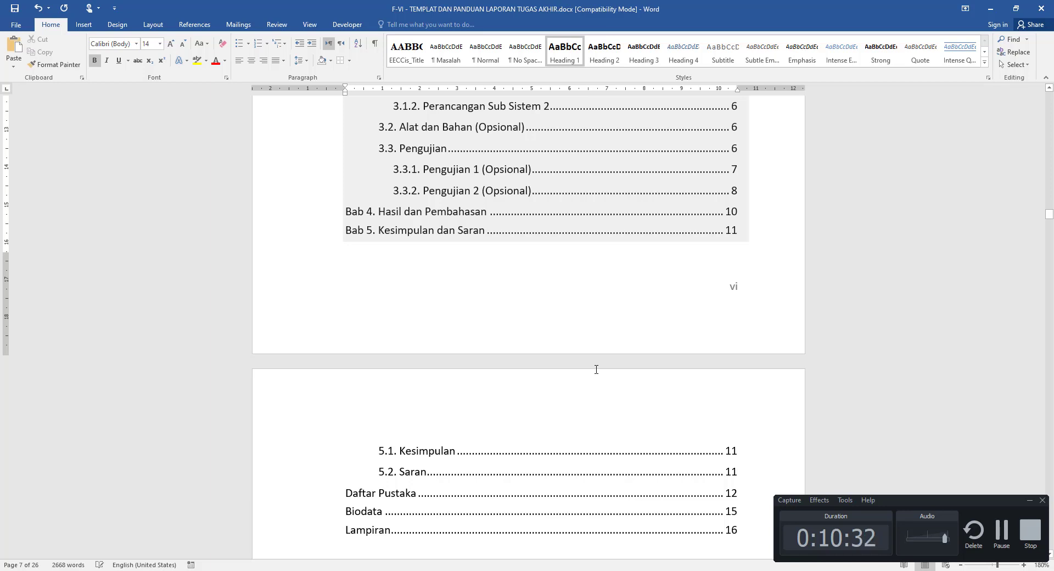
scroll(596, 369, "down", 10)
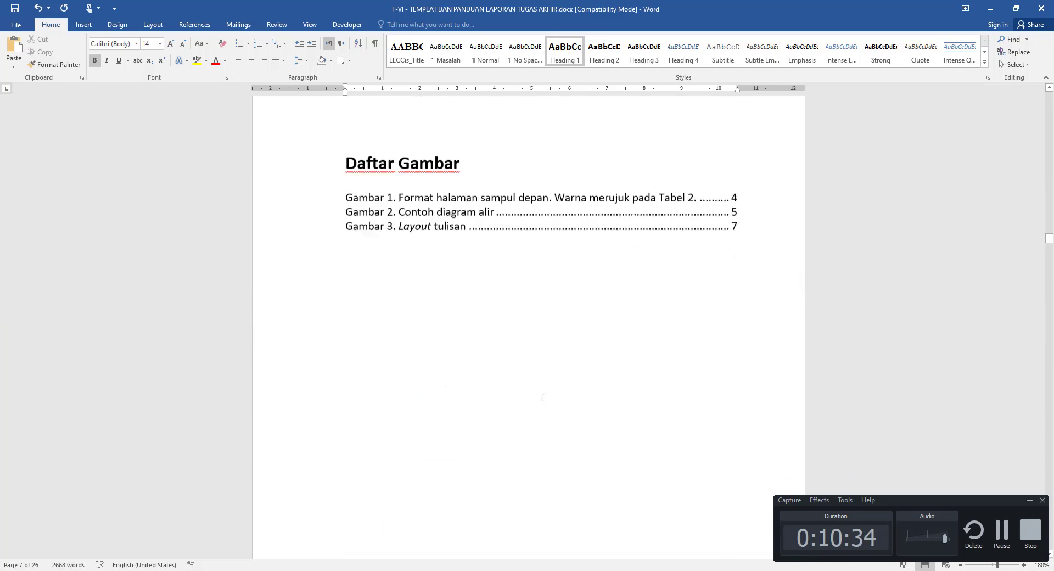
scroll(543, 398, "up", 10)
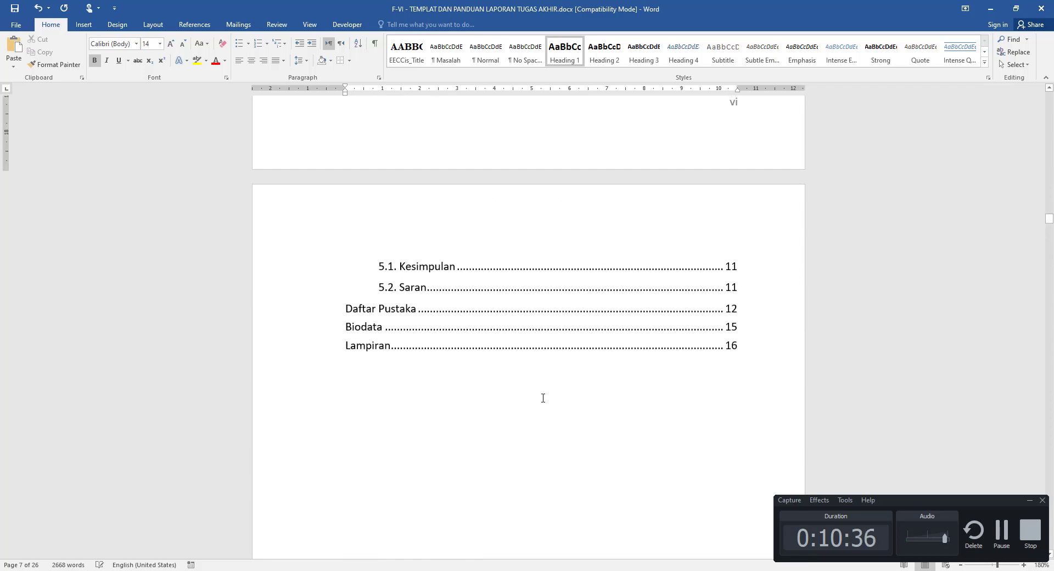
left_click(448, 329)
Step: Search the document for "sran", and follow the "5.2. Saran" entry in Daftar Isi to its section
left_click_drag(1049, 219, 1039, 259)
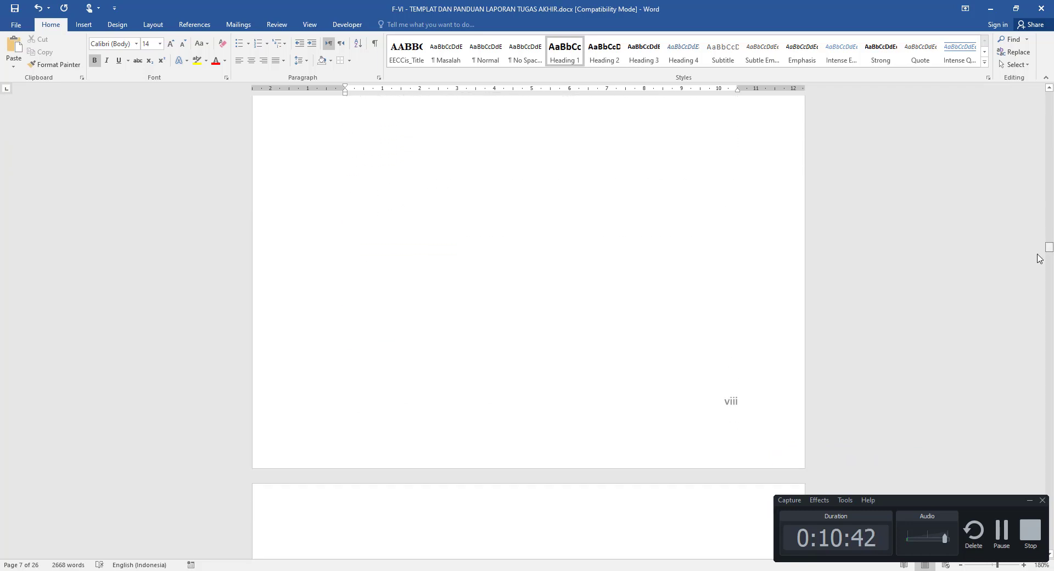
key("ctrl+f")
type("sran")
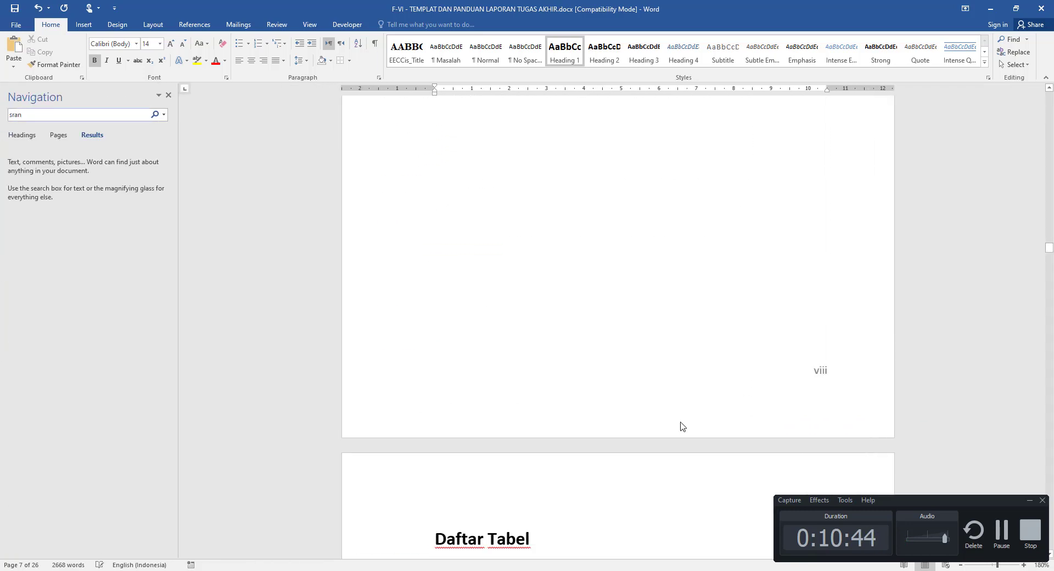
scroll(495, 366, "down", 6)
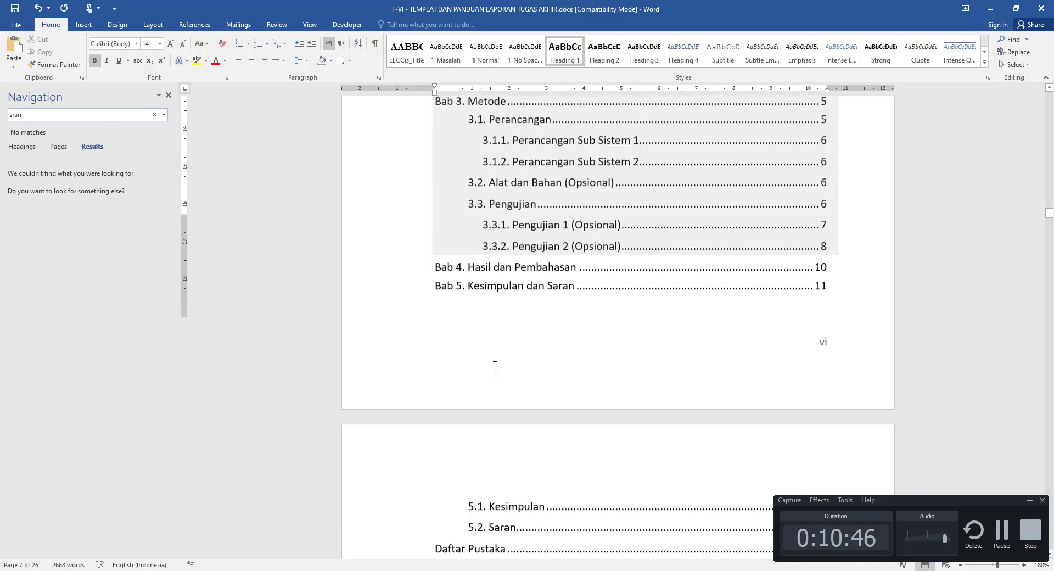
scroll(495, 365, "down", 5)
left_click(494, 365)
scroll(511, 313, "up", 2)
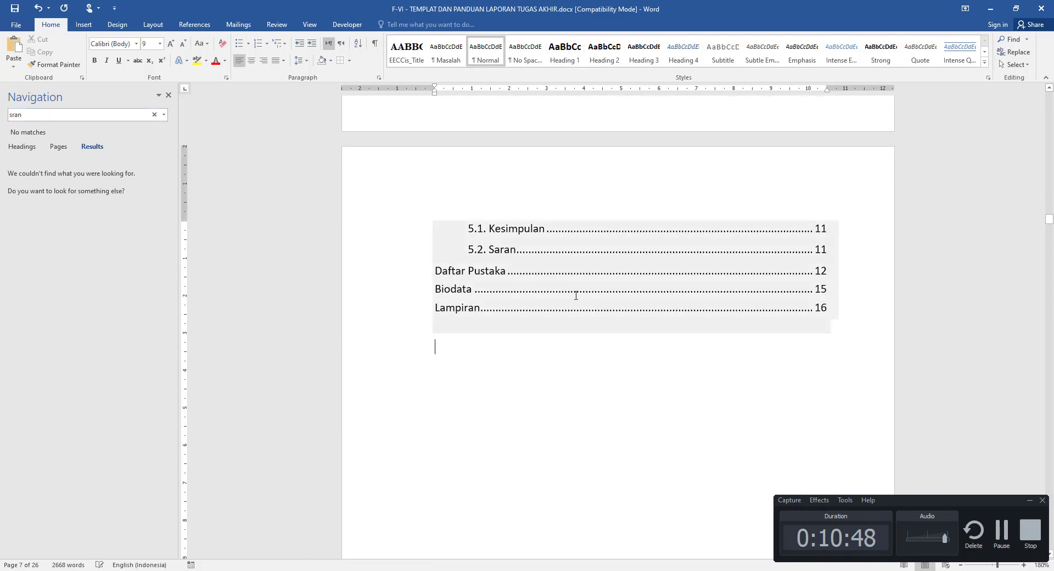
left_click(510, 256, "ctrl")
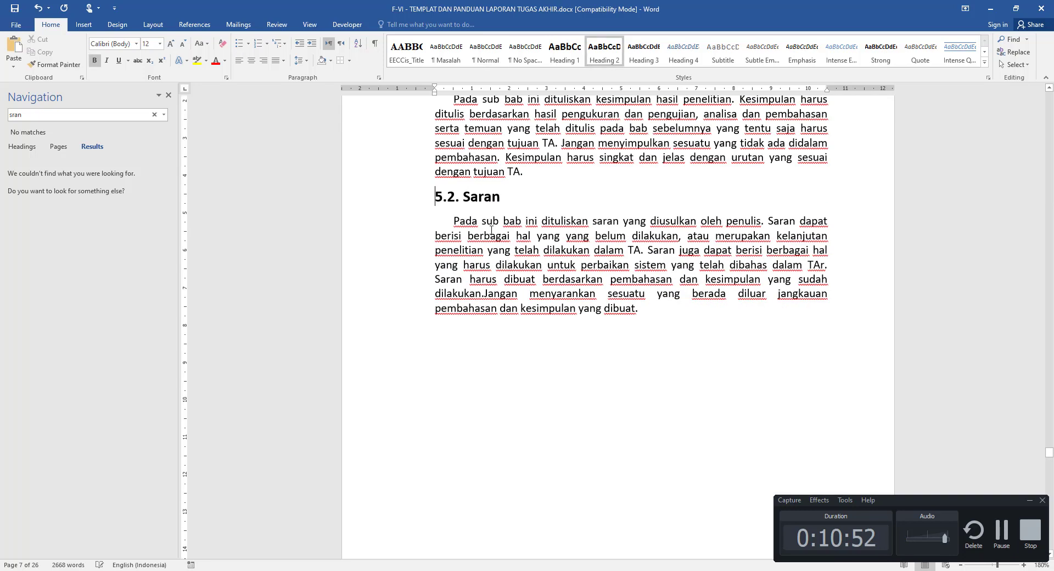
Step: Insert blank lines after the 5.1 Kesimpulan paragraph until the "5.2. Saran" heading moves to the next page
left_click(512, 336)
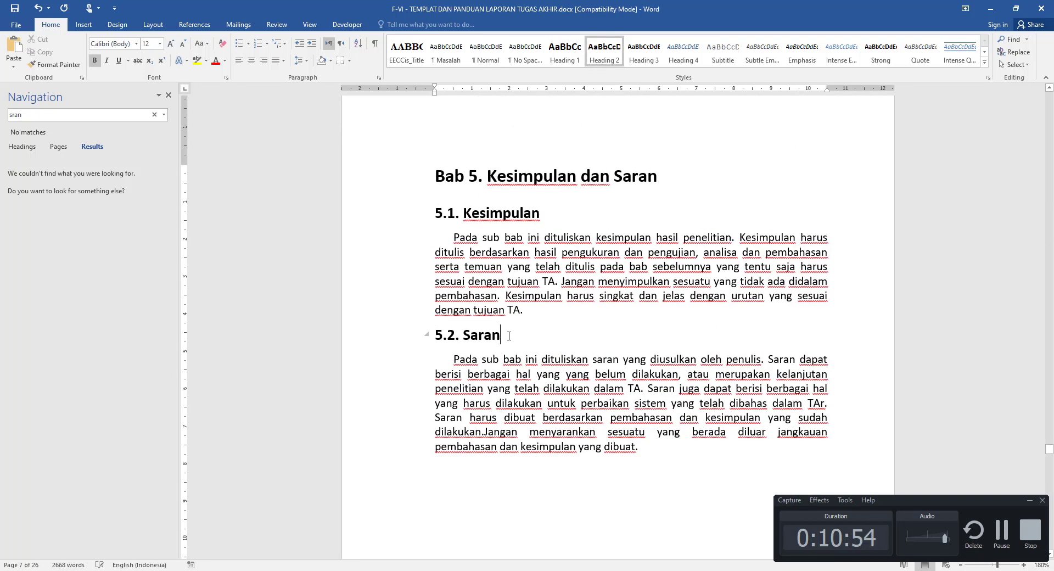
left_click(546, 315)
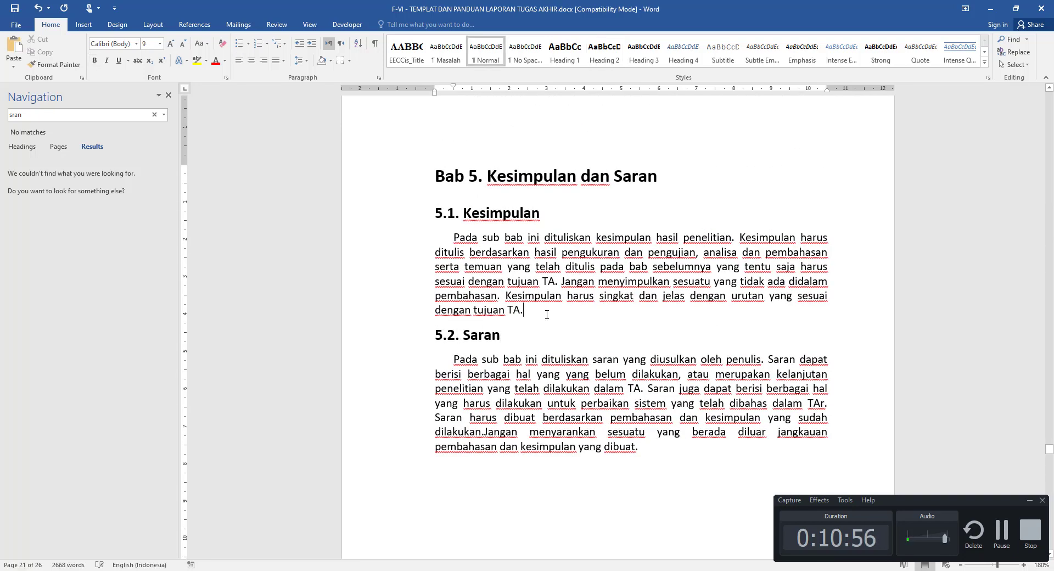
key("Return")
key("Return")
key("Return")
key("Return")
key("Return")
key("Return")
key("Return")
key("Return")
key("Return")
key("Return")
key("Return")
key("Return")
key("Return")
key("Return")
key("Return")
key("Return")
key("Return")
key("Return")
key("Return")
key("Return")
key("Return")
key("Return")
key("Return")
key("Return")
key("Return")
key("Return")
key("Return")
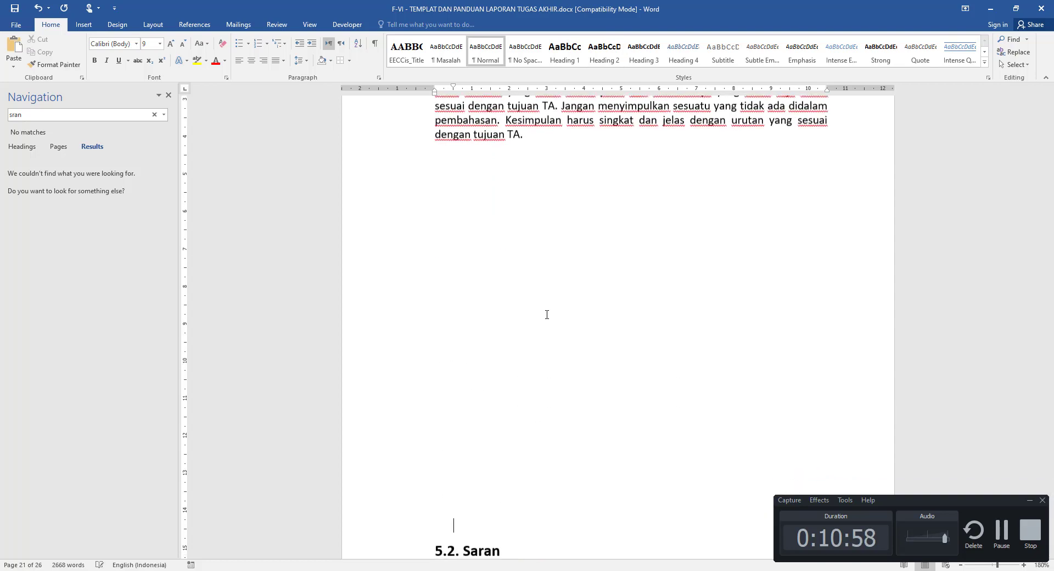
key("Return")
key("Return")
key("Return")
key("Return")
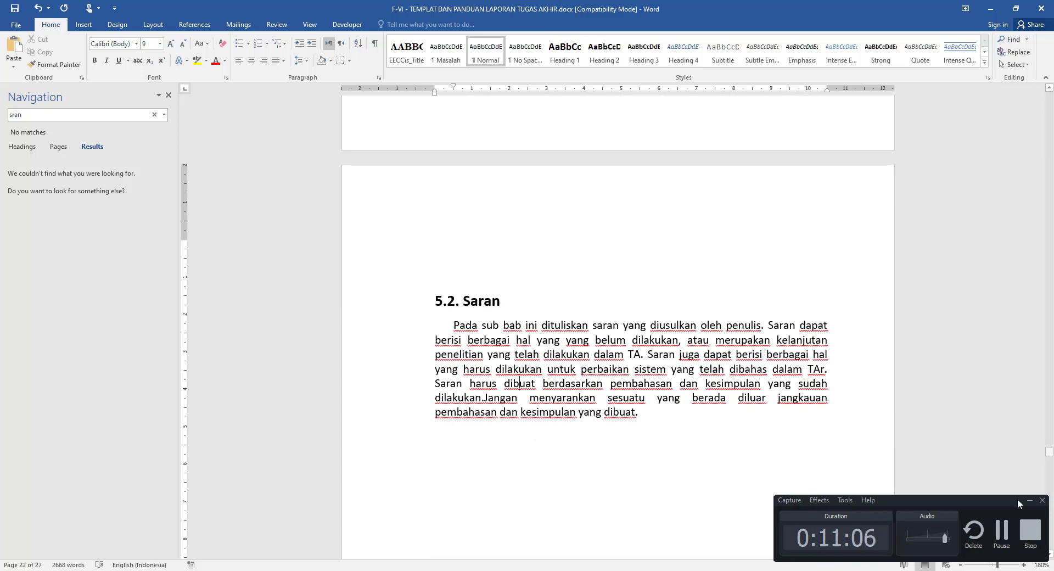
Step: Update the entire Daftar Isi table so it reflects the new page position of "5.2. Saran"
left_click(1029, 500)
scroll(716, 398, "down", 5)
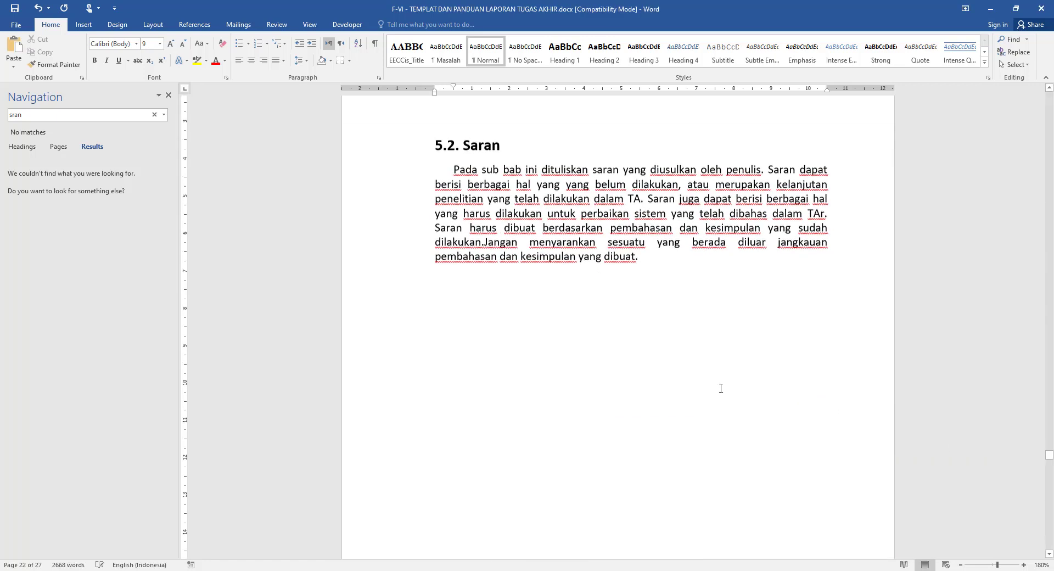
scroll(721, 389, "down", 7)
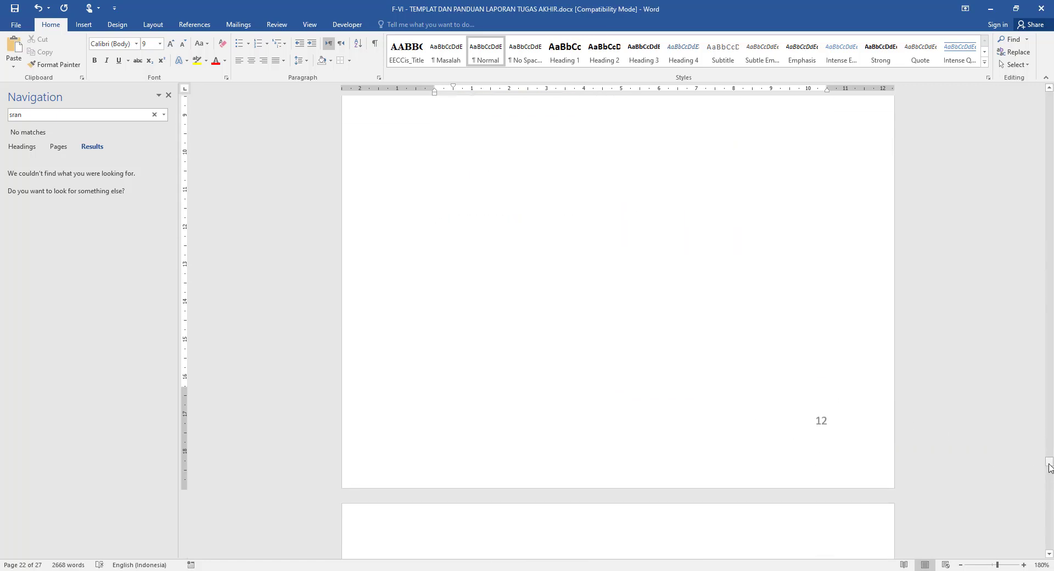
mouse_move(1048, 466)
left_mouse_down()
mouse_move(1028, 102)
mouse_move(1047, 216)
mouse_move(1015, 220)
left_mouse_up()
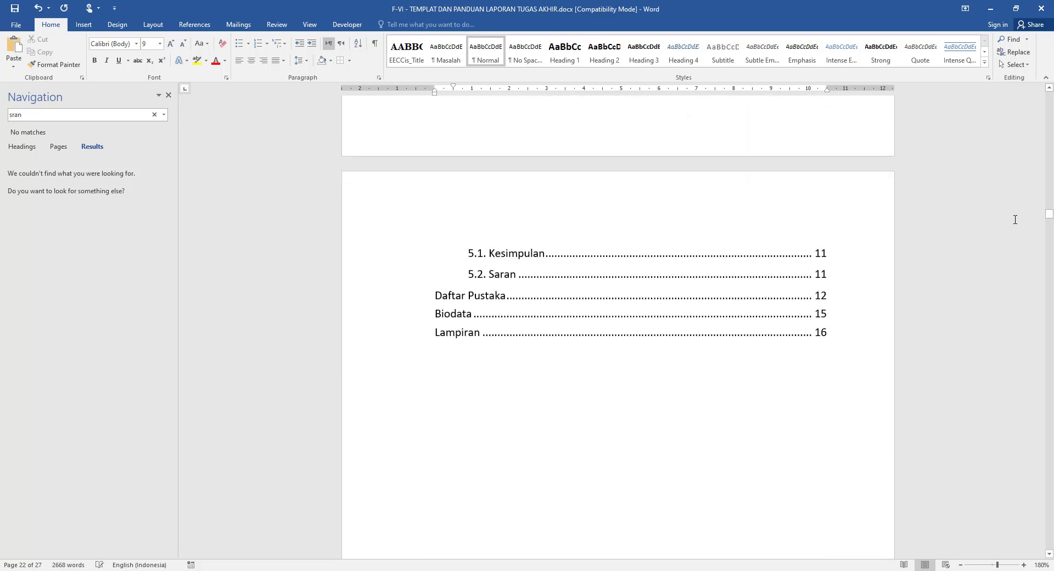
left_click(676, 269)
right_click(775, 277)
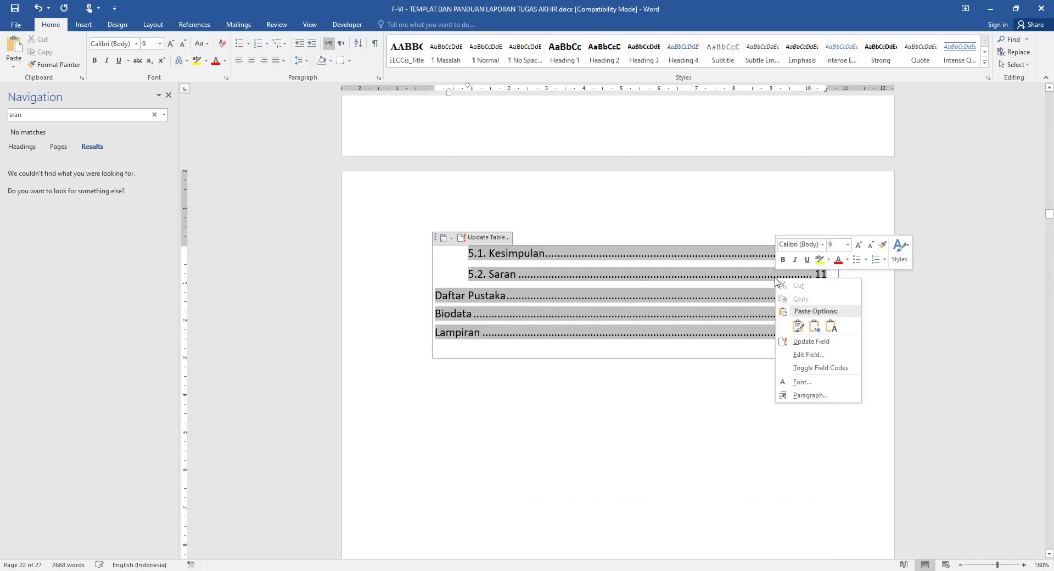
left_click(813, 341)
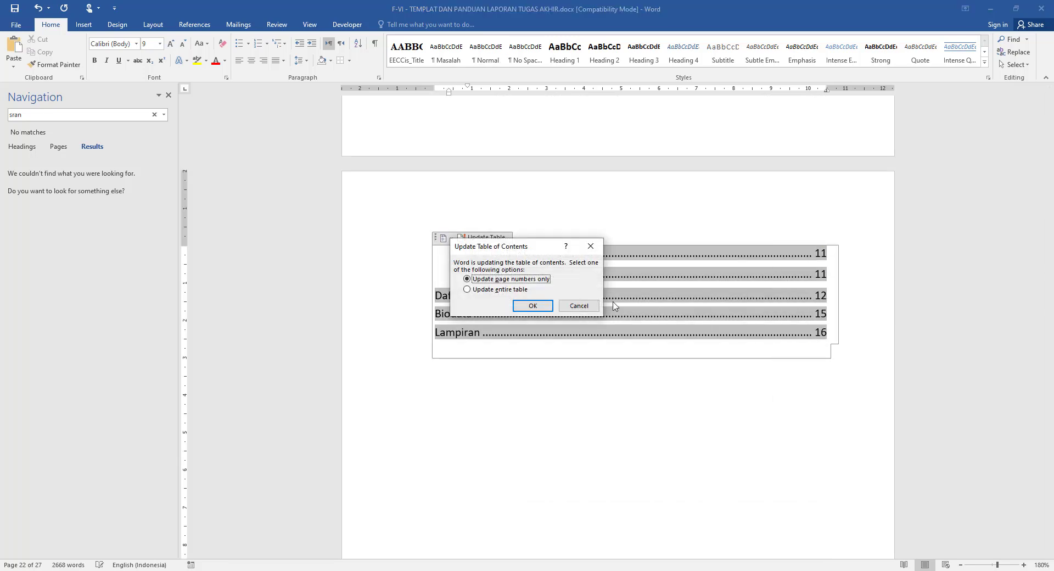
left_click(518, 293)
left_click(533, 305)
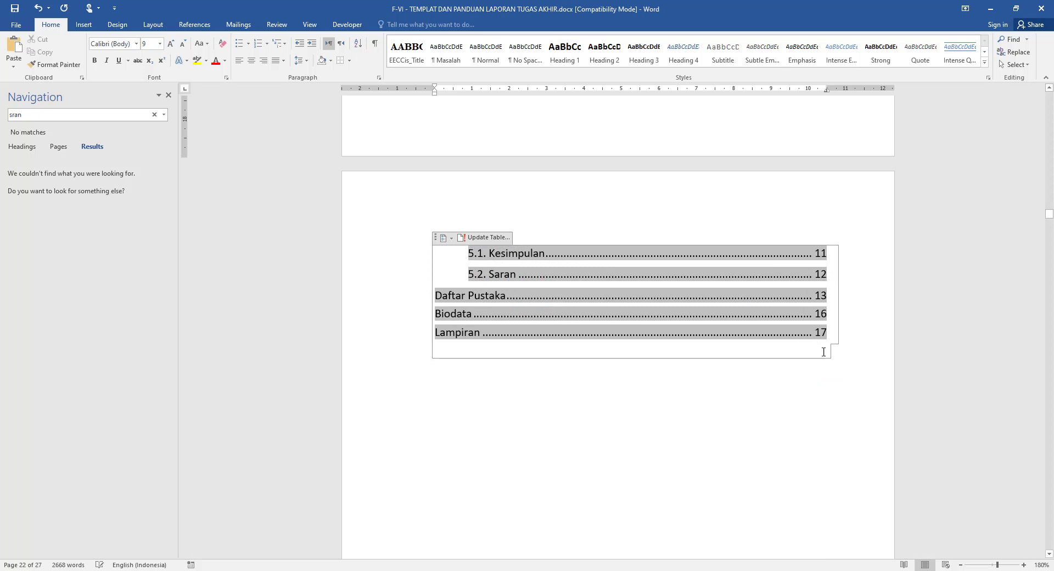
left_click(819, 375)
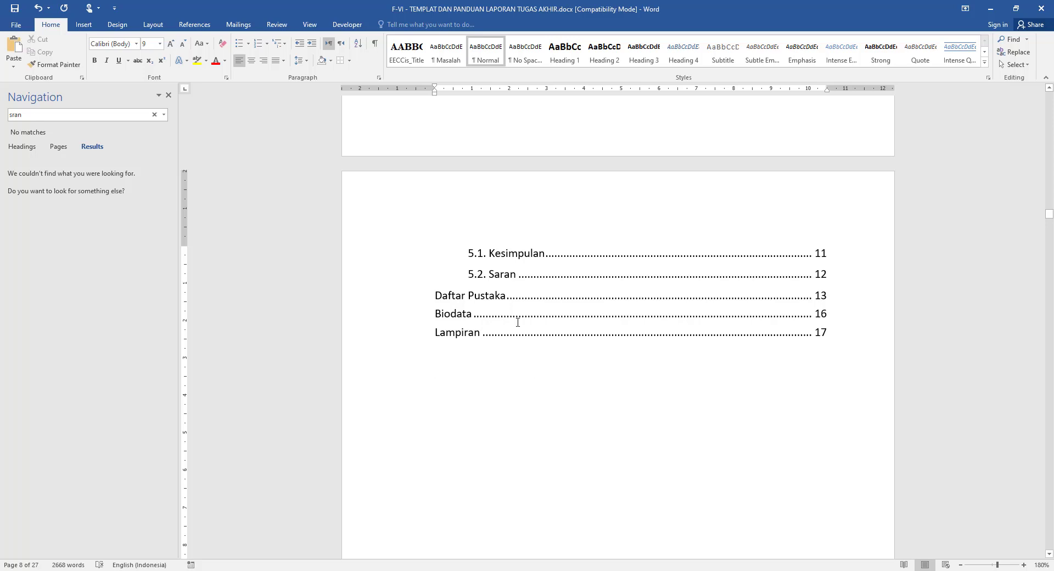
Step: Reset the Navigation pane by closing and reopening it, and show the document's headings in it
left_click(283, 24)
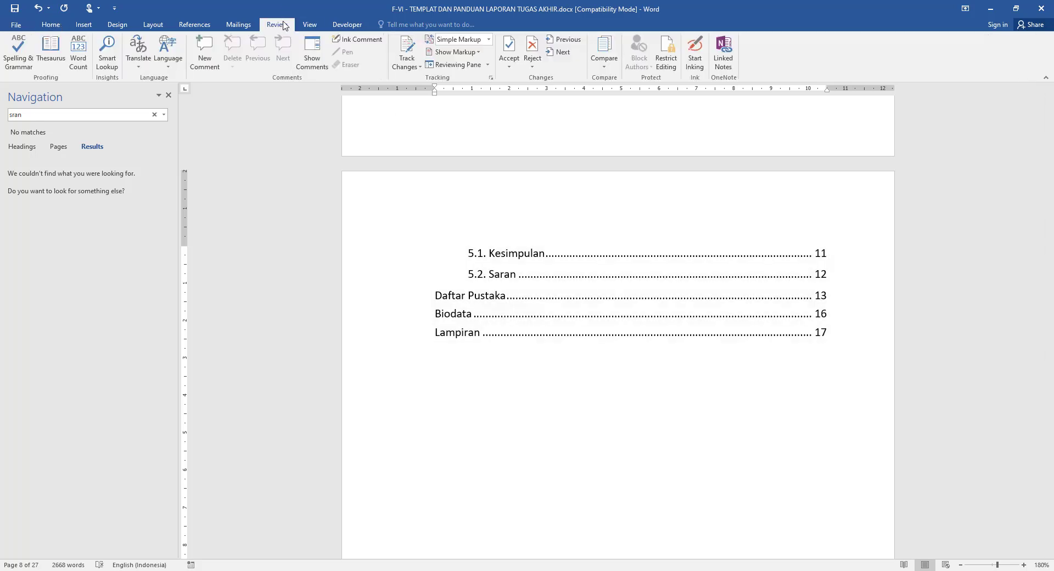
left_click(306, 27)
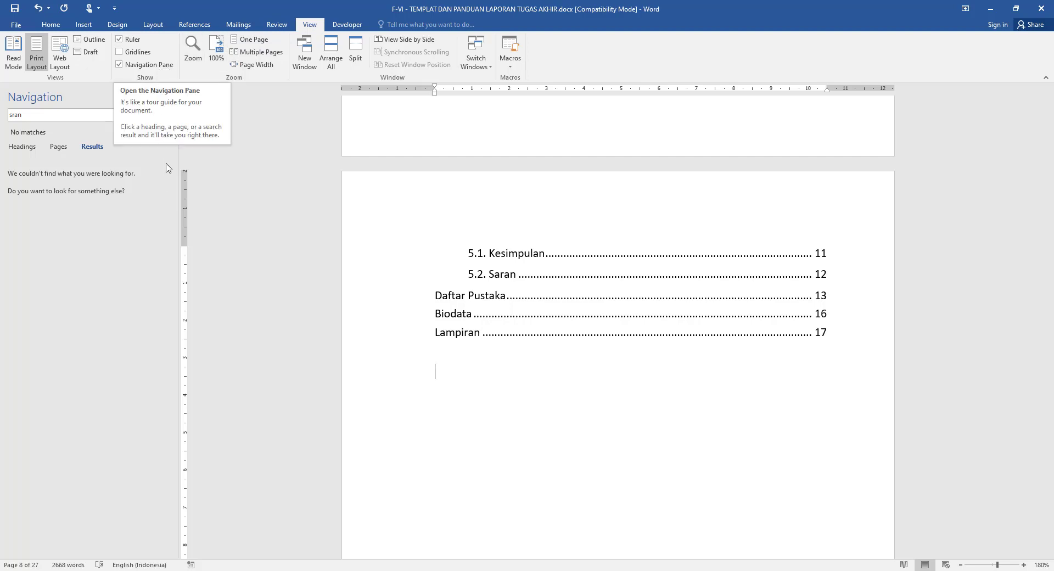
left_click(170, 96)
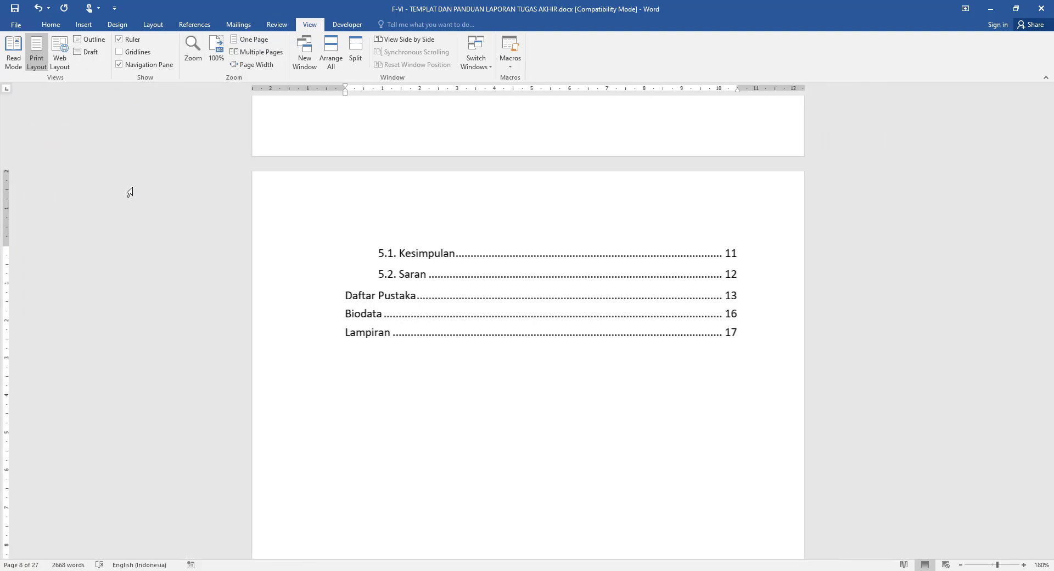
left_click(155, 66)
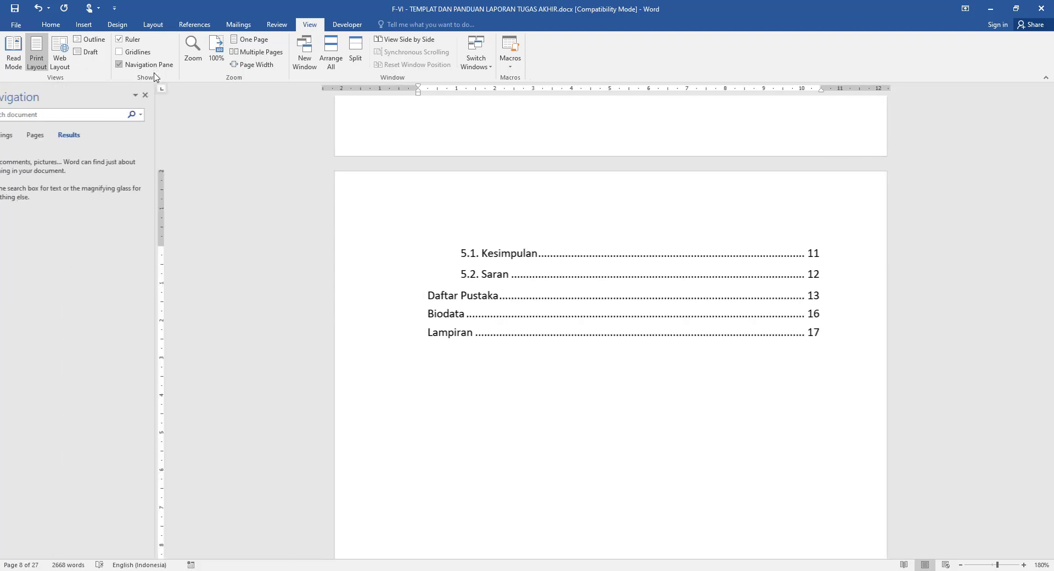
left_click(26, 137)
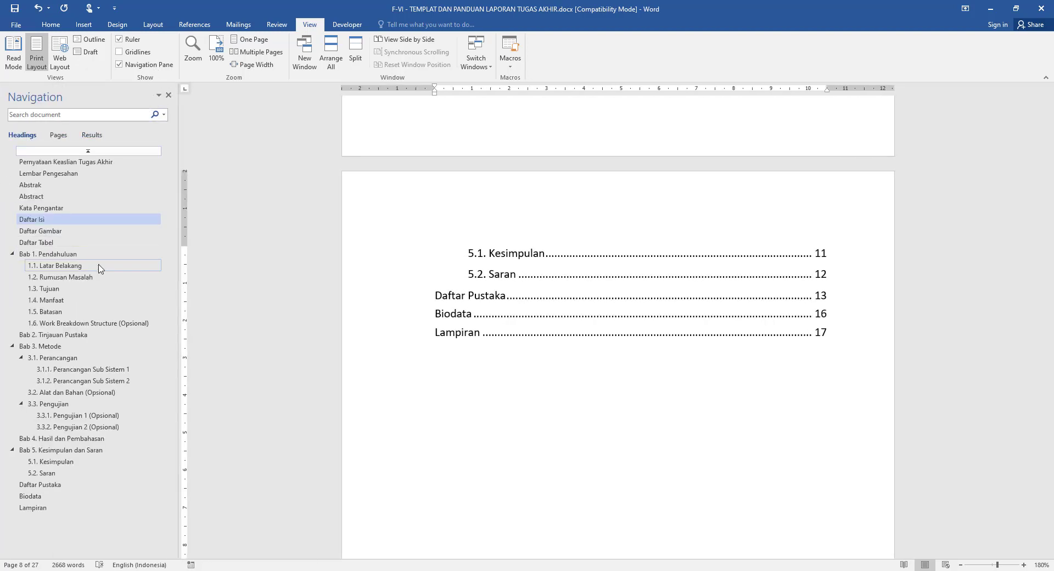
Step: Jump through the document's headings from Bab 1 and Bab 2 to sections 1.1 through 1.6, checking each location
left_click(45, 254)
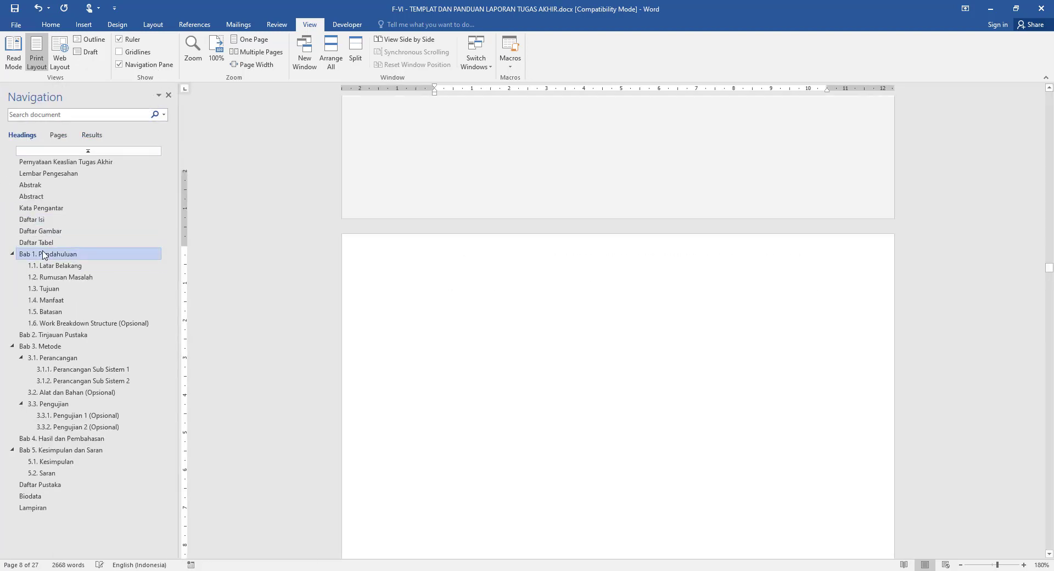
left_click(45, 336)
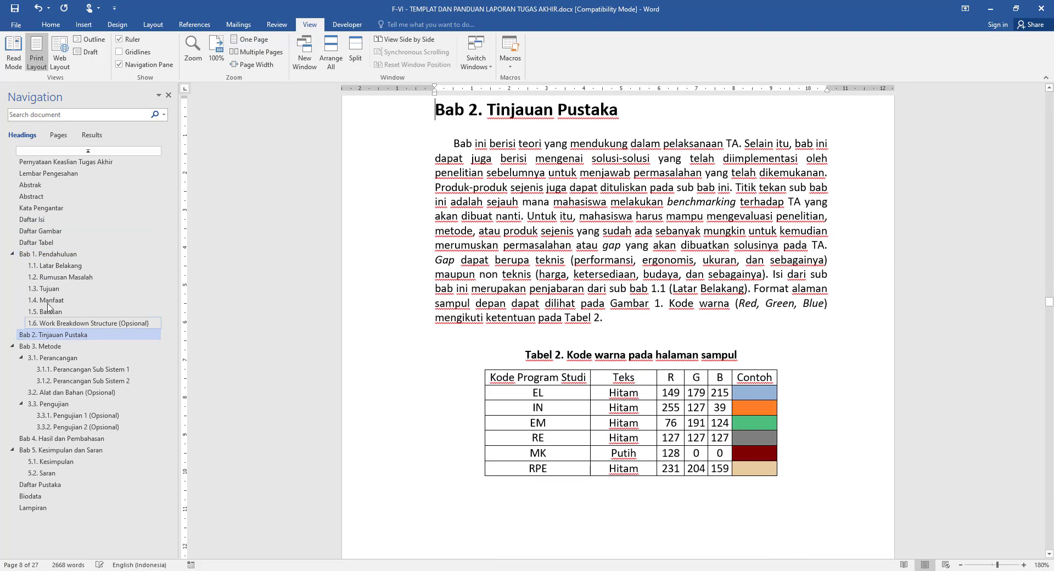
left_click(55, 266)
left_click(54, 277)
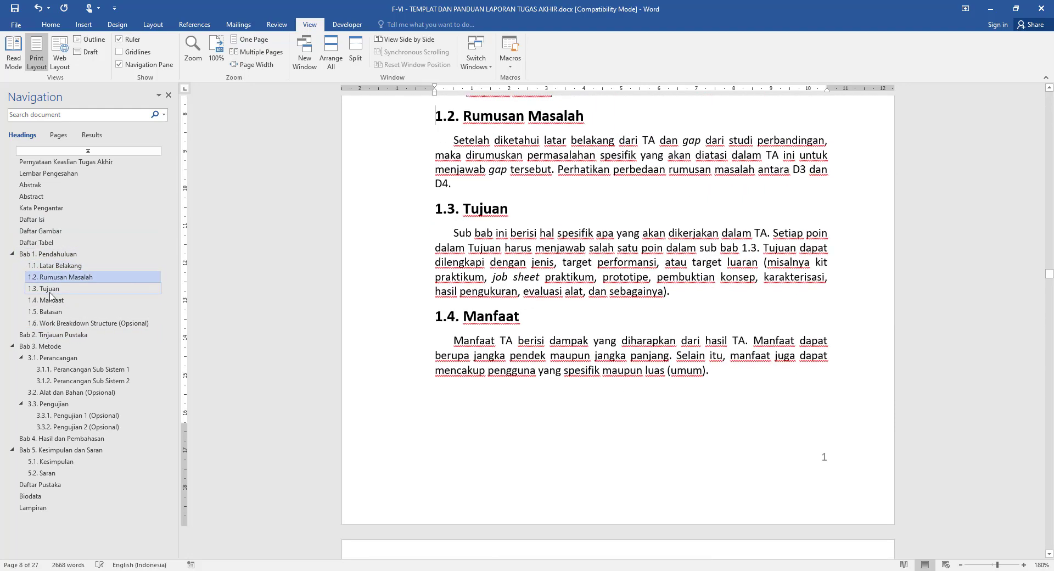
left_click(48, 288)
left_click(47, 300)
left_click(47, 311)
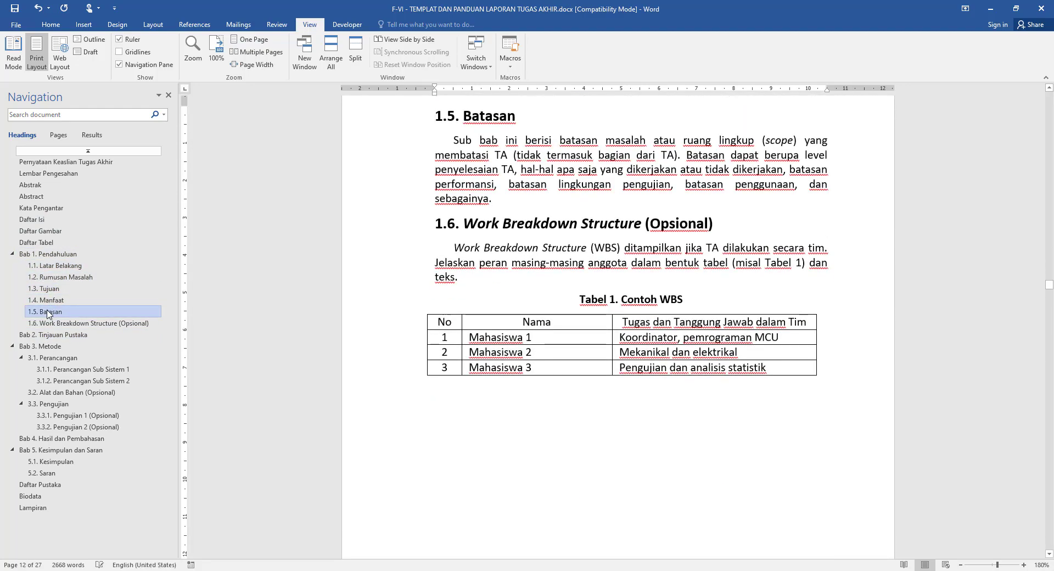
left_click(50, 324)
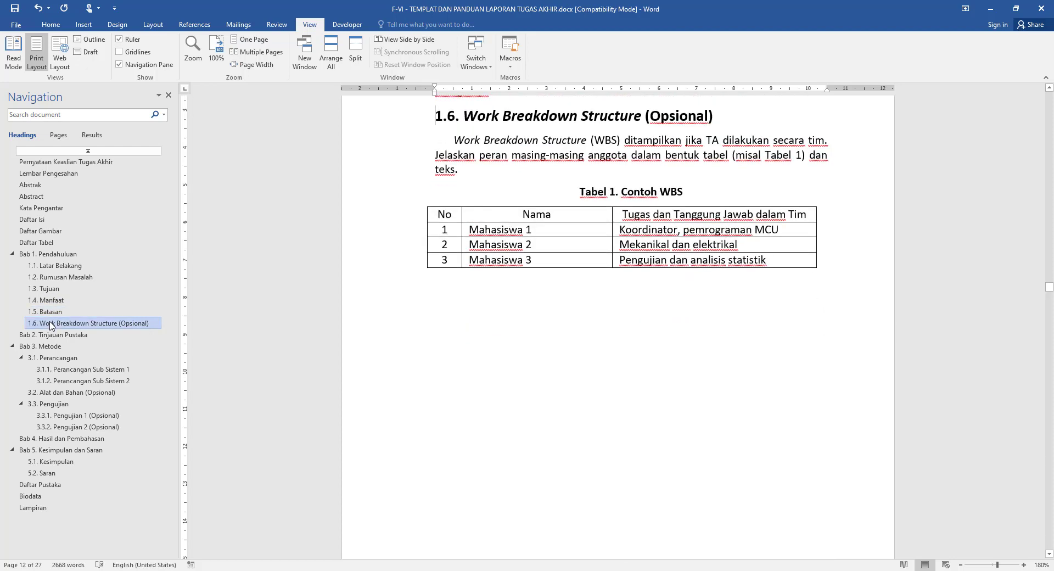
Step: Jump through the Bab 3 subsections and Bab 5 headings, ending at the "5.2. Saran" section
left_click(77, 381)
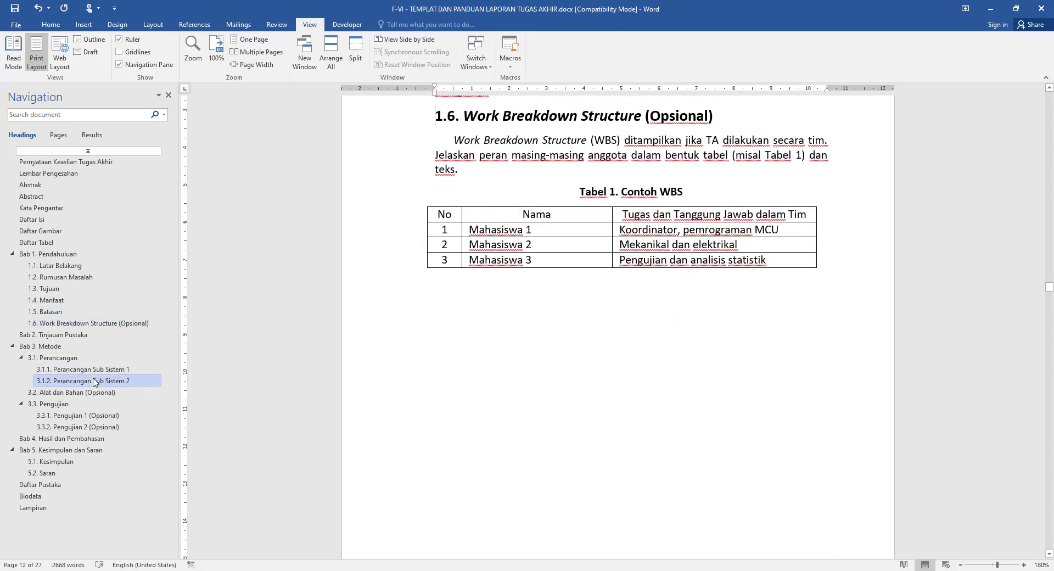
left_click(92, 393)
left_click(85, 415)
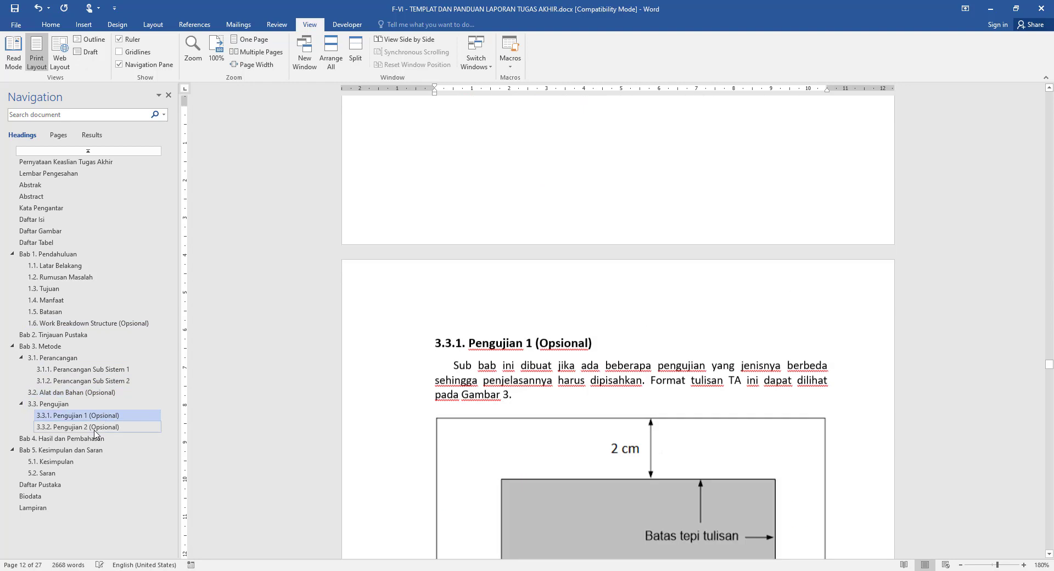
left_click(85, 427)
left_click(84, 450)
left_click(60, 461)
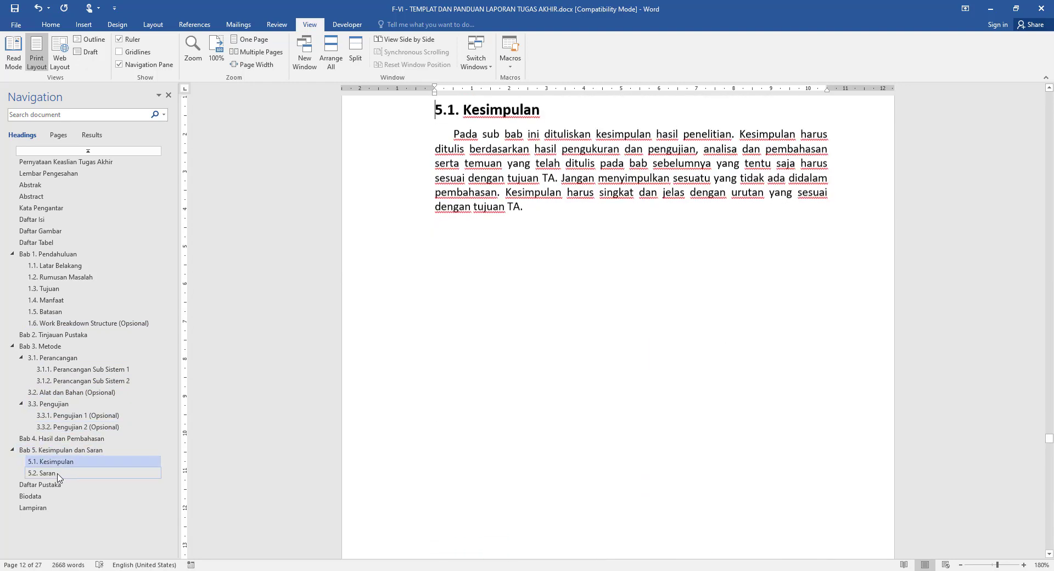
left_click(55, 473)
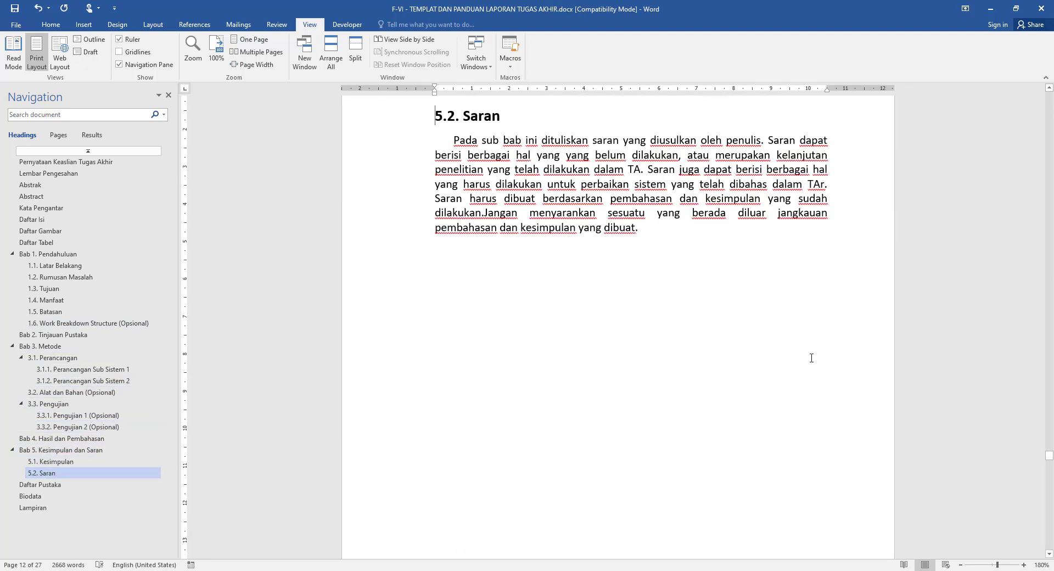
left_click(717, 336)
Step: Go to "1.4. Manfaat" and Daftar Isi by heading, and follow the "Bab 2. Tinjauan Pustaka" table of contents entry
left_click(55, 300)
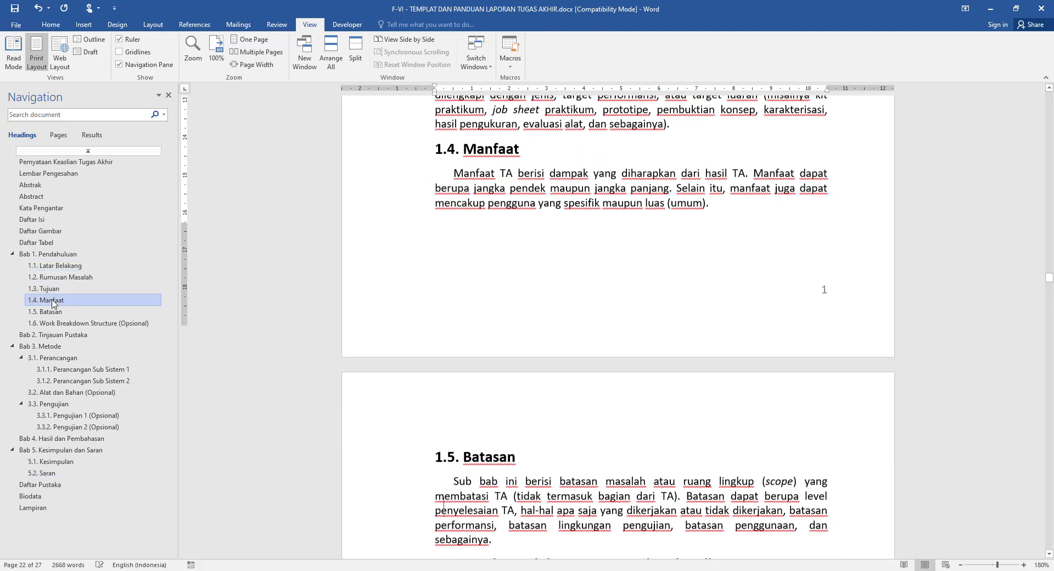
left_click(42, 222)
left_click(561, 250)
scroll(561, 251, "down", 3)
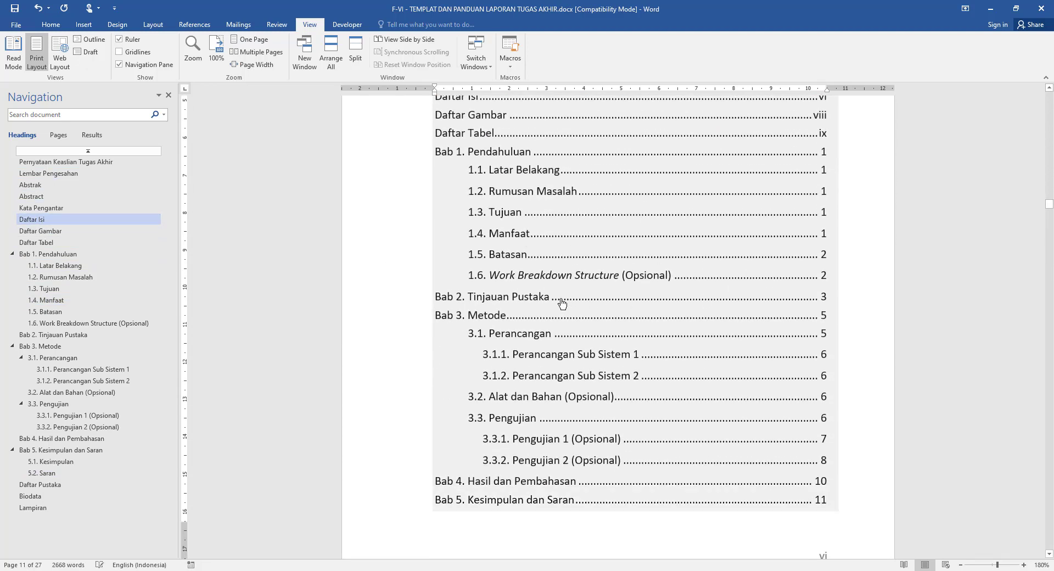
left_click(527, 299, "ctrl")
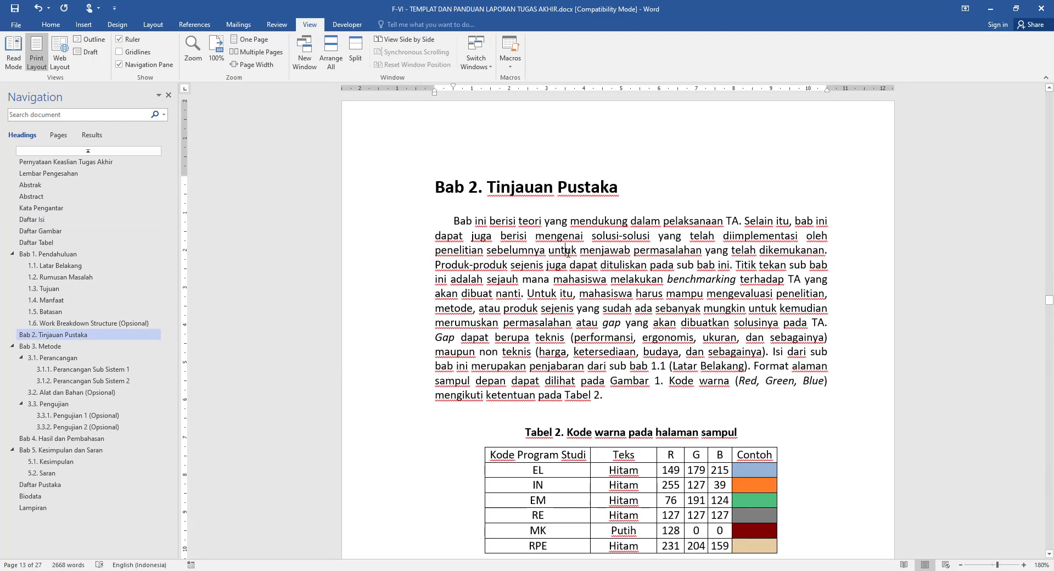
scroll(497, 169, "up", 1)
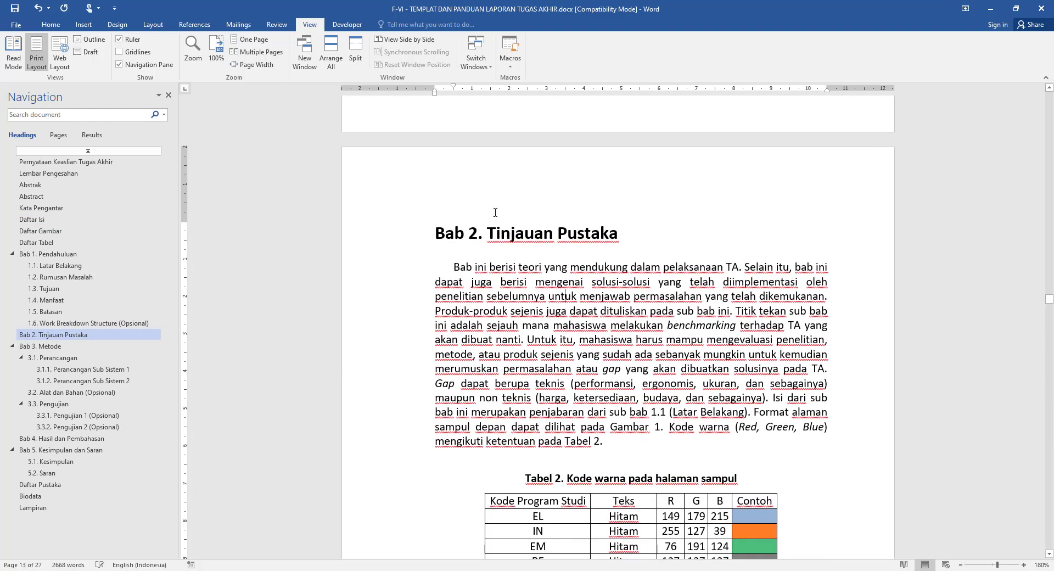
Step: Switch to Notepad to check the "Caption dan Cross Reference" item in the Pembahasan list, and return to Word
key("alt+Tab")
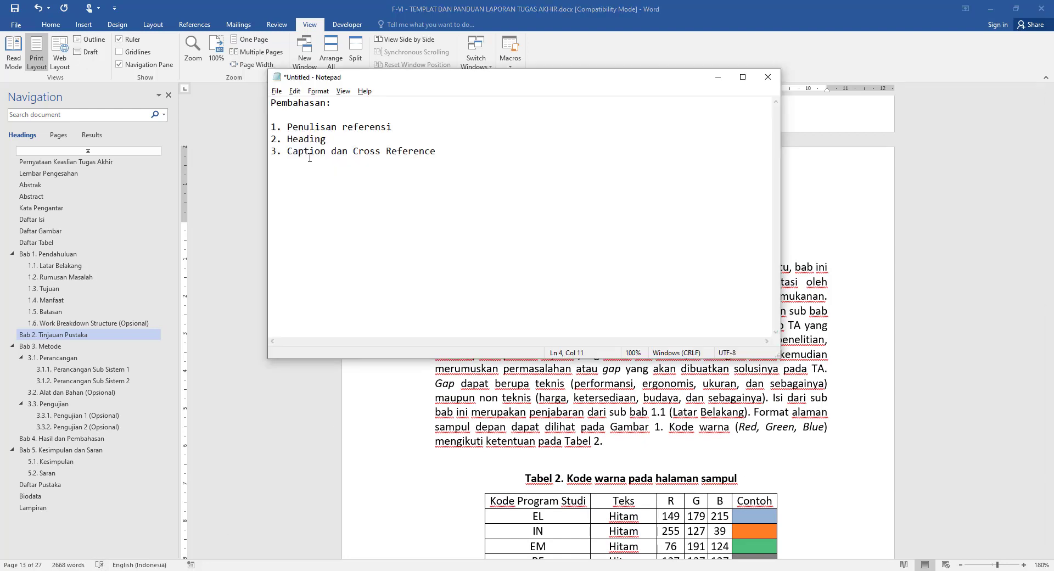
left_click(360, 153)
left_click(569, 10)
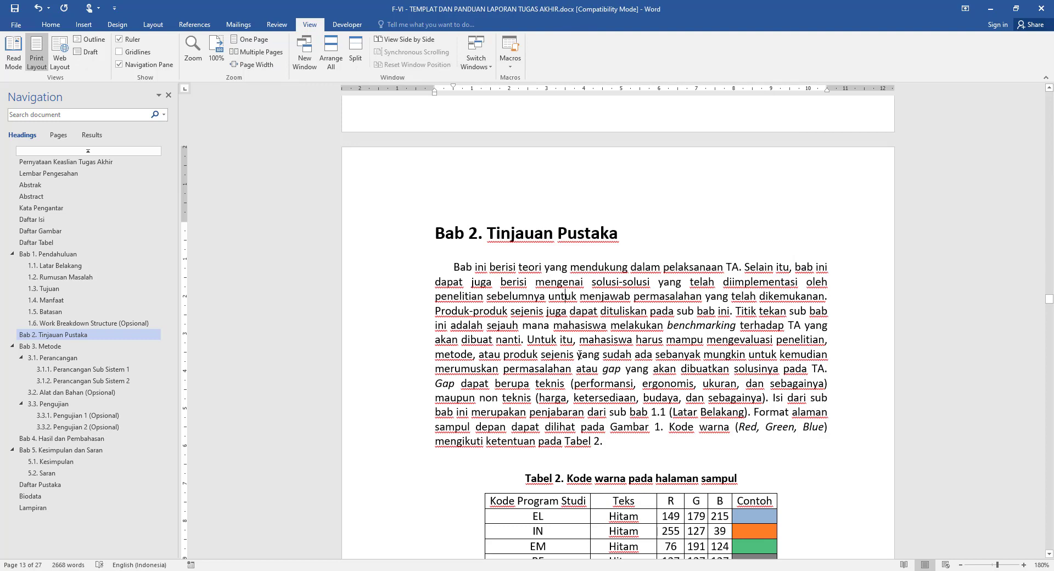
Step: Locate the "Tabel 1. Contoh WBS" caption in section 1.6 and examine its table
scroll(578, 355, "up", 15)
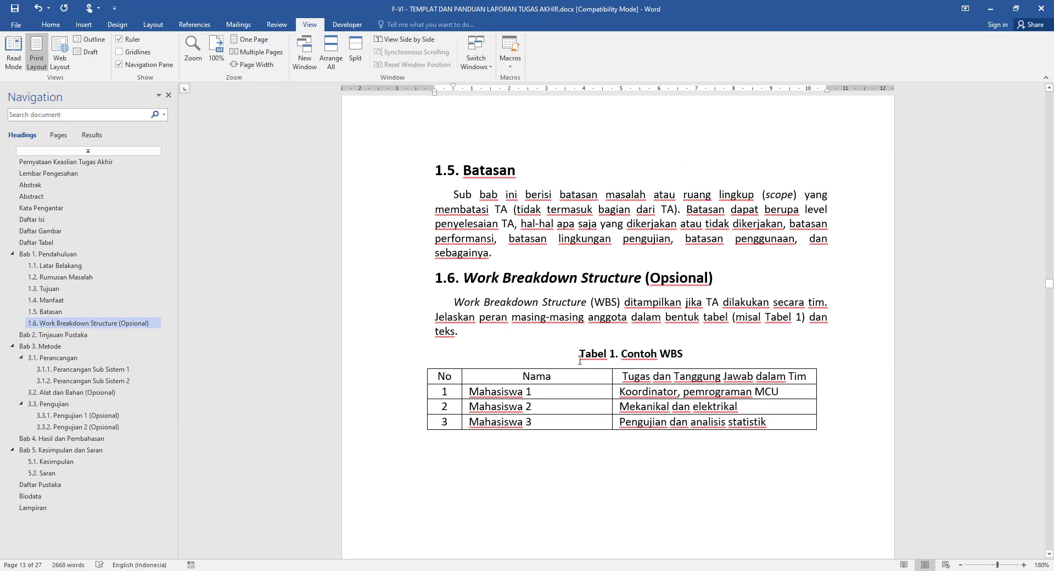
scroll(584, 361, "up", 8)
scroll(583, 361, "down", 9)
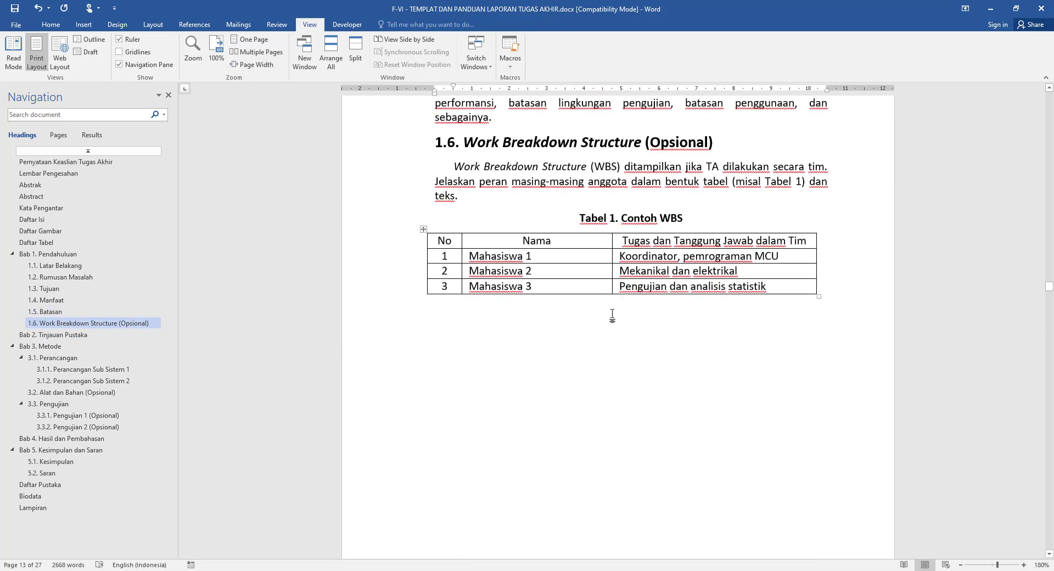
left_click(605, 215)
left_click(634, 214)
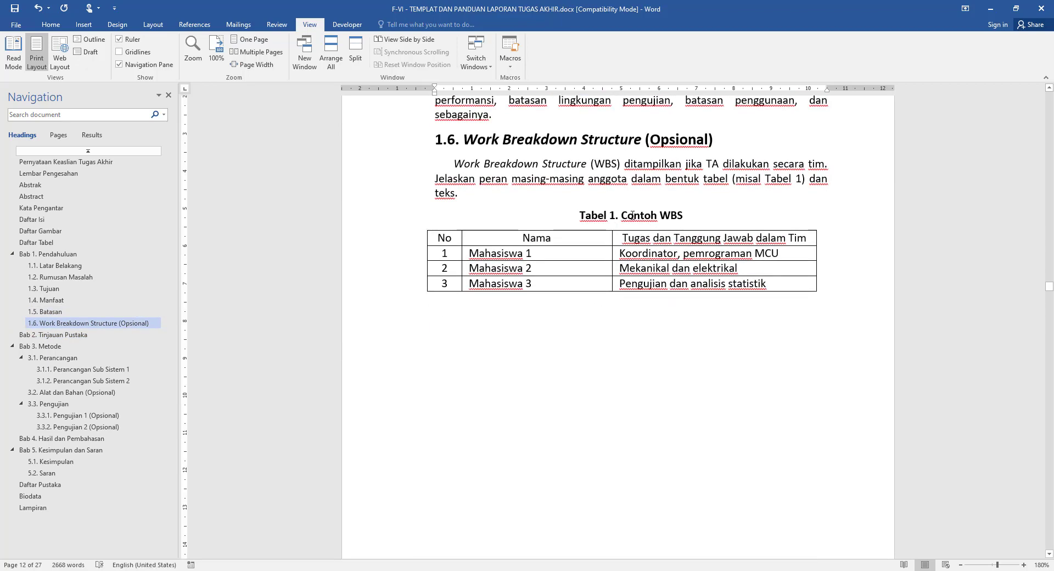
scroll(631, 327, "down", 5)
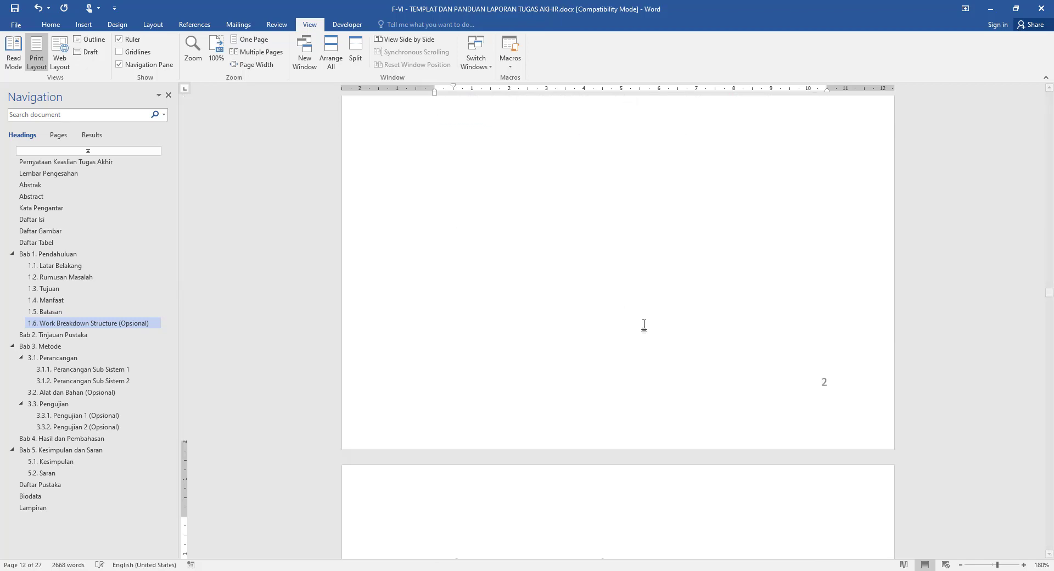
scroll(636, 307, "up", 5)
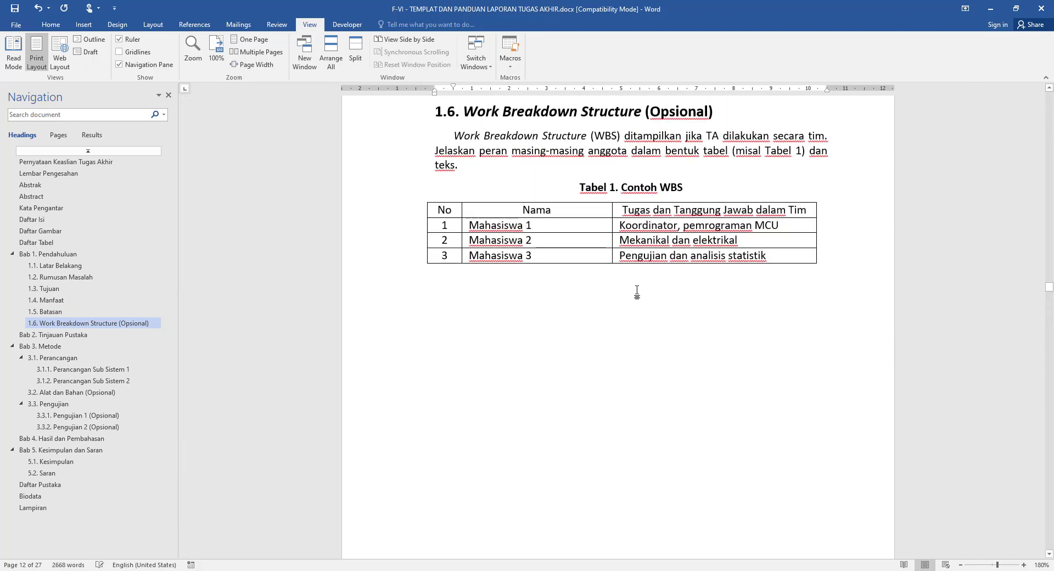
Step: Undo the last edit and insert three blank lines between the section 1.6 paragraph and the "Tabel 1. Contoh WBS" caption
key("ctrl+z")
scroll(658, 290, "up", 3)
scroll(658, 289, "up", 3)
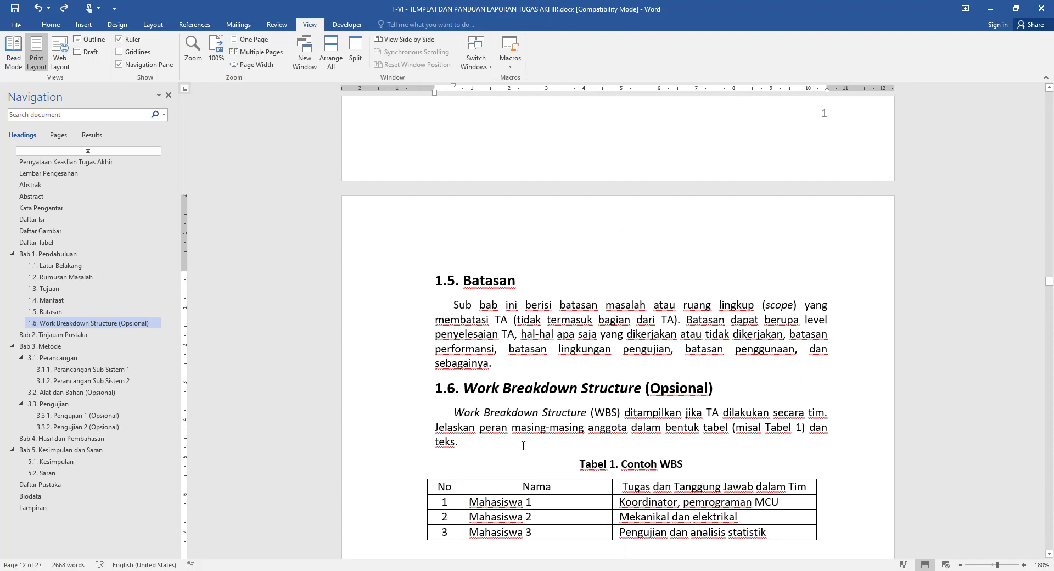
key("Return")
key("Return")
key("Return")
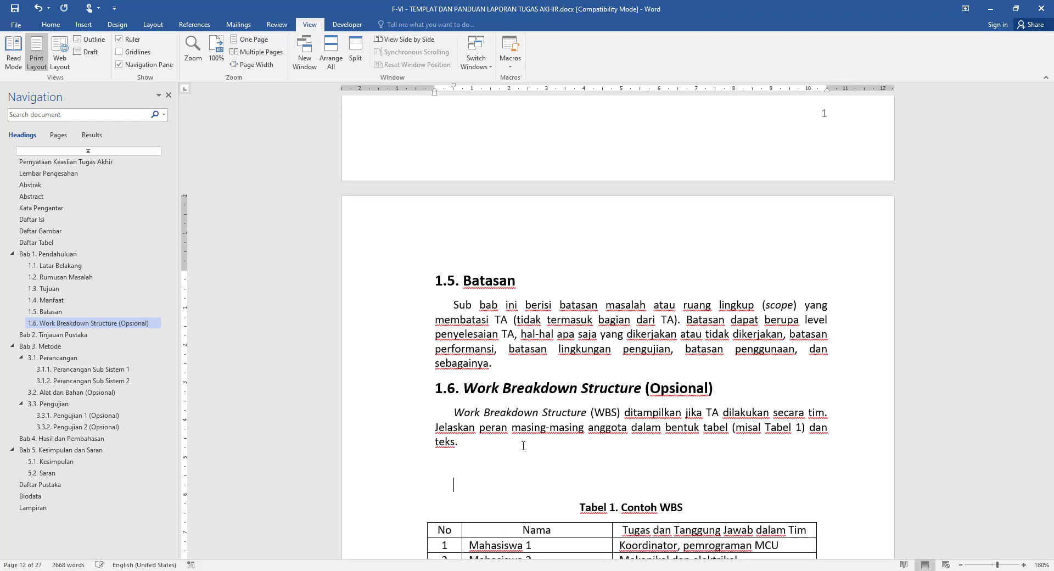
scroll(476, 372, "down", 3)
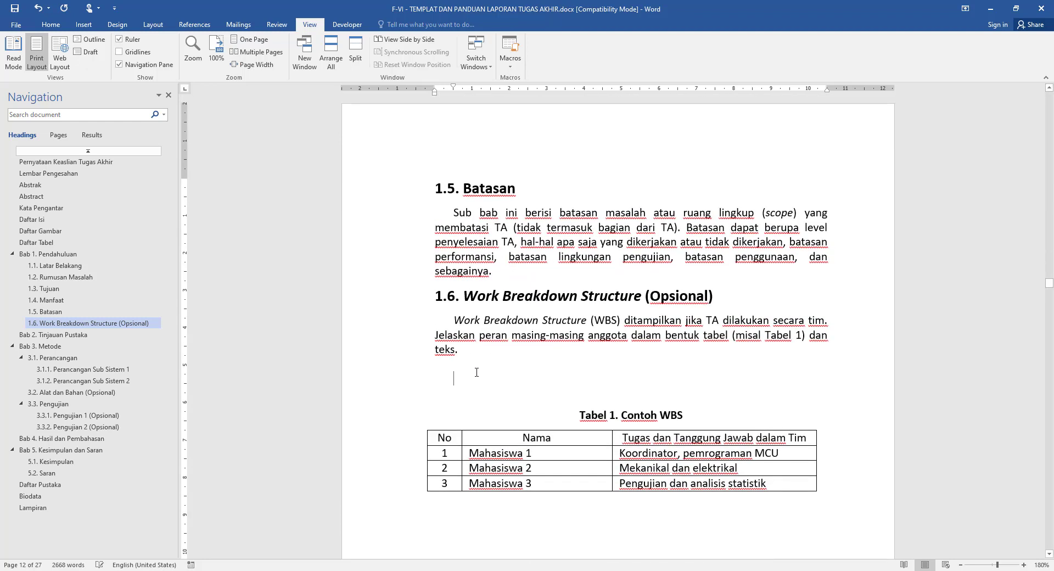
Step: Add one more blank line in section 1.6 and paste a copy of the Contoh WBS table above its caption
key("Return")
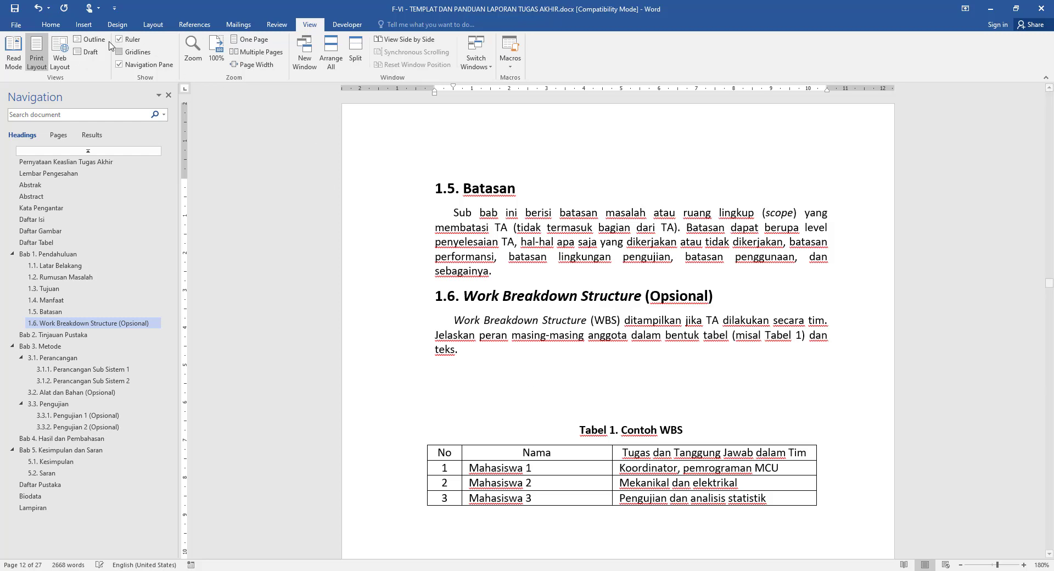
left_click(50, 24)
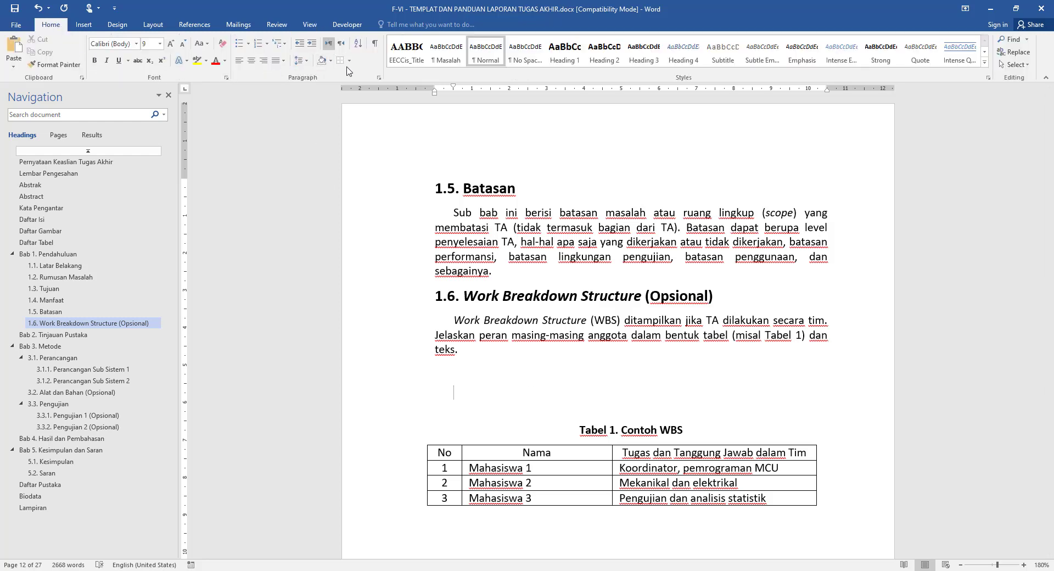
left_click(506, 451)
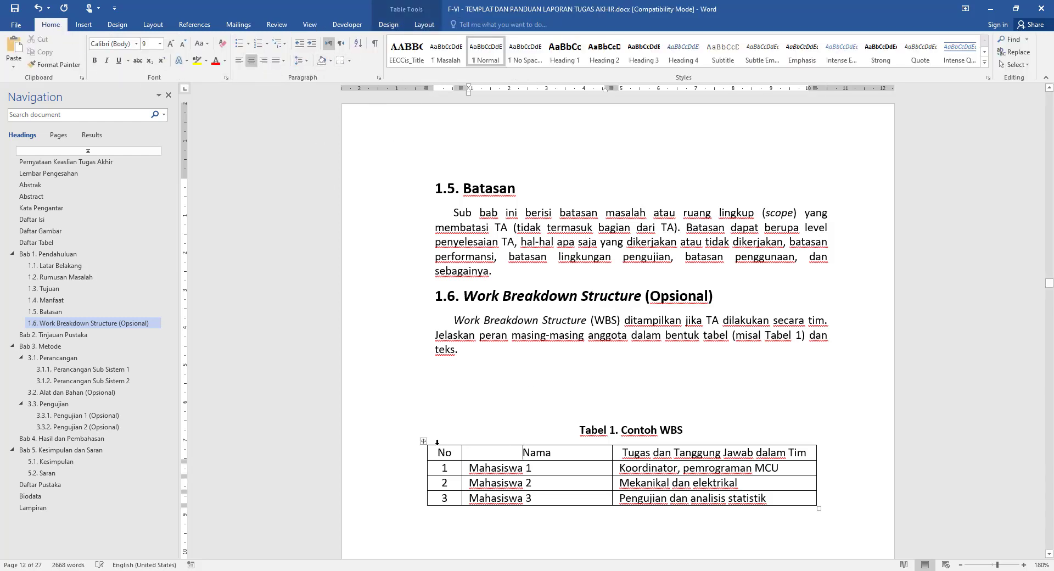
left_click(423, 442)
key("ctrl+c")
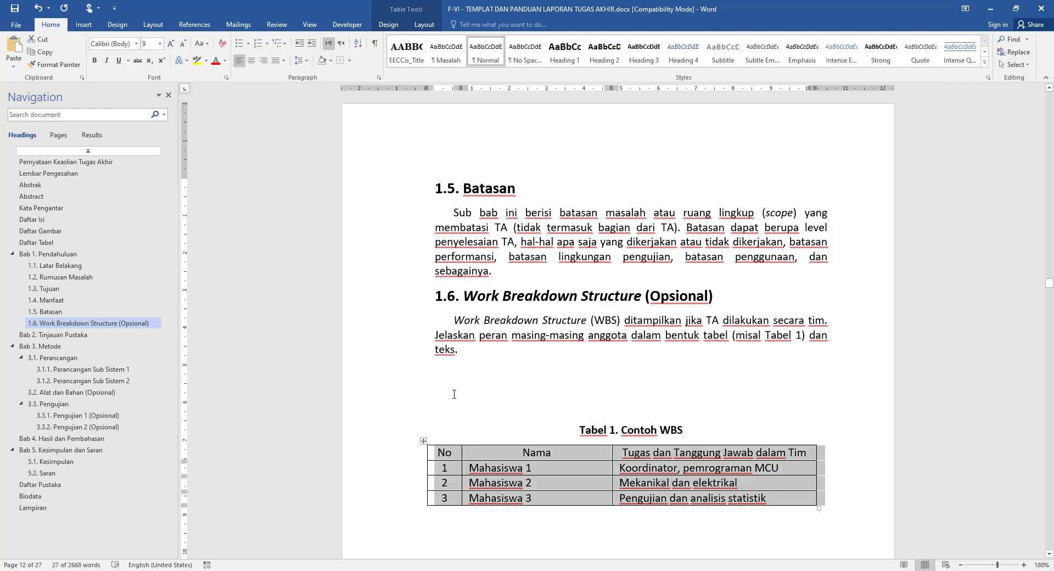
left_click(453, 393)
key("ctrl+v")
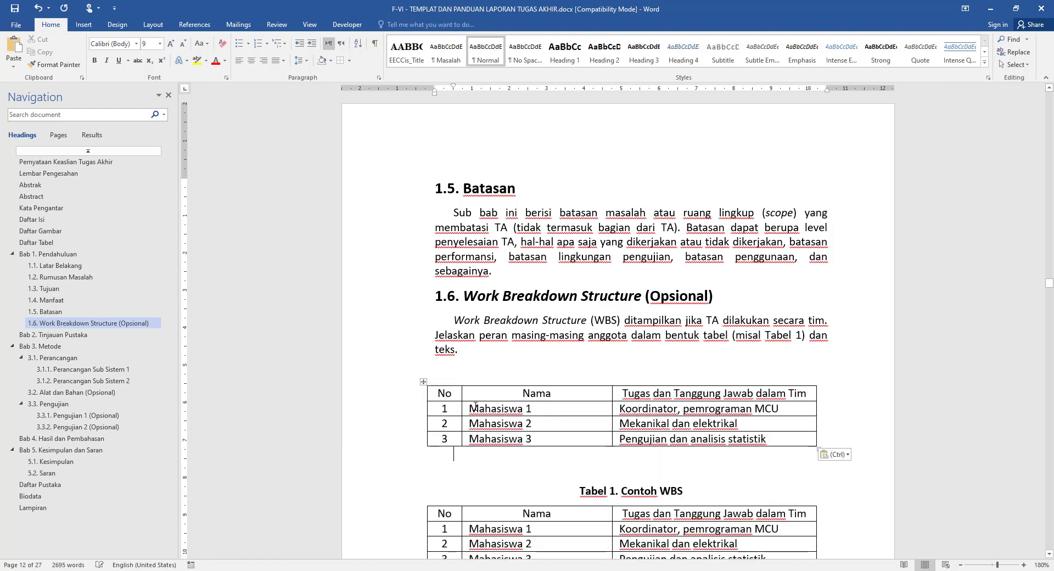
Step: Delete the entire Mahasiswa 2 and Mahasiswa 3 rows from the copied table
left_click_drag(442, 424, 698, 442)
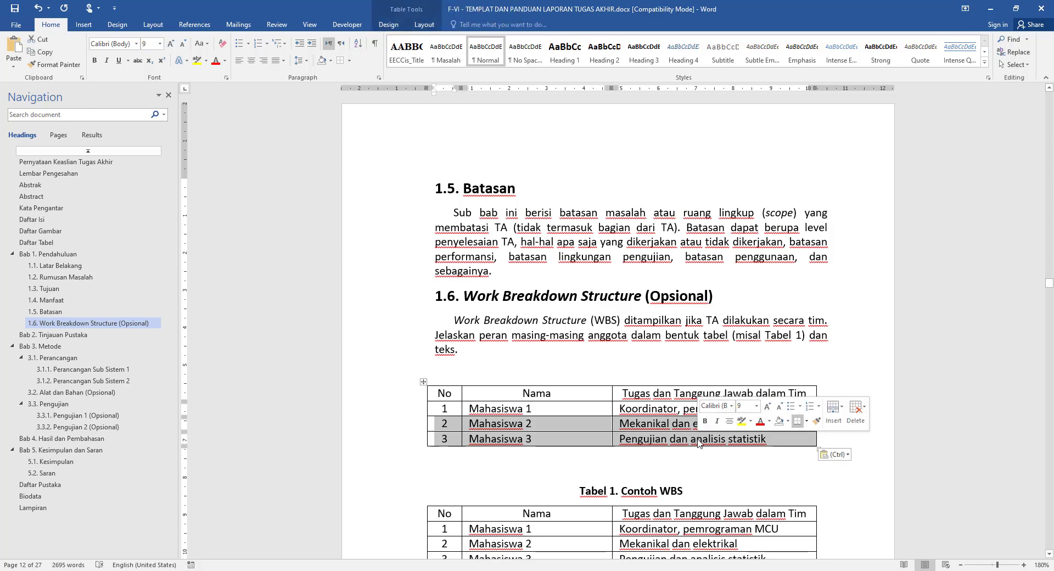
key("BackSpace")
left_click(538, 282)
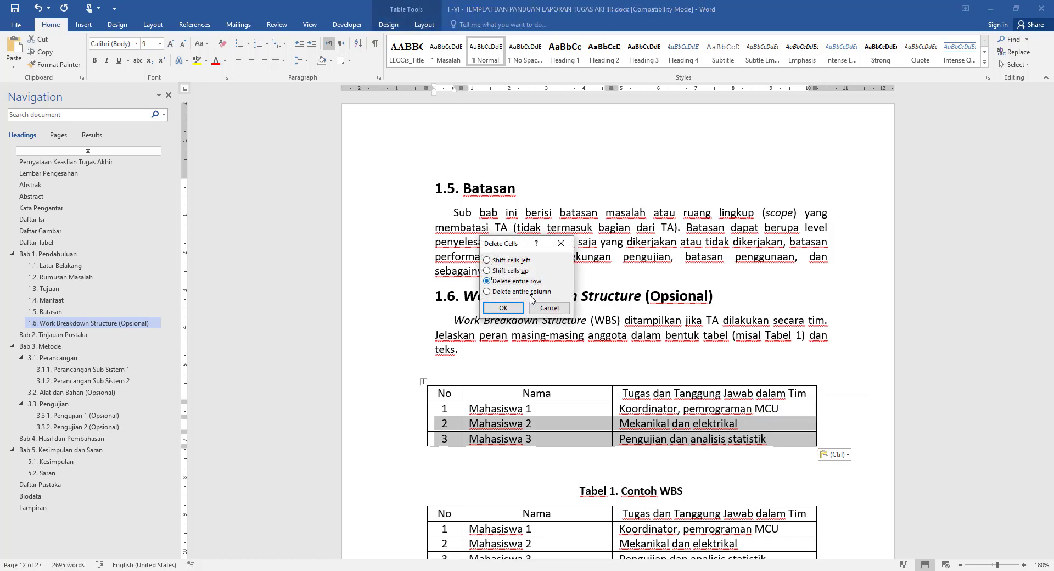
key("Return")
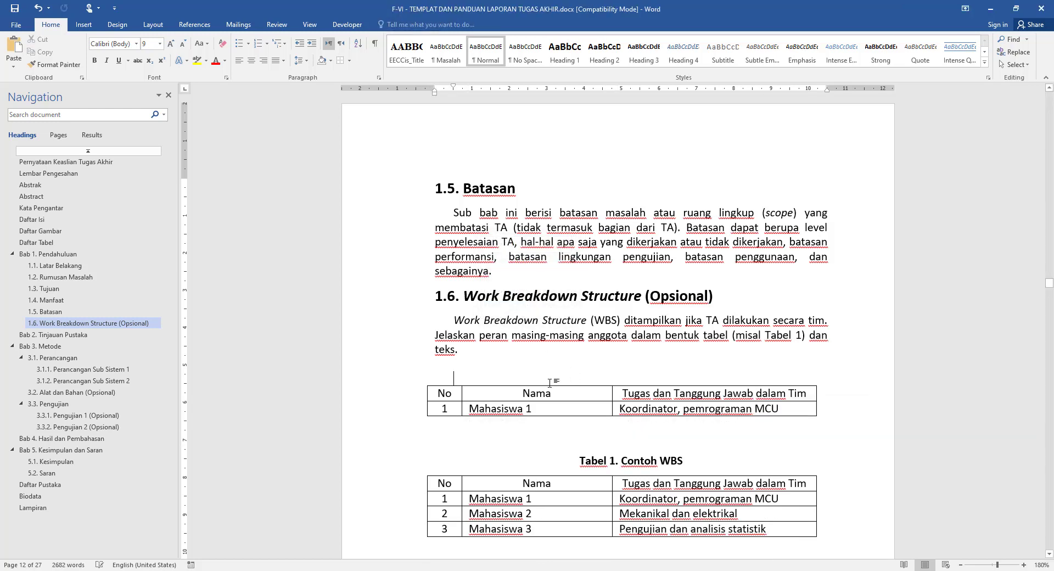
Step: Insert the caption "Tabel 1. Percobaan" above the copied table, using the label Tabel
right_click(425, 383)
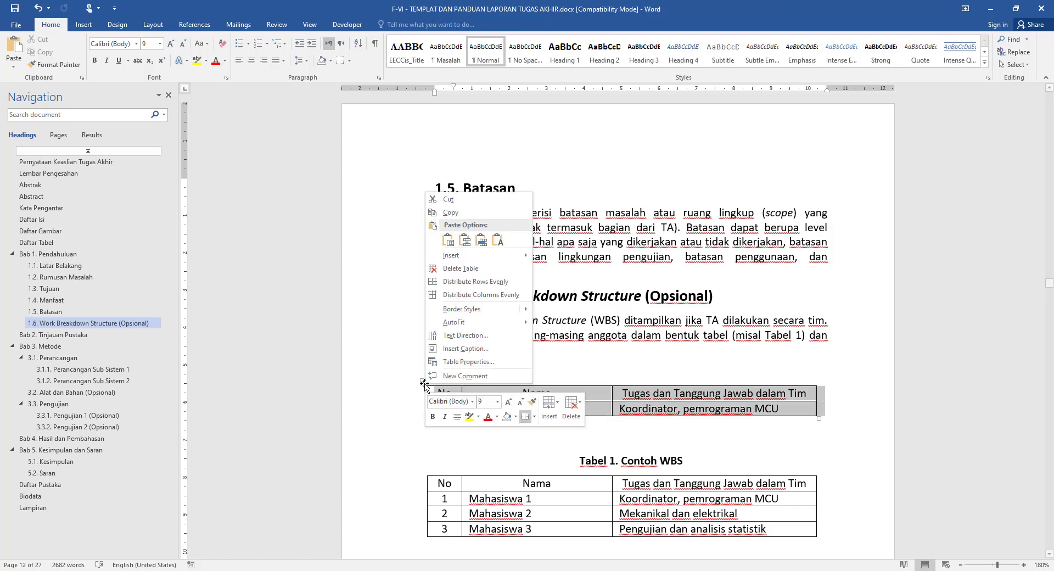
left_click(455, 352)
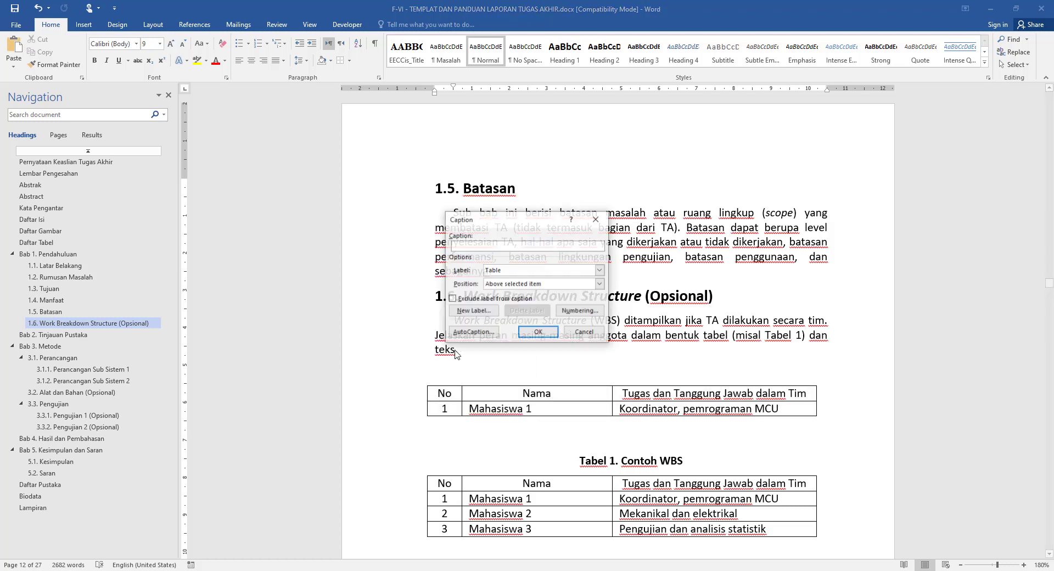
left_click(600, 270)
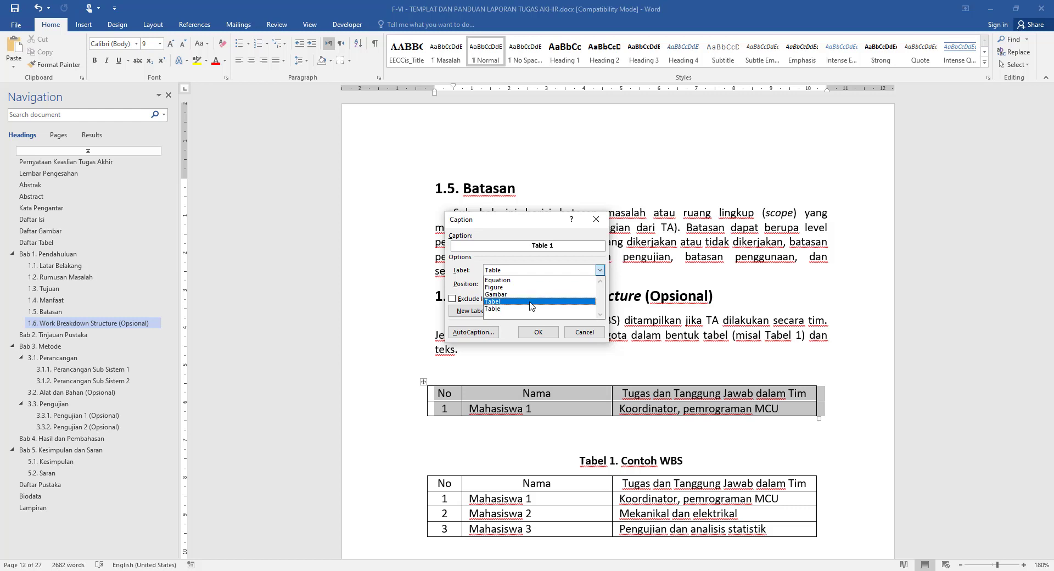
left_click(532, 302)
left_click(565, 247)
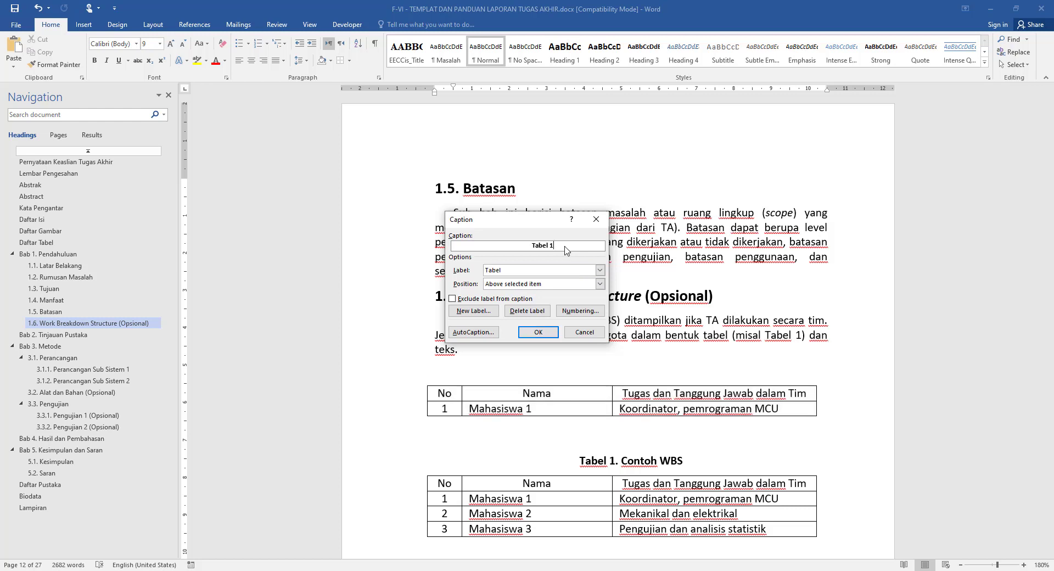
type(". Percobaan")
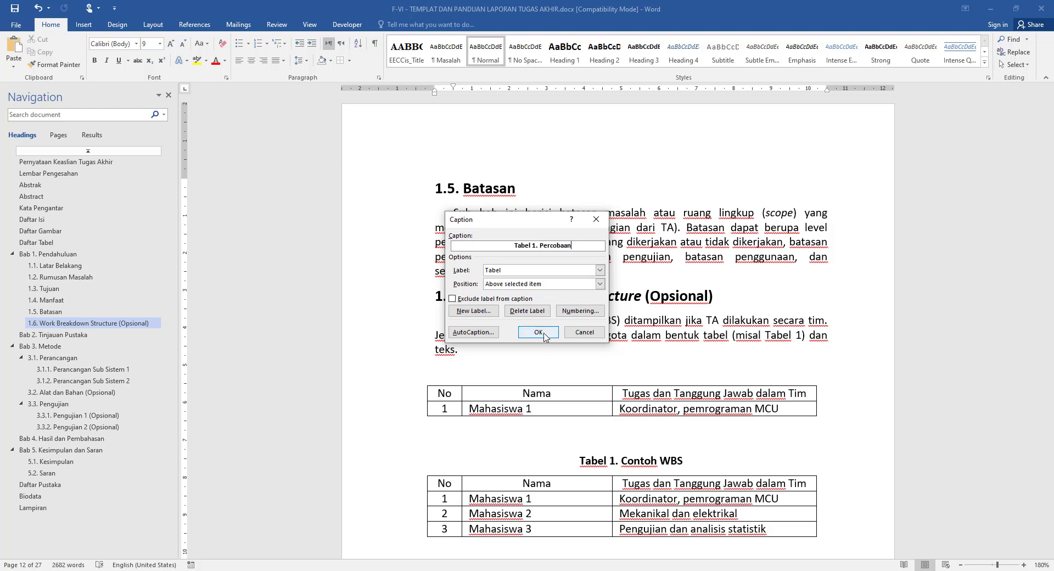
left_click(538, 332)
Step: Delete one blank line between the section 1.6 paragraph and the "Tabel 1. Percobaan" caption
scroll(580, 335, "down", 1)
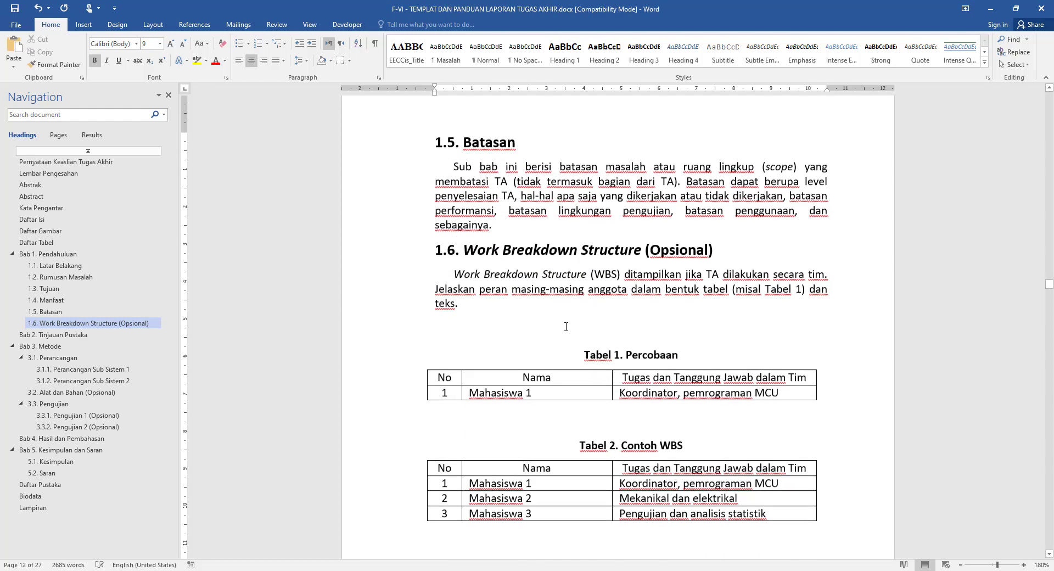
left_click(576, 326)
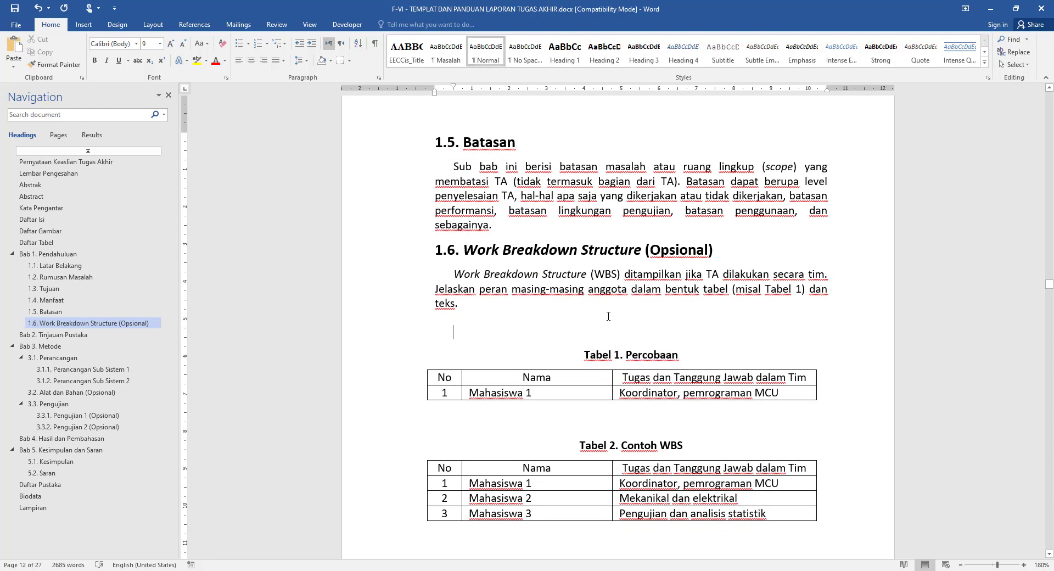
left_click(615, 445)
left_click(516, 324)
key("Delete")
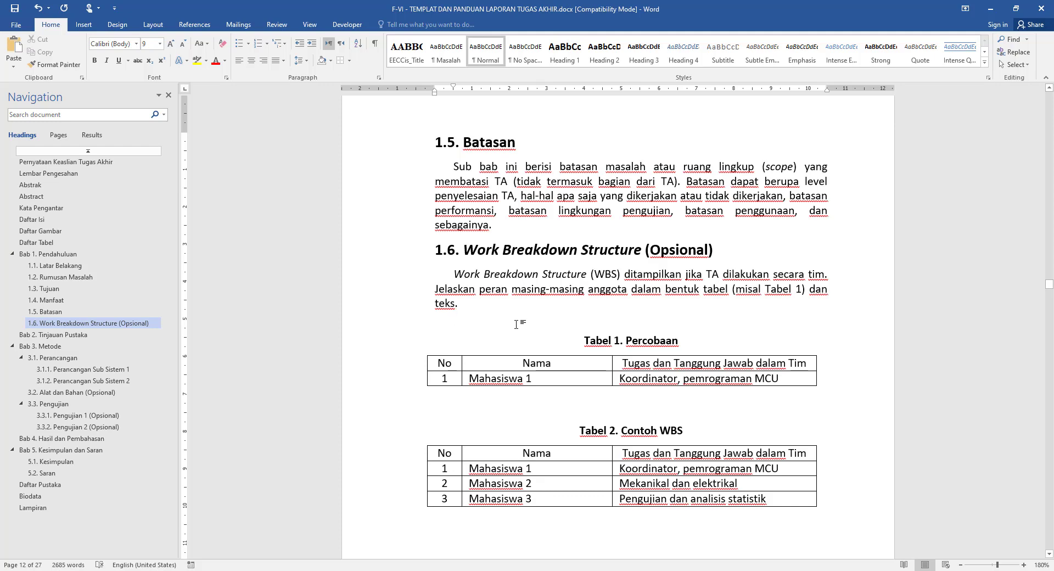
Step: Check the caption number of the Bab 2 colour-code table, and delete the Percobaan caption, its table and the surrounding blank lines
scroll(556, 377, "down", 3)
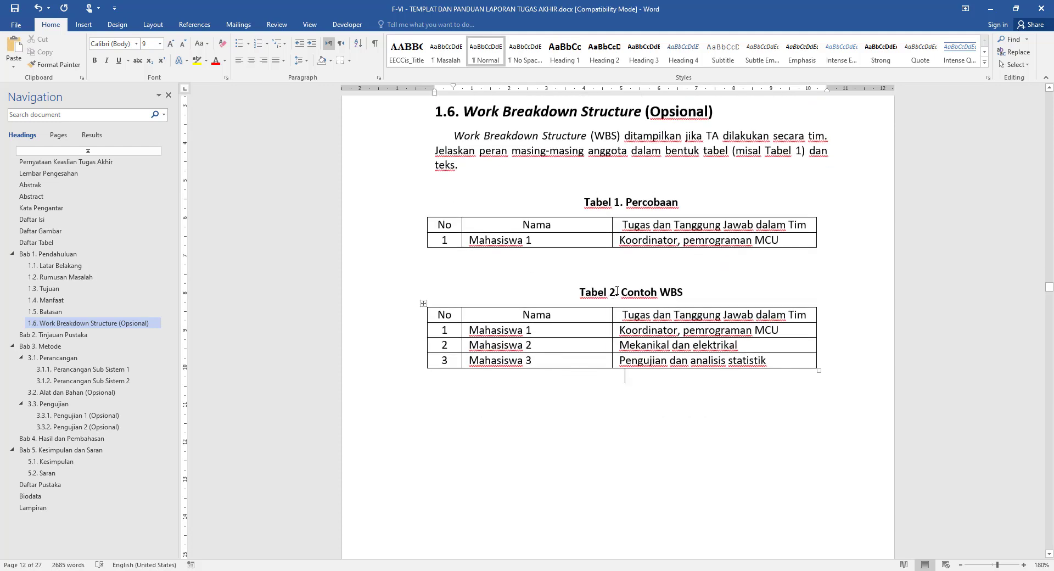
scroll(631, 418, "down", 10)
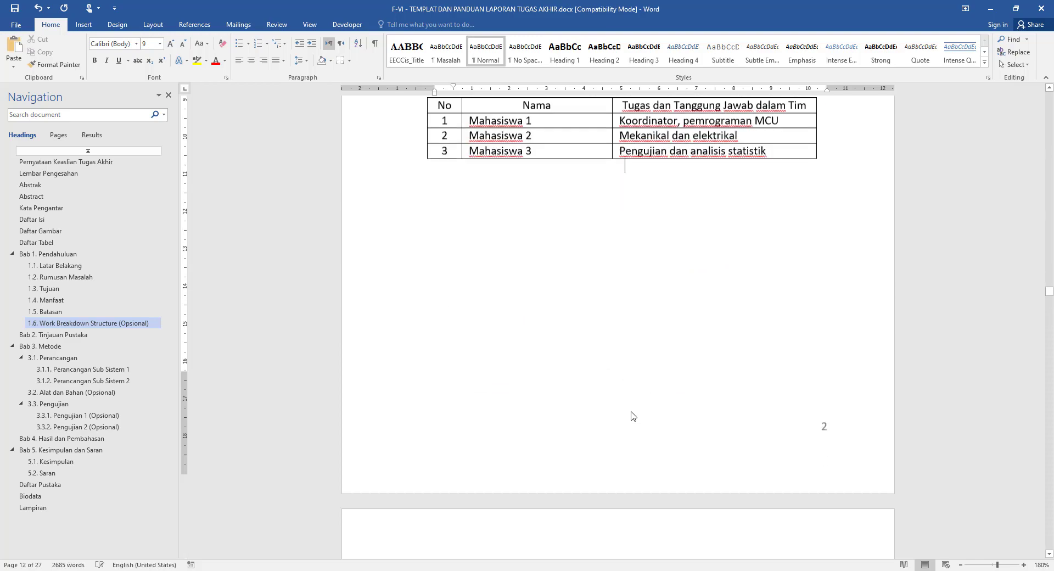
scroll(632, 409, "down", 6)
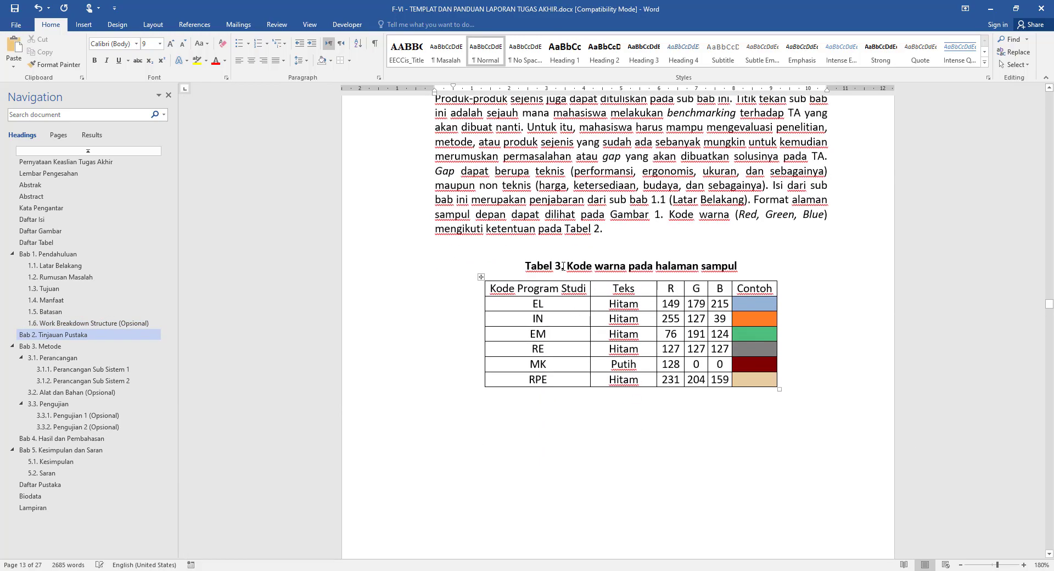
scroll(658, 311, "up", 20)
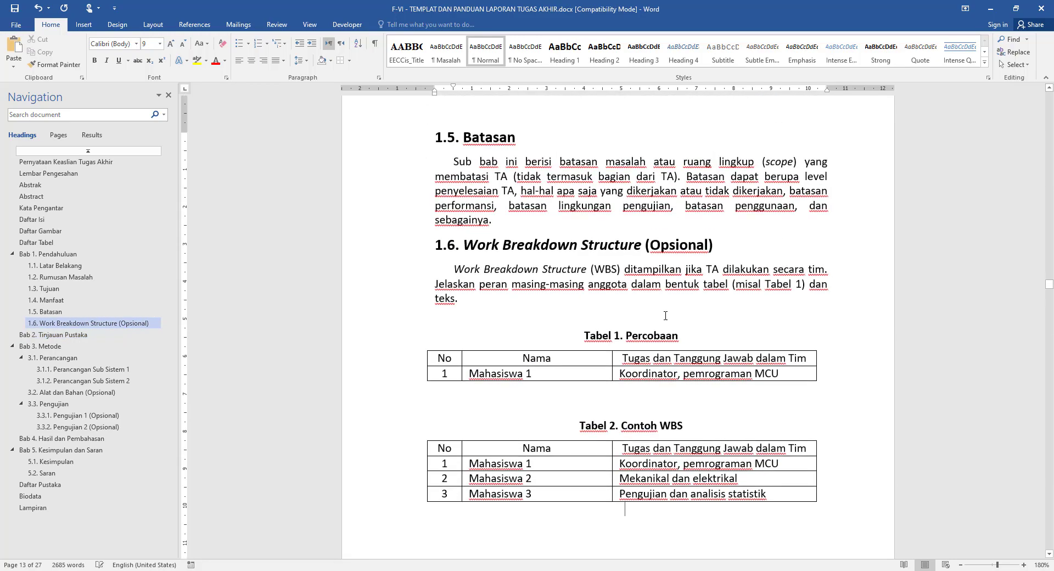
left_click_drag(610, 407, 719, 498)
key("Delete")
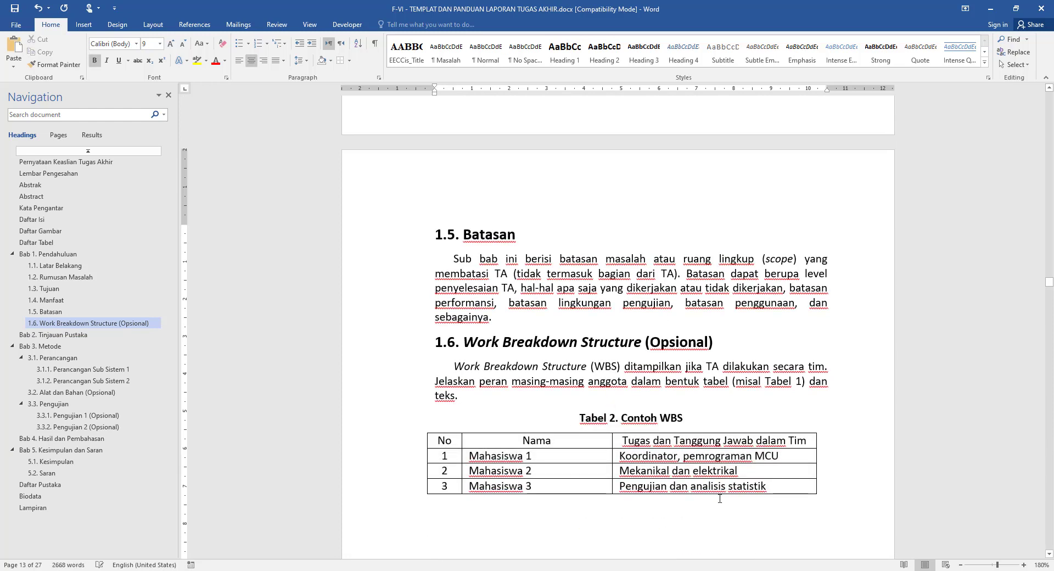
Step: Update the number field in the "Contoh WBS" table caption
right_click(593, 417)
key("Escape")
right_click(610, 418)
right_click(603, 424)
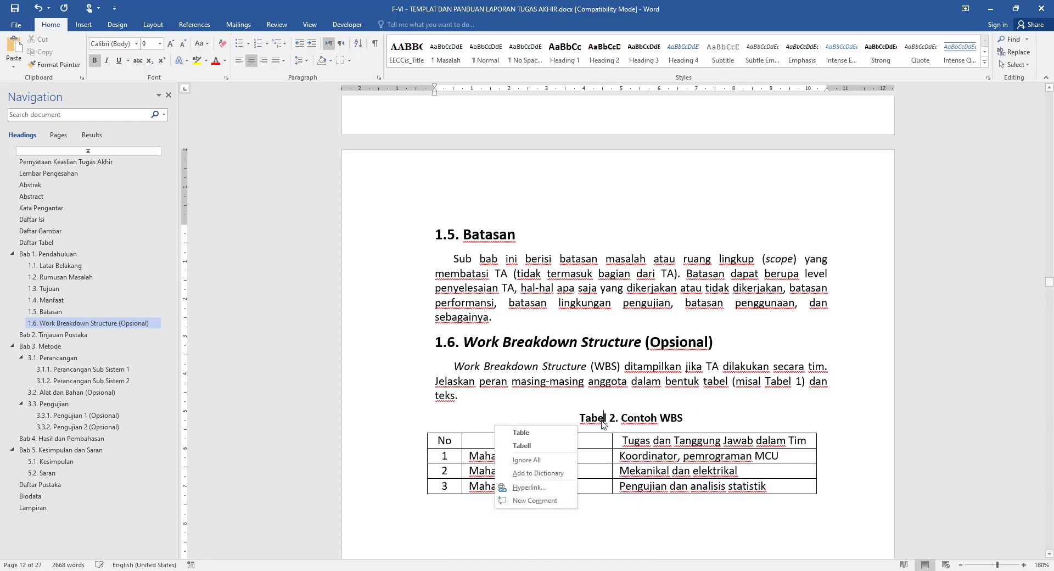
key("Escape")
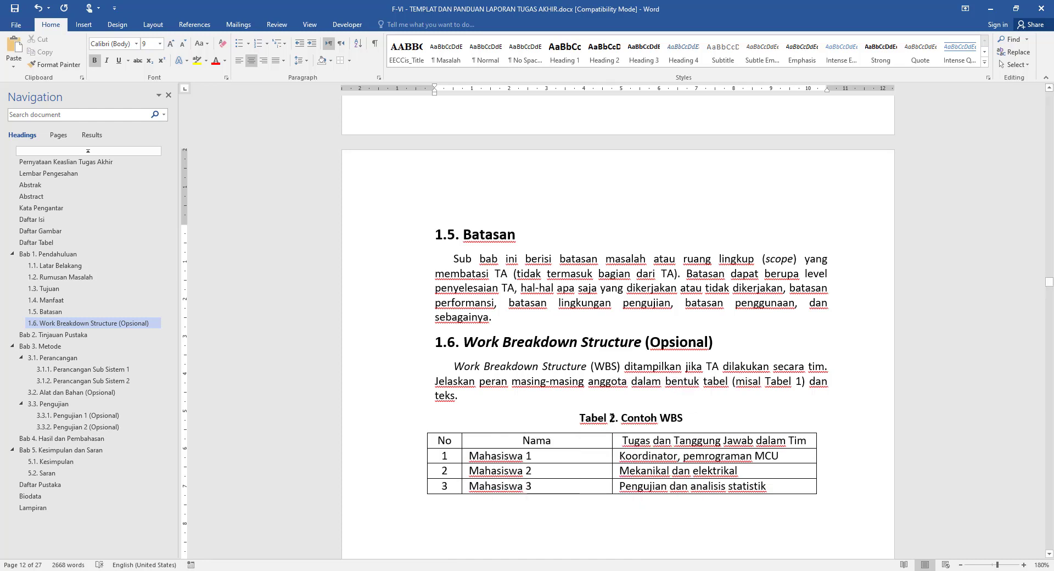
right_click(611, 418)
left_click(631, 484)
left_click(649, 419)
left_click(694, 381)
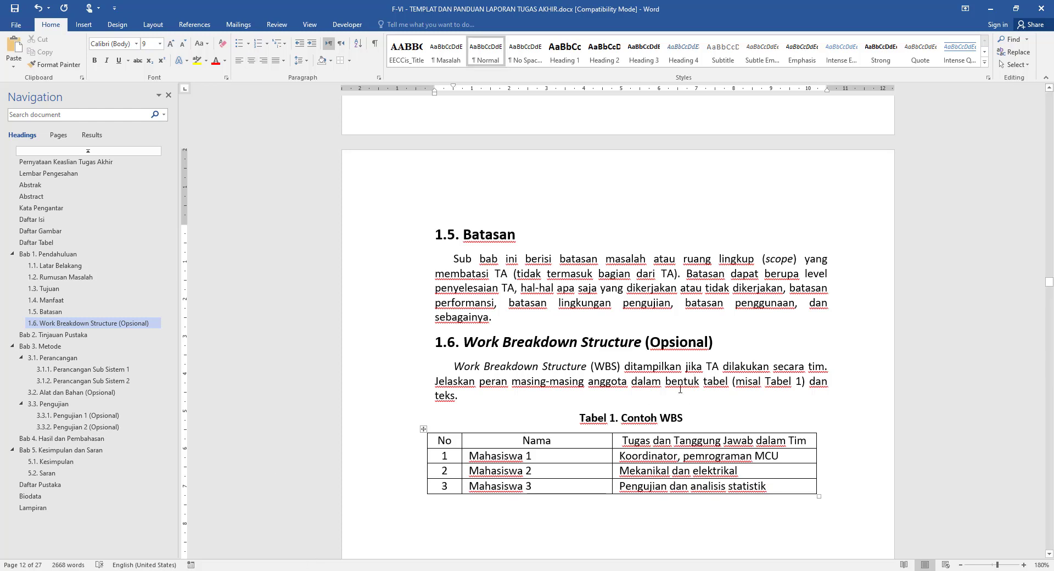
Step: Undo the caption number update and the deletion of the Percobaan table and caption
key("ctrl+z")
key("ctrl+z")
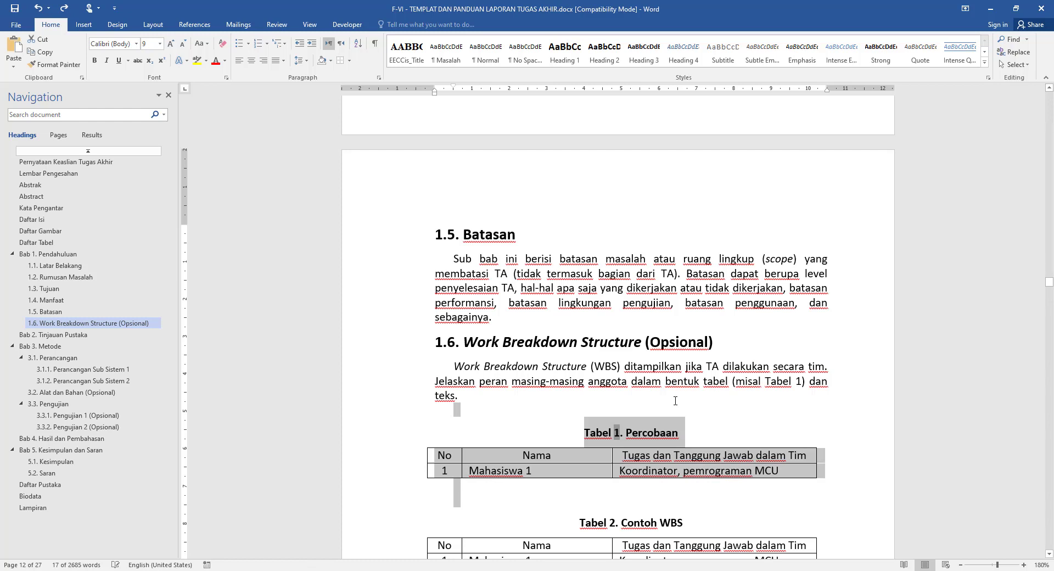
left_click(678, 399)
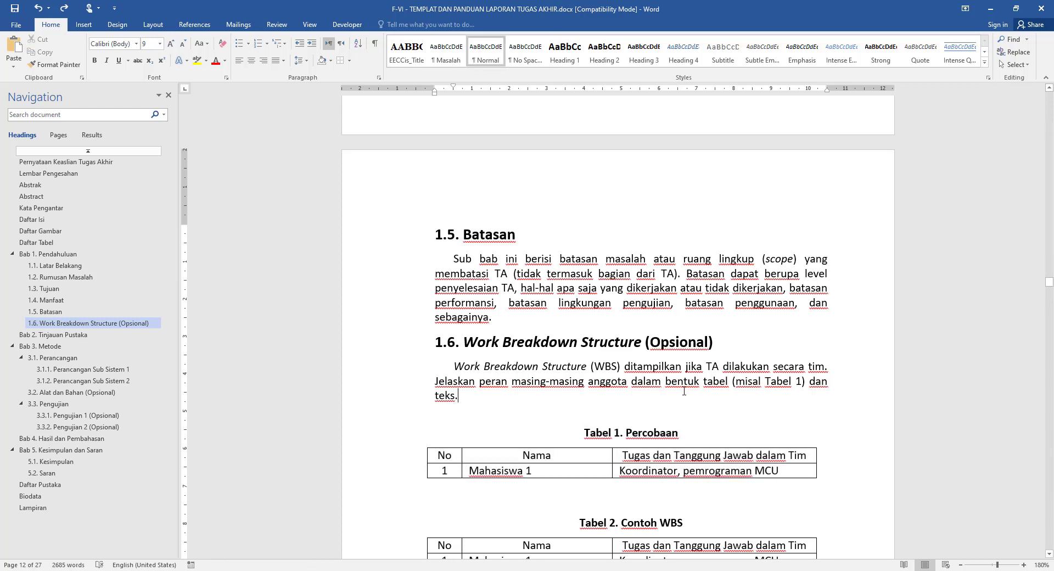
Step: Copy the Gambar 1 cover-format picture and paste it on the blank line below the Tabel 3 colour-code table
scroll(681, 368, "down", 20)
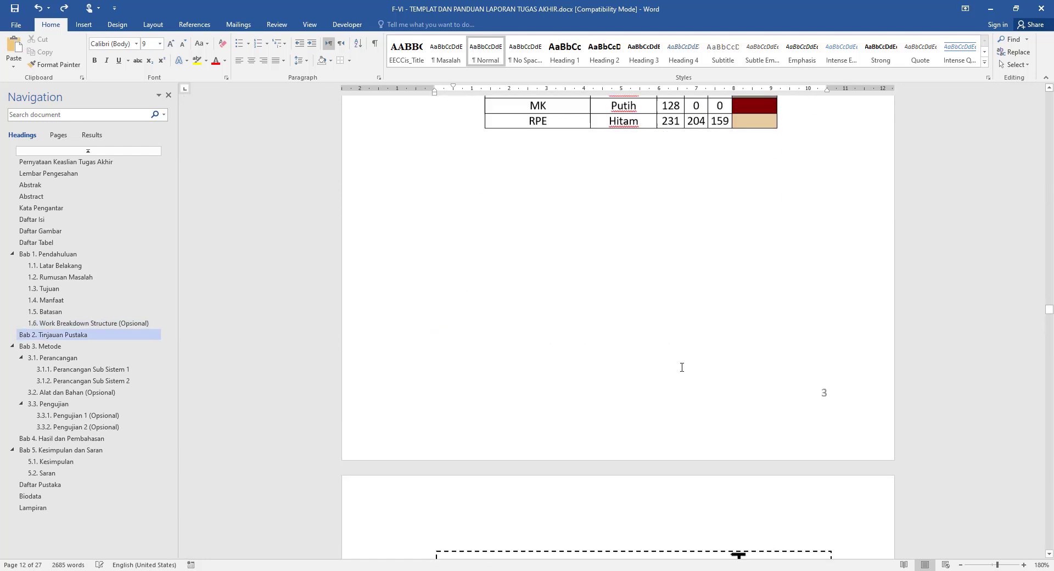
scroll(680, 369, "down", 10)
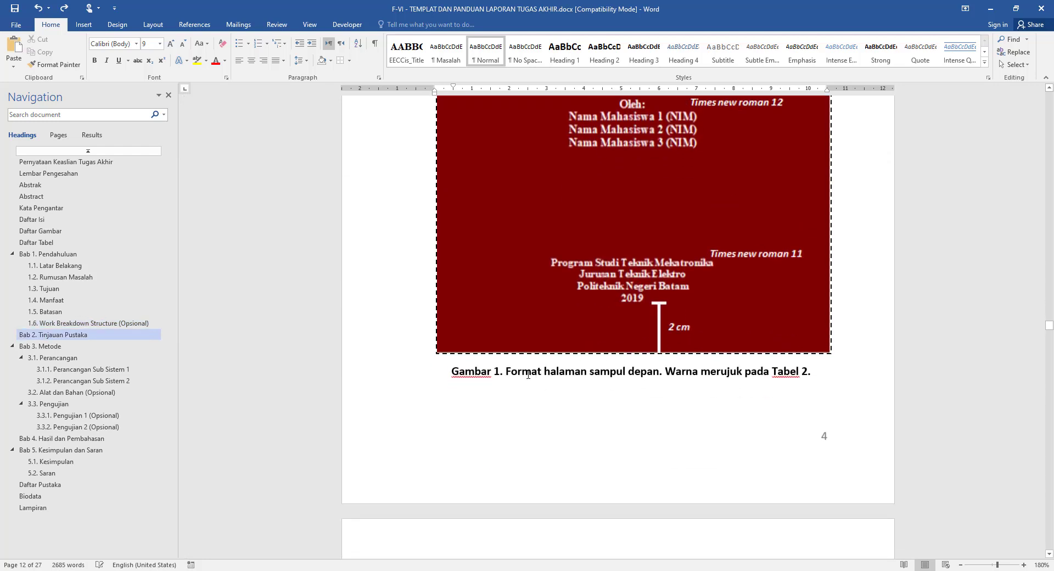
left_click(523, 372)
scroll(585, 369, "down", 5)
scroll(614, 352, "up", 4)
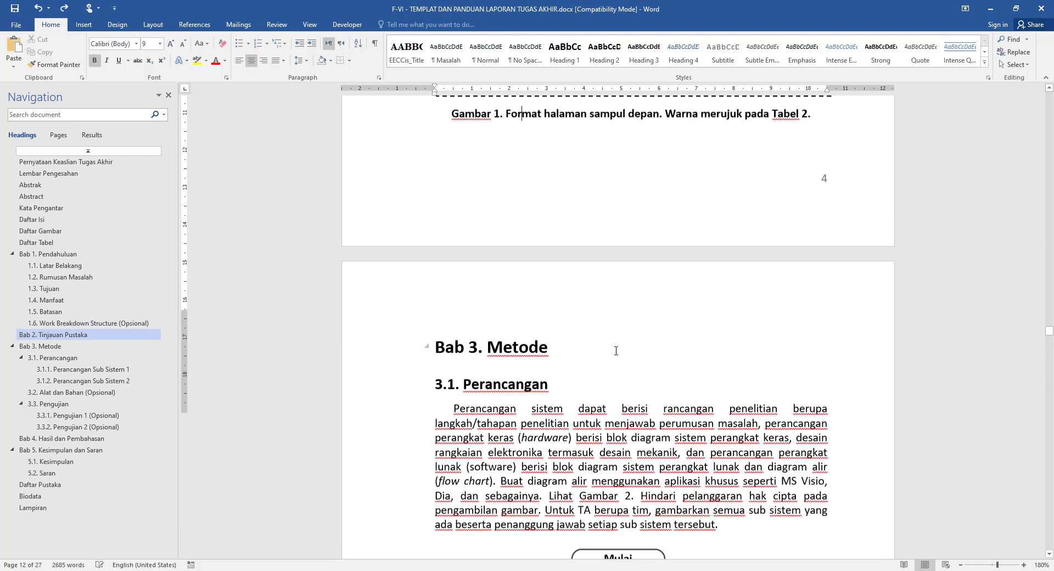
left_click(557, 294)
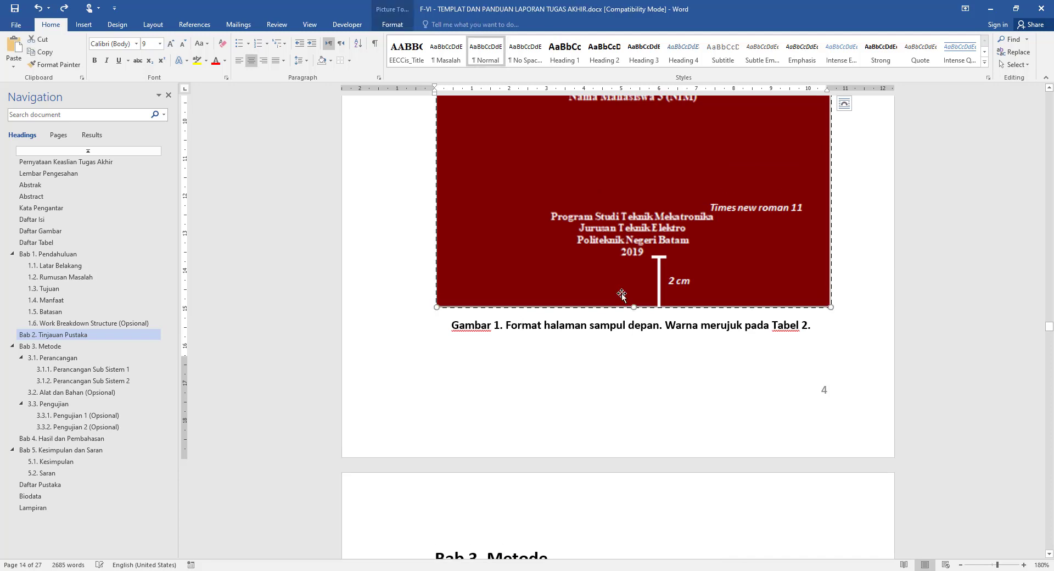
scroll(563, 302, "up", 7)
scroll(632, 322, "up", 10)
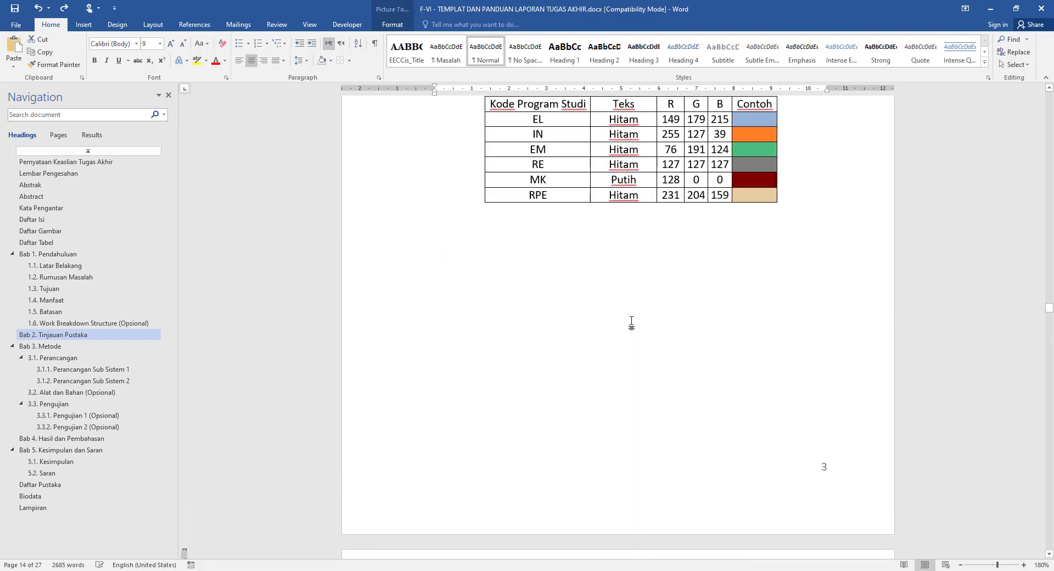
left_click(533, 391)
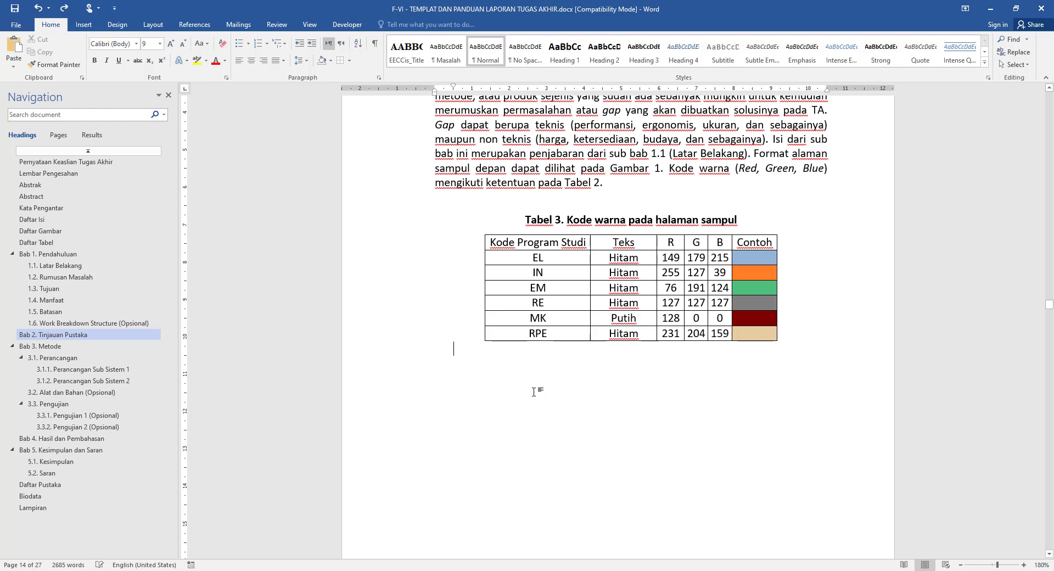
key("ctrl+v")
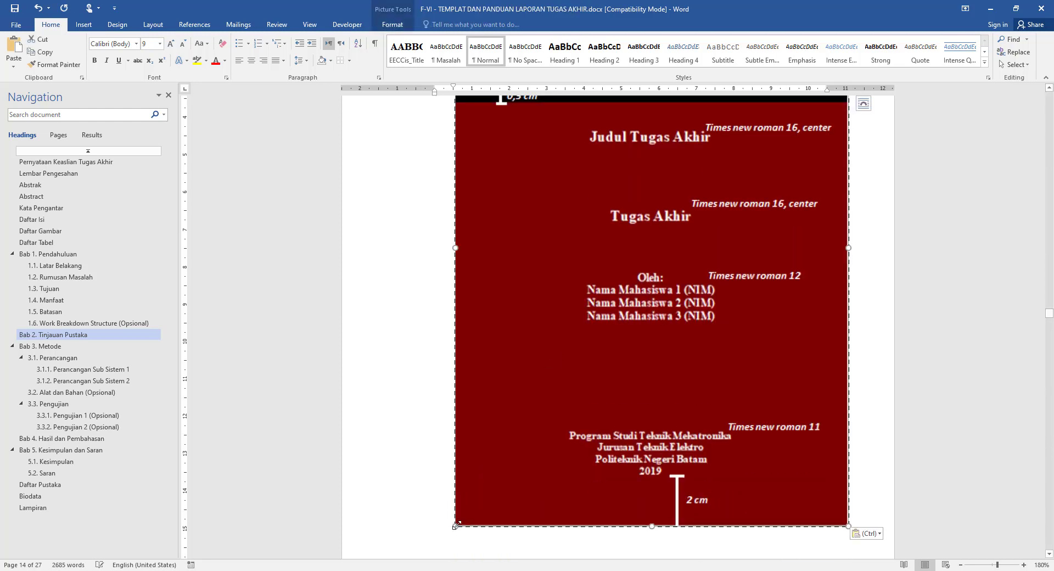
Step: Shrink the pasted cover-format picture to less than half its size and centre it on the page
left_click_drag(455, 525, 687, 153)
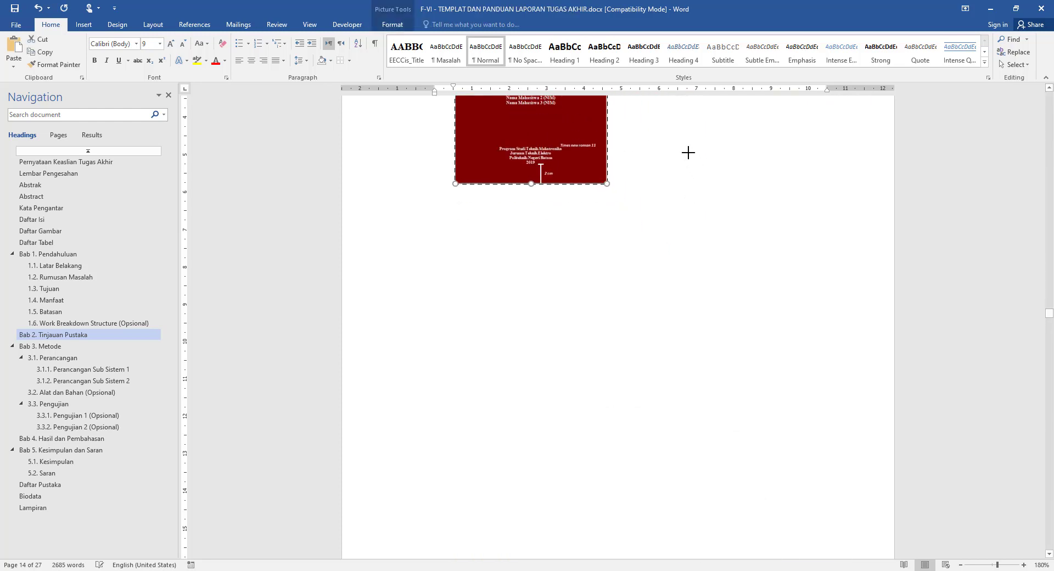
left_click(664, 305)
key("ctrl+e")
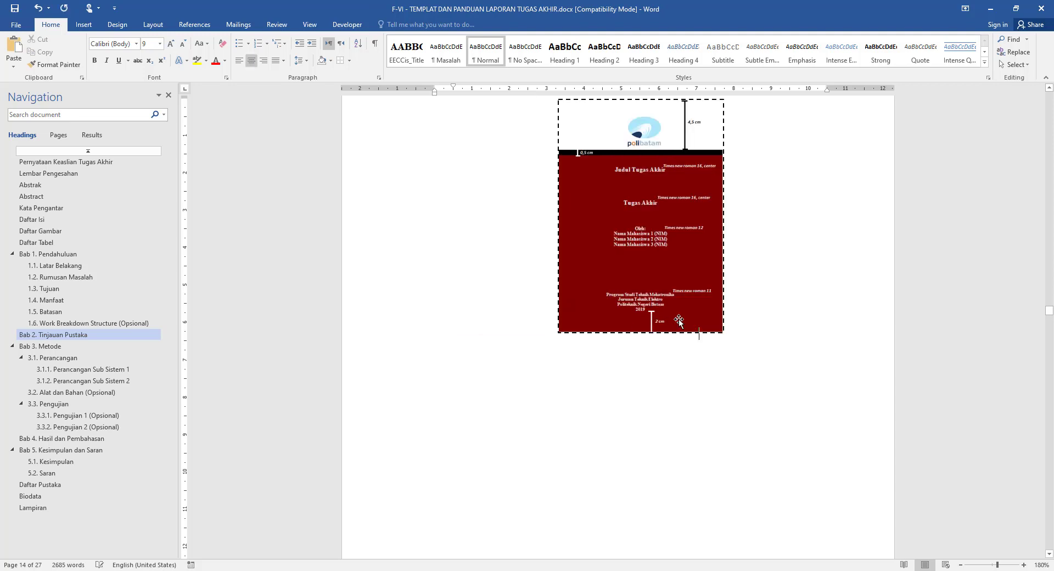
Step: Add a line after the shrunken cover-format picture and insert the caption "Gambar 1. Test" below the picture using the Gambar label
key("Return")
left_click(83, 24)
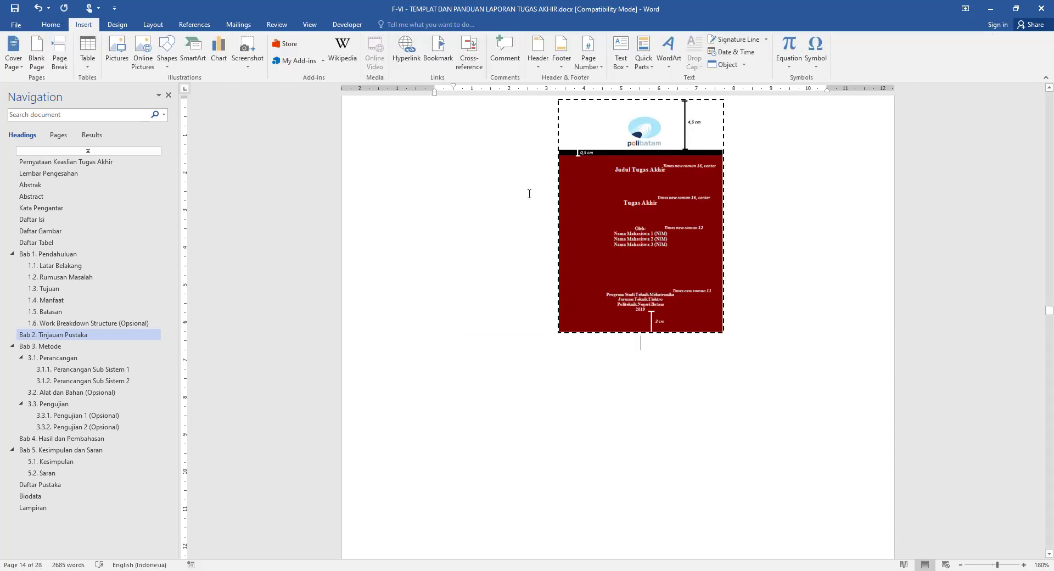
right_click(614, 217)
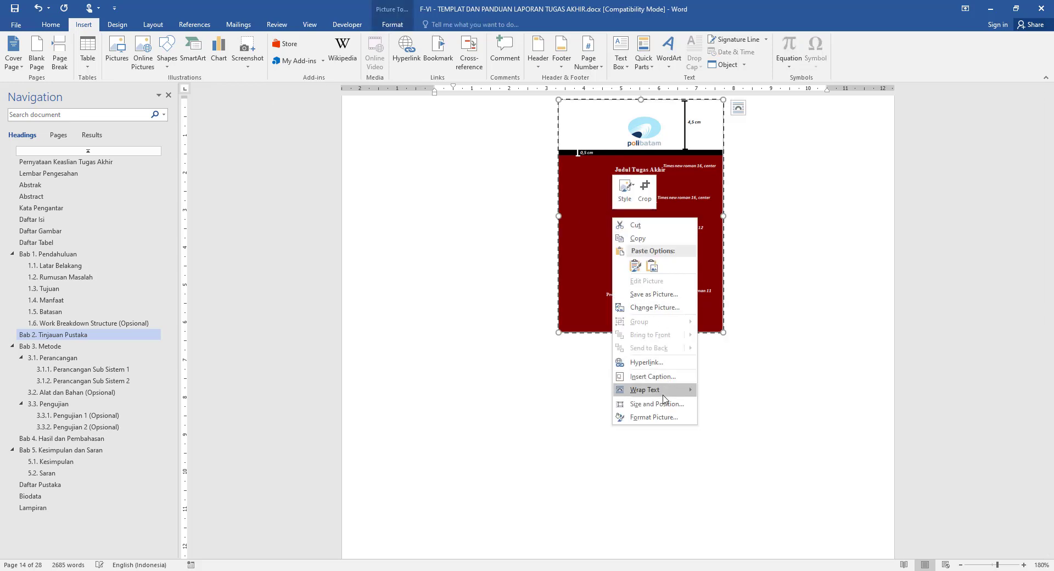
left_click(661, 377)
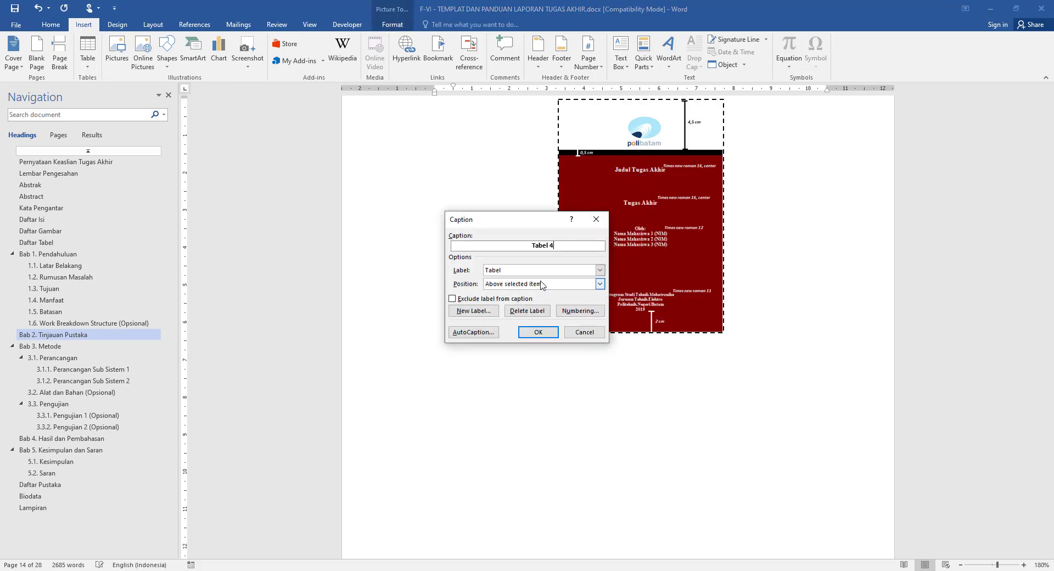
left_click(599, 270)
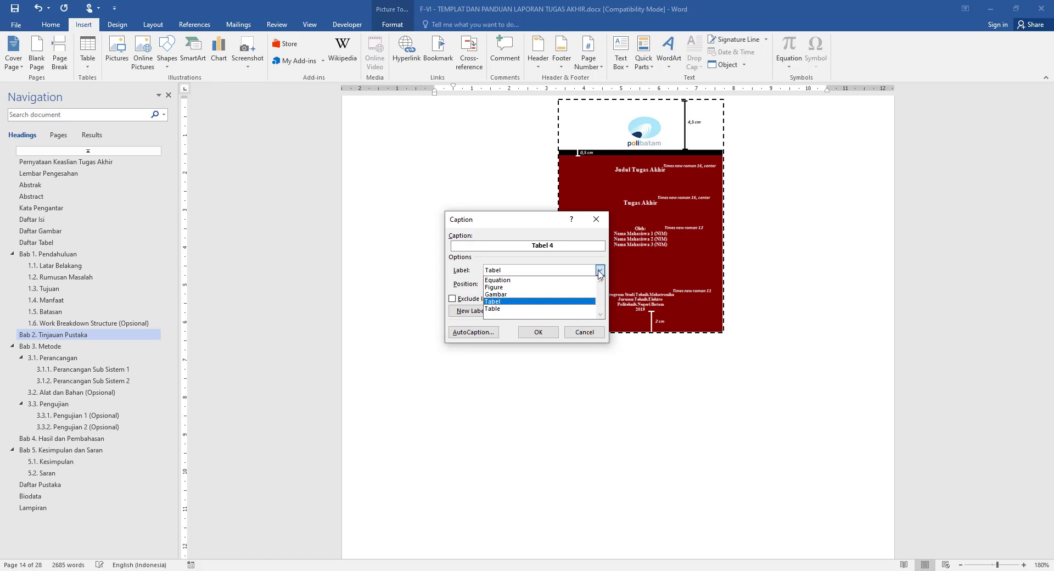
left_click(580, 294)
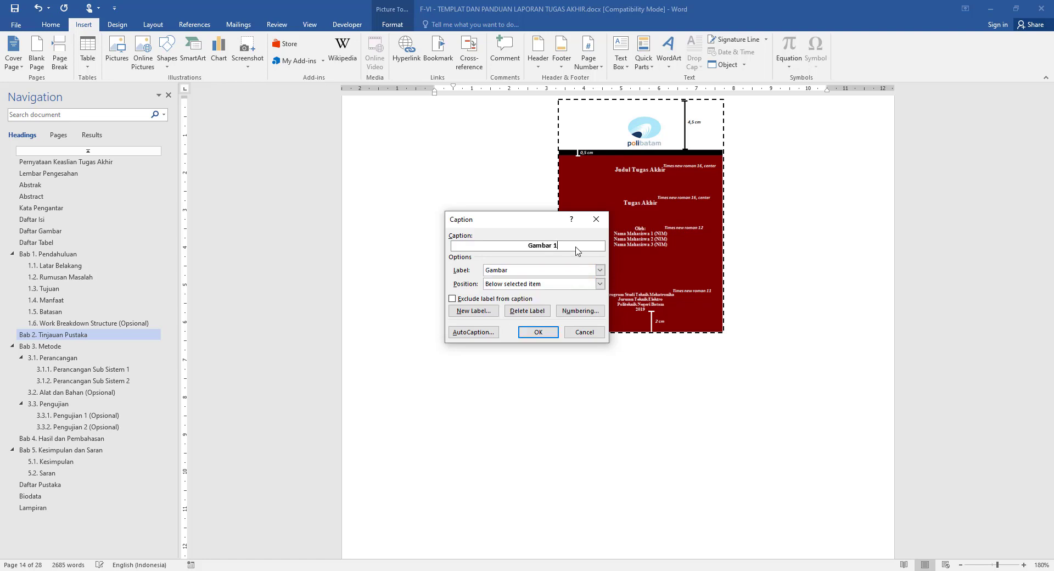
type(".")
type("Test")
left_click(530, 332)
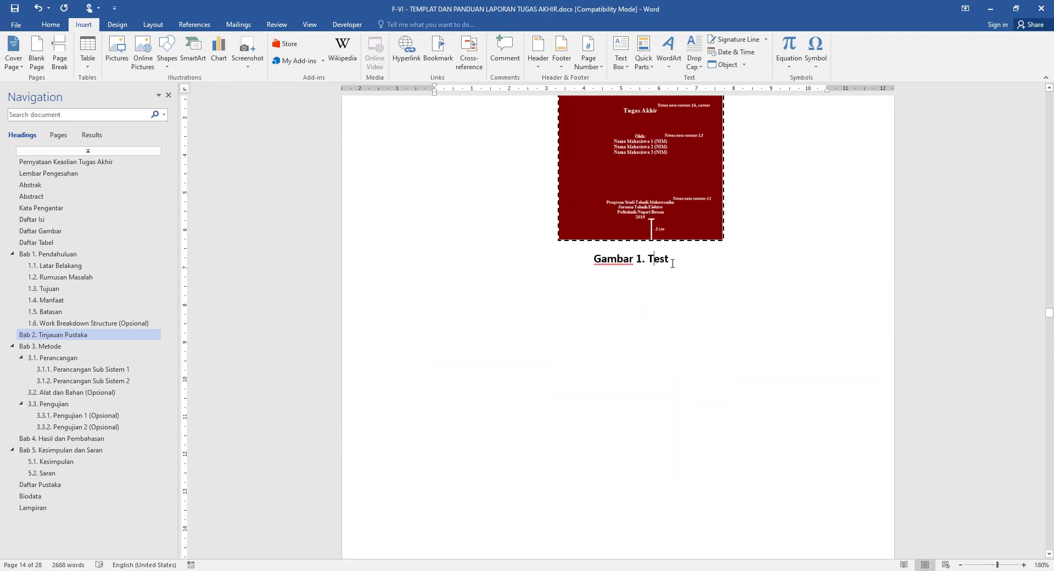
Step: Check the caption number of the full-size cover-format picture and go to the Daftar Gambar list
left_click(50, 24)
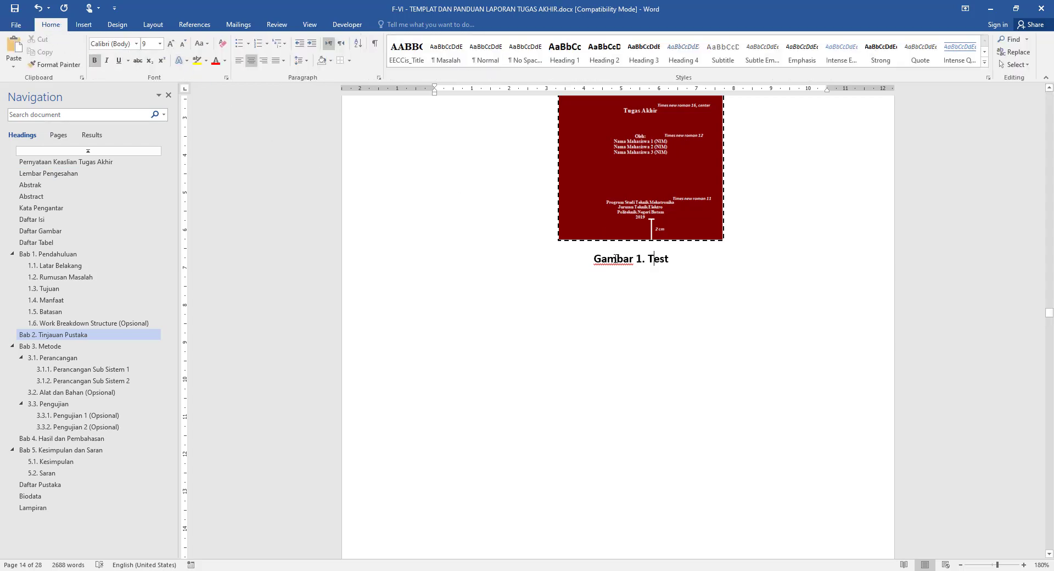
scroll(662, 287, "down", 13)
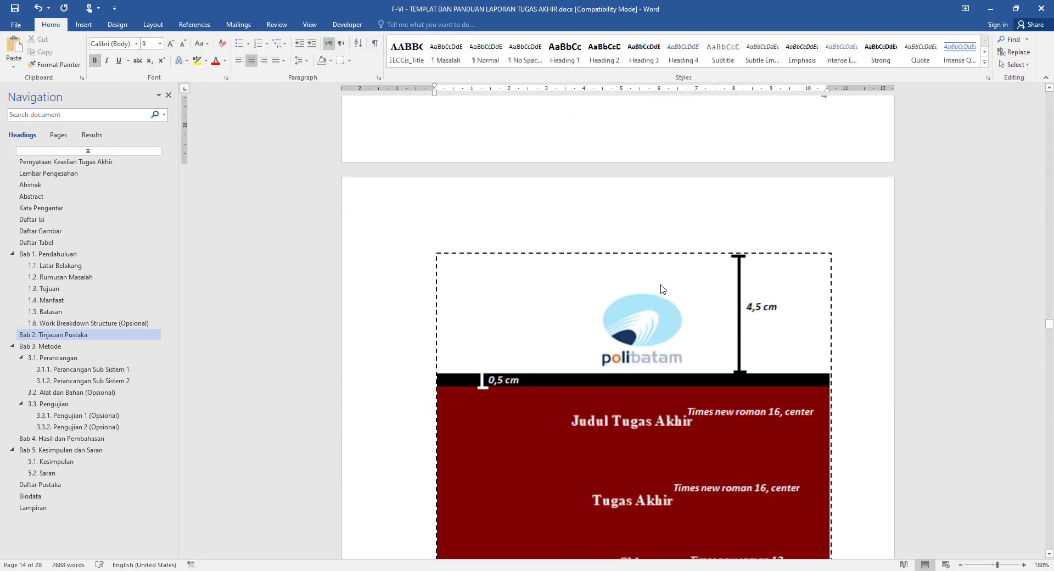
scroll(661, 286, "down", 9)
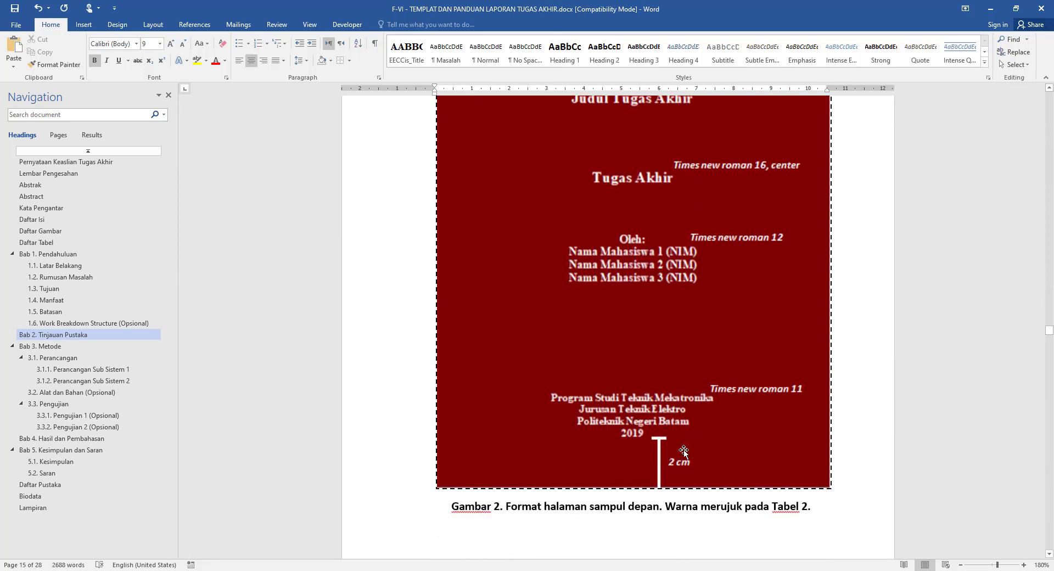
left_click(574, 506)
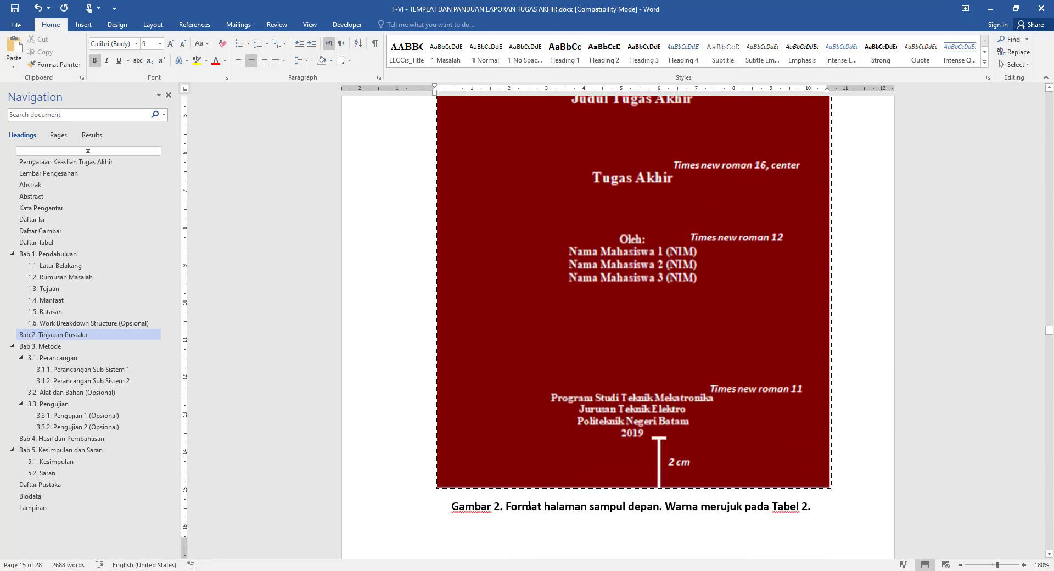
scroll(643, 483, "up", 12)
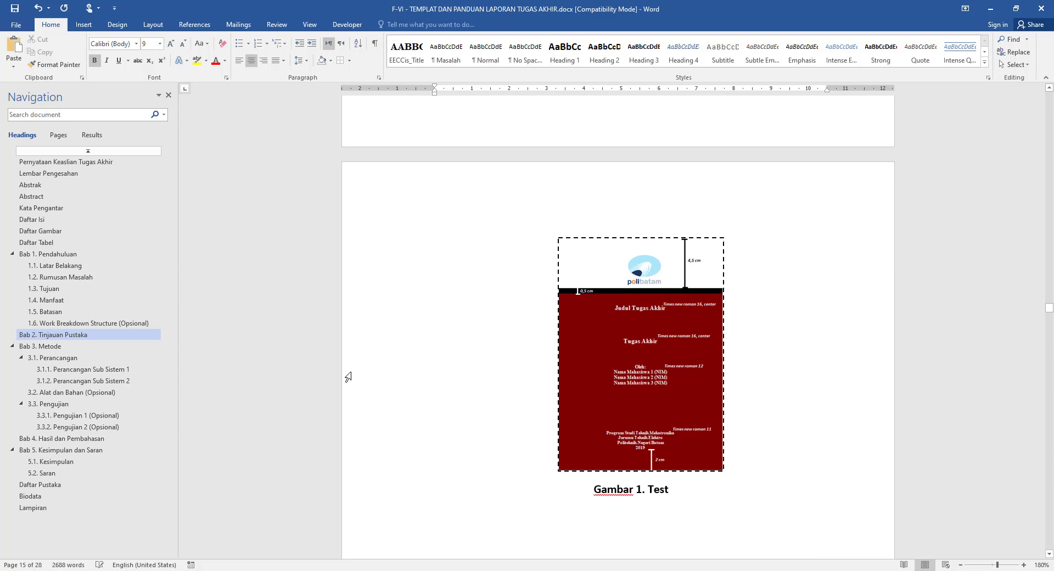
left_click(52, 231)
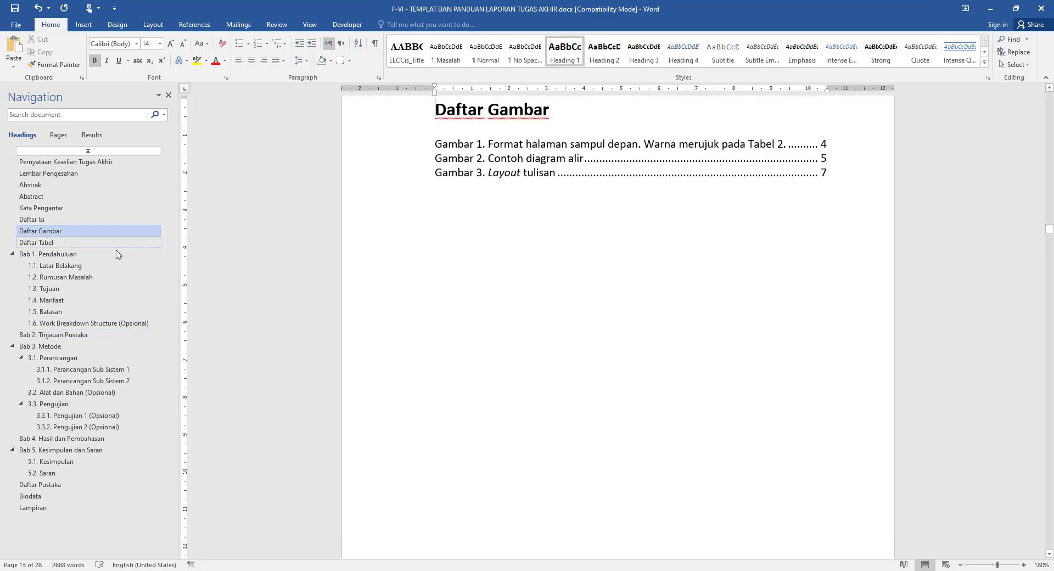
scroll(487, 312, "up", 3)
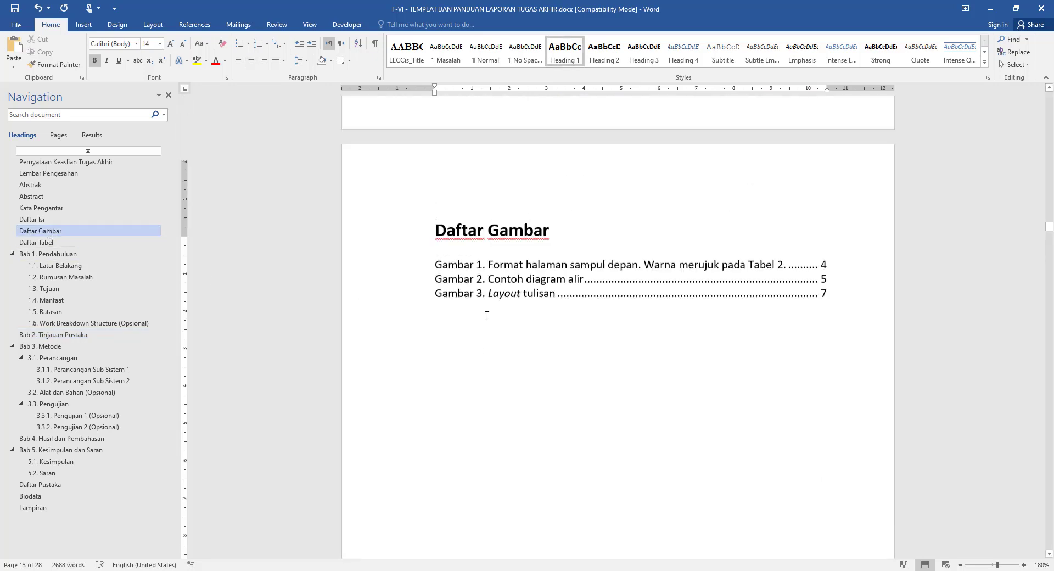
left_click(523, 284)
right_click(523, 284)
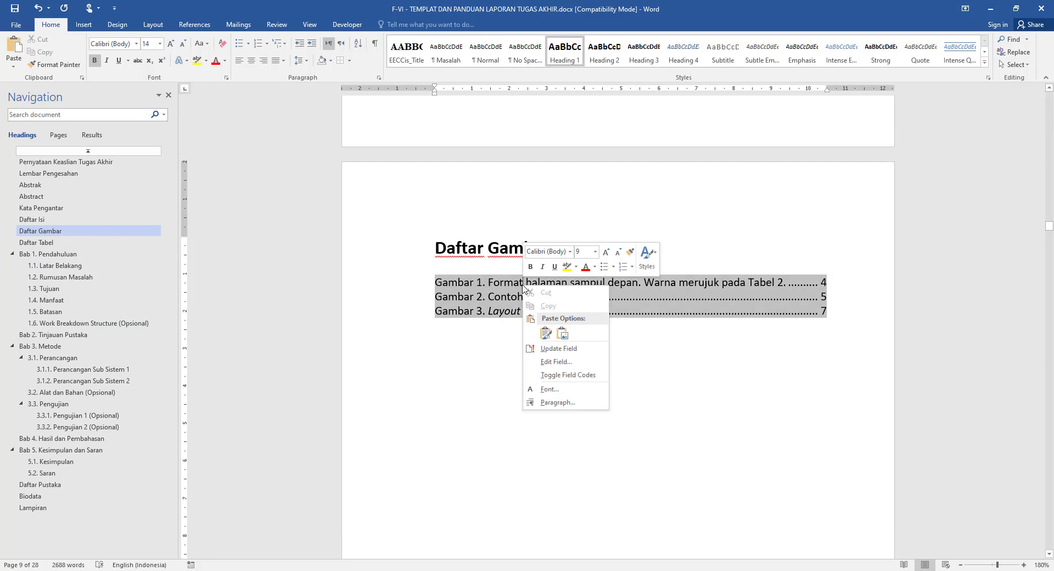
left_click(548, 351)
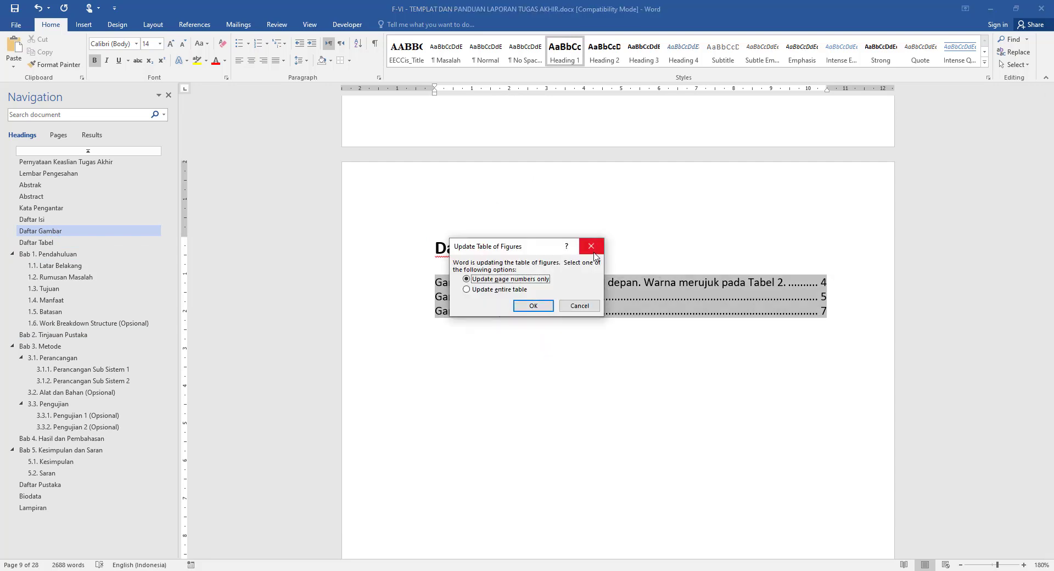
left_click(578, 305)
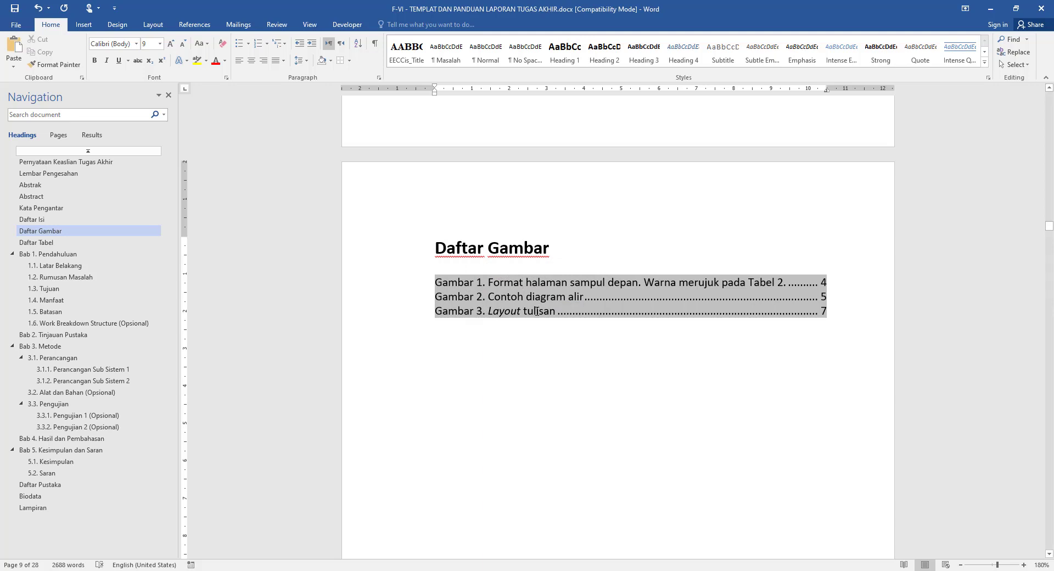
Step: Update the Daftar Gambar list of figures with the option to update the entire table
right_click(546, 285)
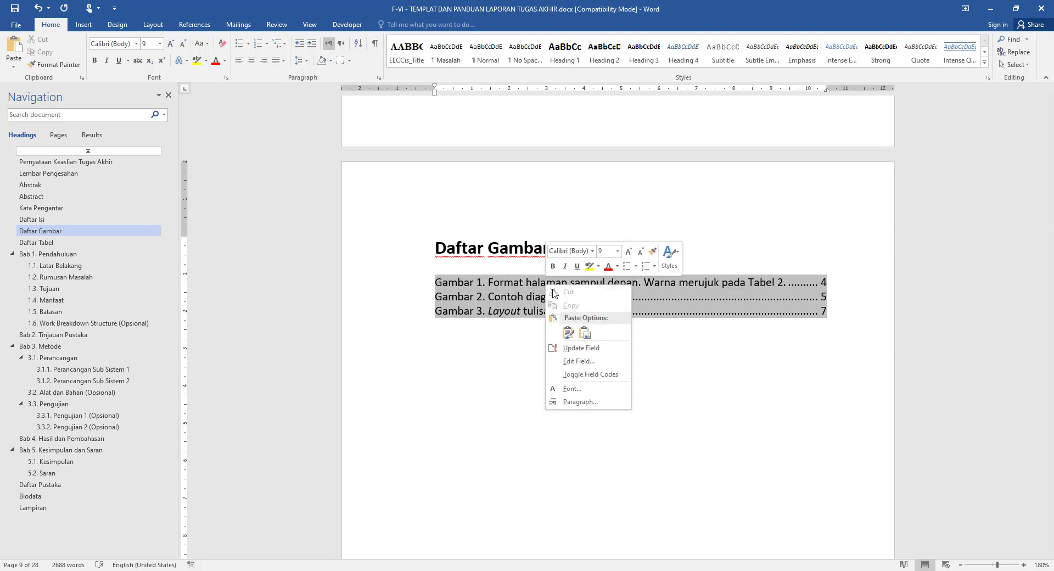
left_click(580, 348)
left_click(524, 290)
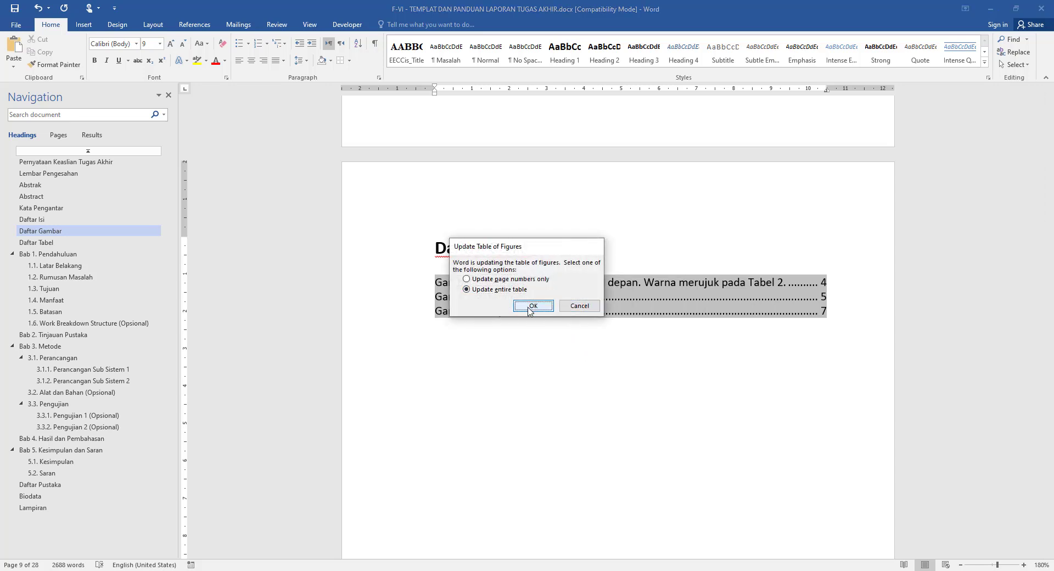
left_click(533, 306)
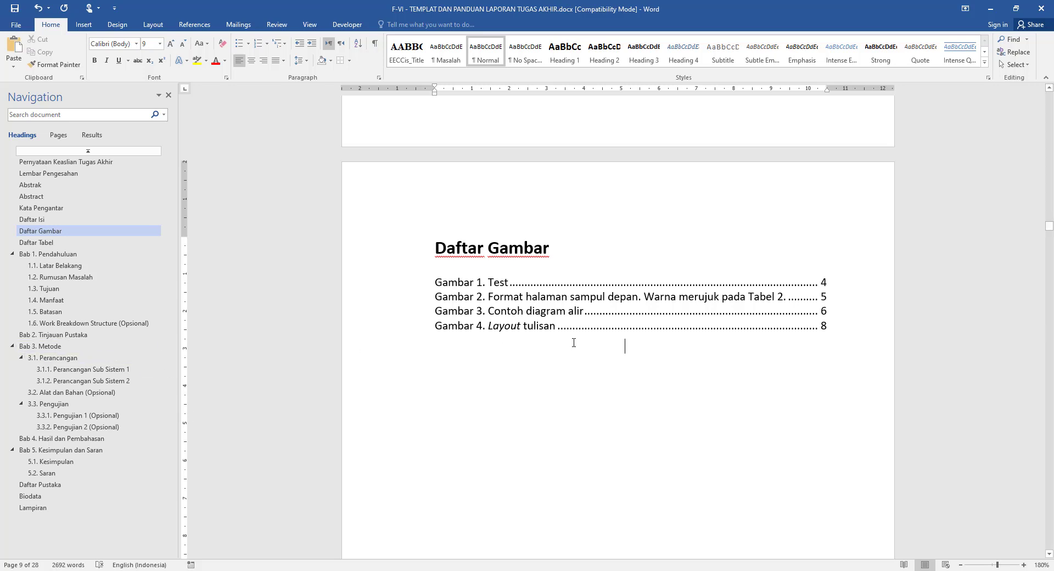
Step: Switch to Notepad, highlight "Cross Reference" in the Pembahasan topic list, and return to the Word document without closing the note
scroll(574, 348, "down", 3)
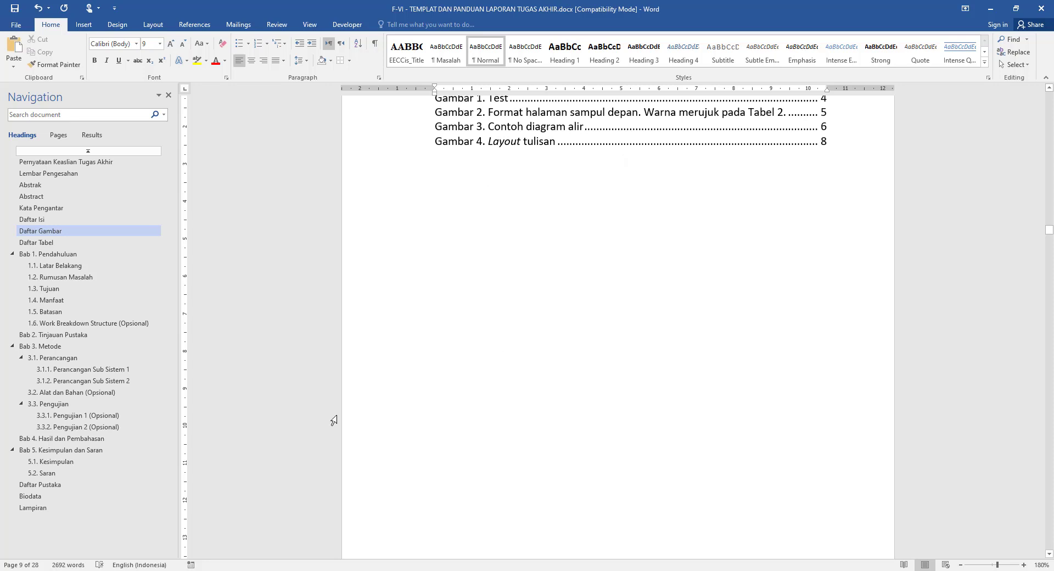
scroll(515, 317, "down", 3)
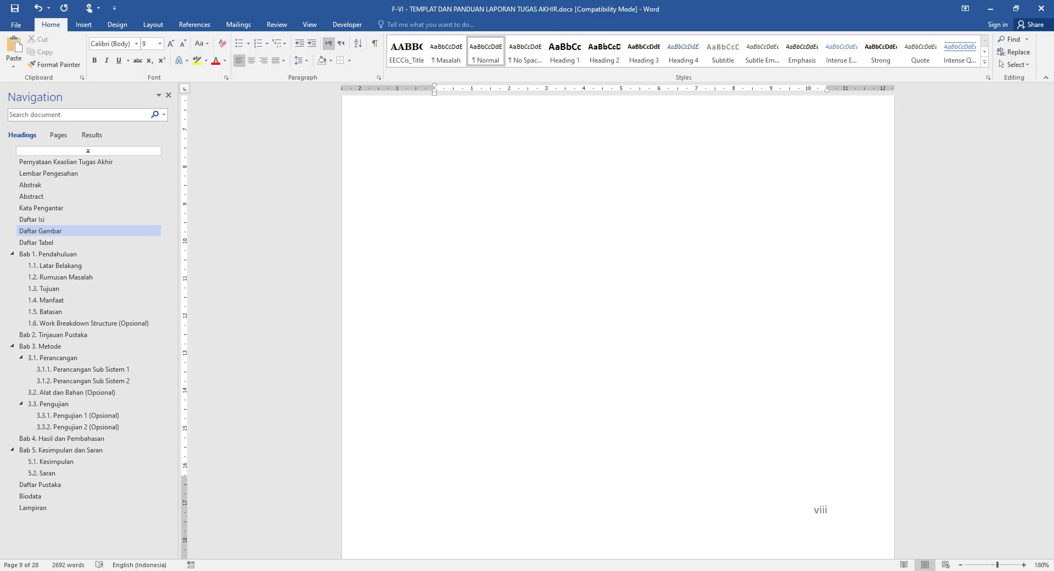
left_click(186, 570)
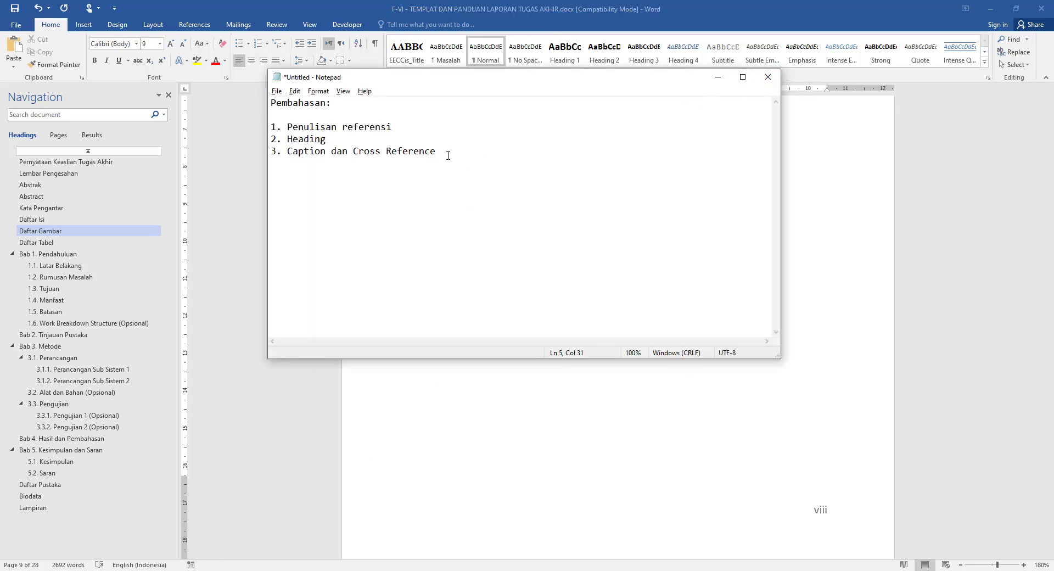
left_click_drag(436, 151, 354, 153)
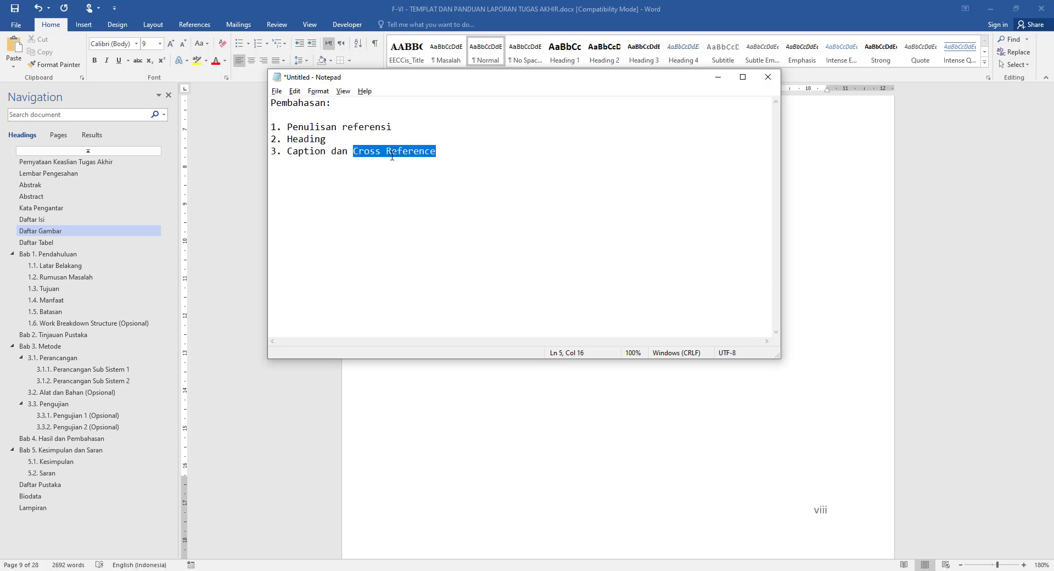
left_click(762, 82)
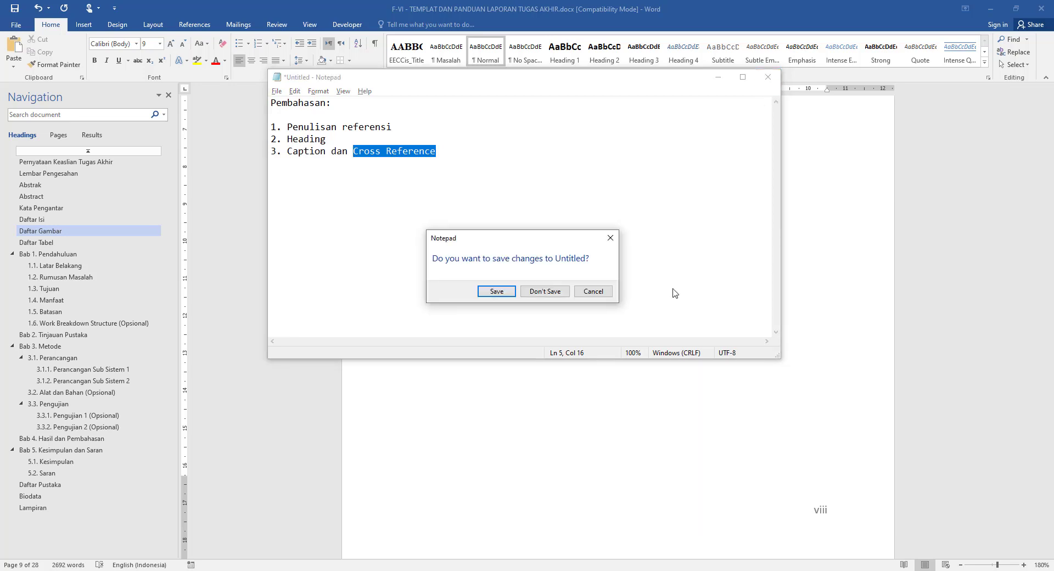
left_click(605, 296)
left_click(819, 265)
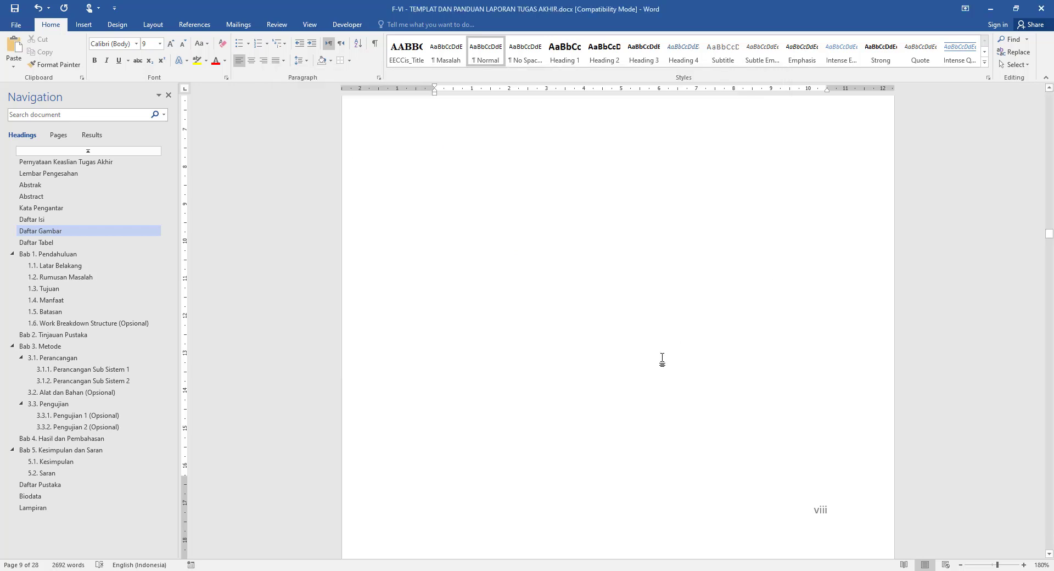
Step: Examine the Gambar 1 entry in the Daftar Gambar list
scroll(637, 350, "up", 6)
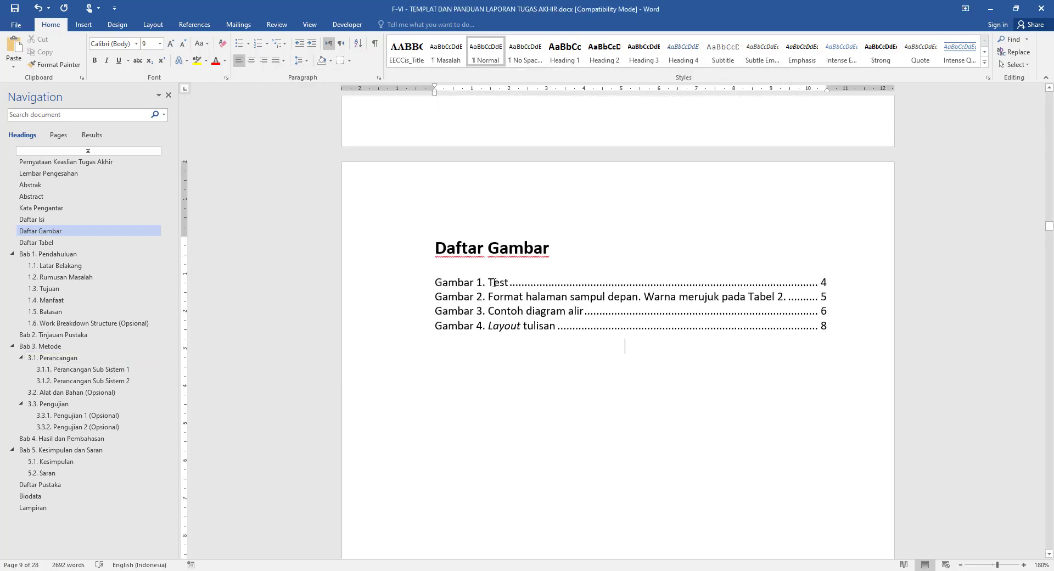
left_click(465, 282)
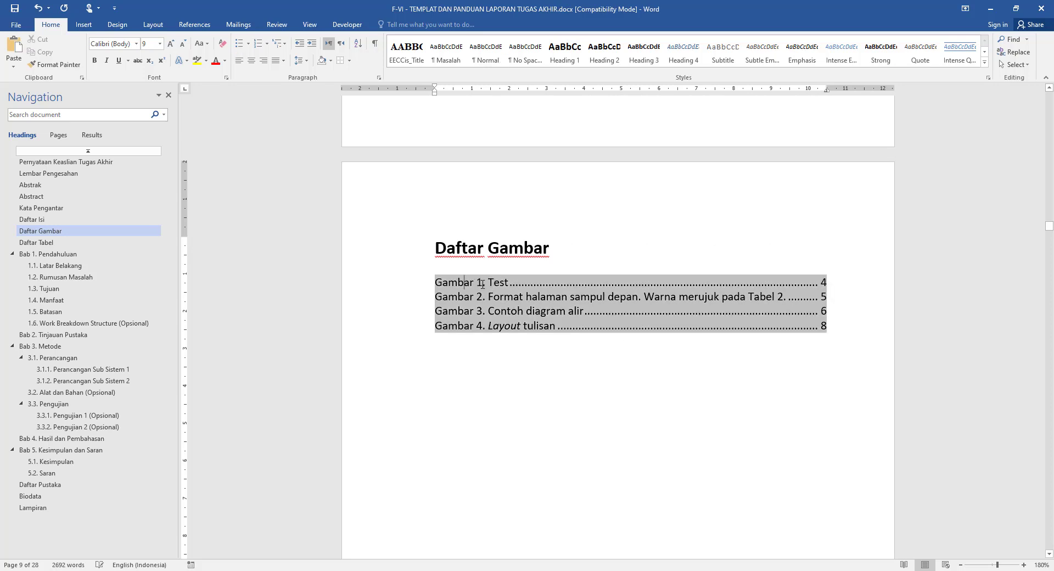
left_click(493, 356)
left_click(462, 283)
Step: Locate the Tabel 1 reference in the section 1.6 Work Breakdown Structure paragraph and highlight it
left_click(65, 358)
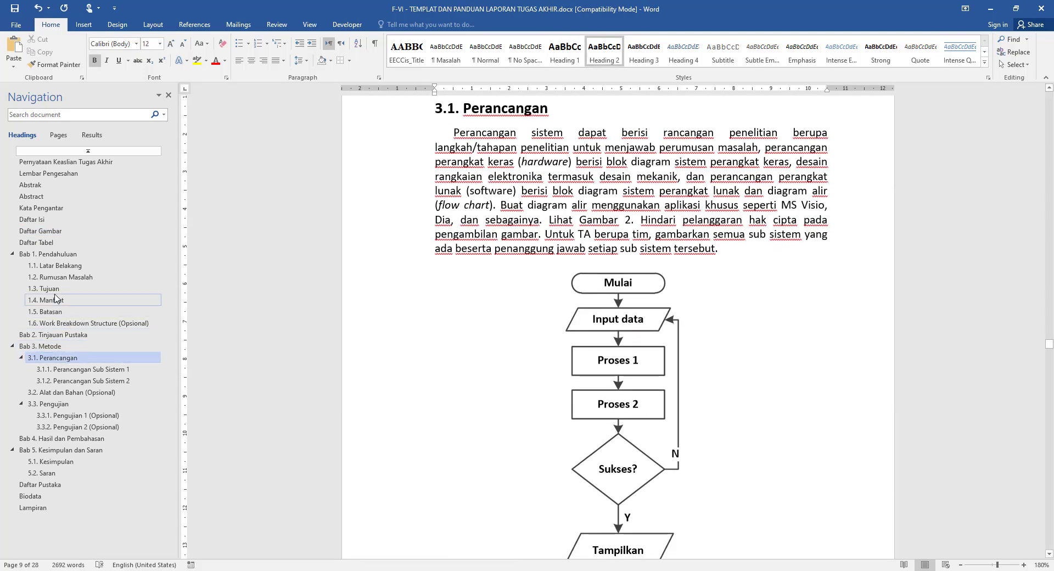
left_click(57, 265)
left_click(59, 277)
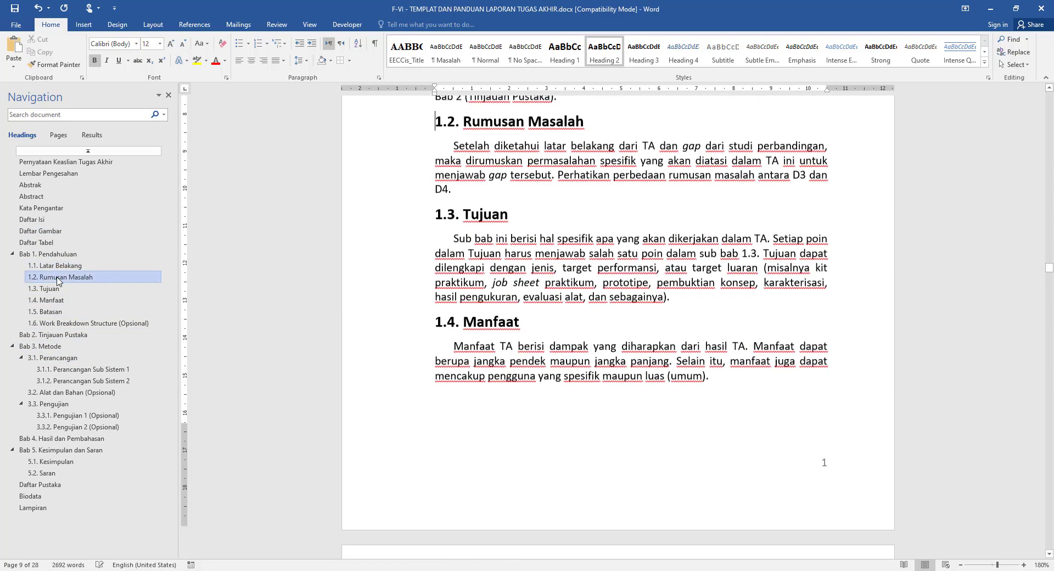
scroll(598, 374, "down", 15)
scroll(599, 375, "down", 10)
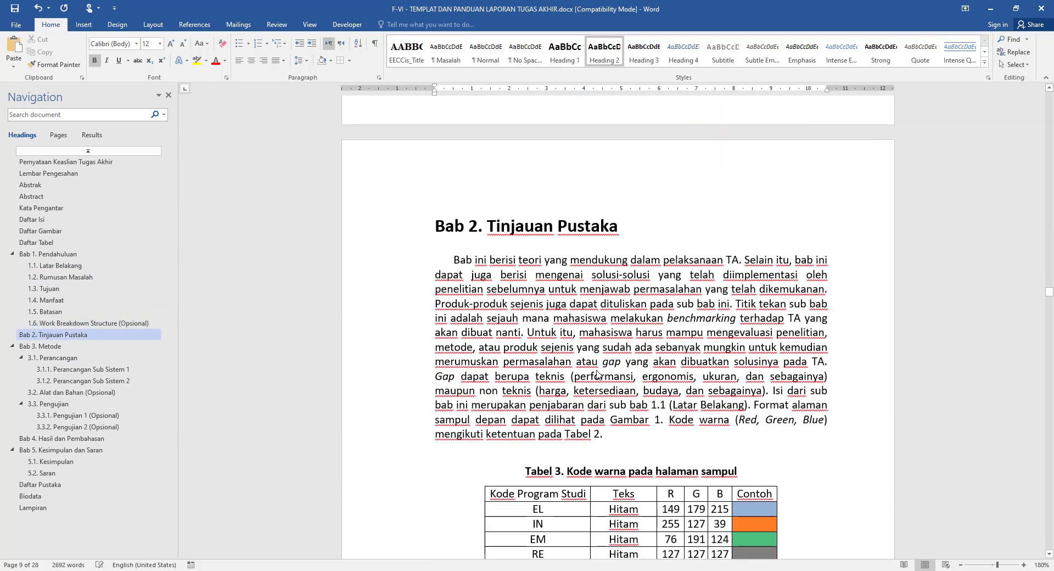
scroll(597, 370, "up", 9)
scroll(598, 370, "up", 8)
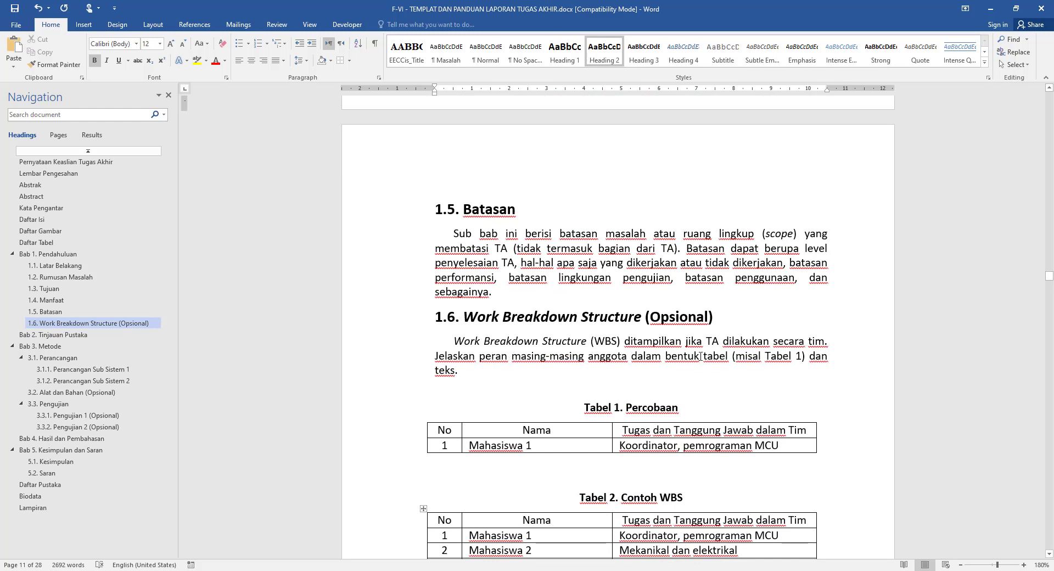
left_click_drag(764, 356, 800, 356)
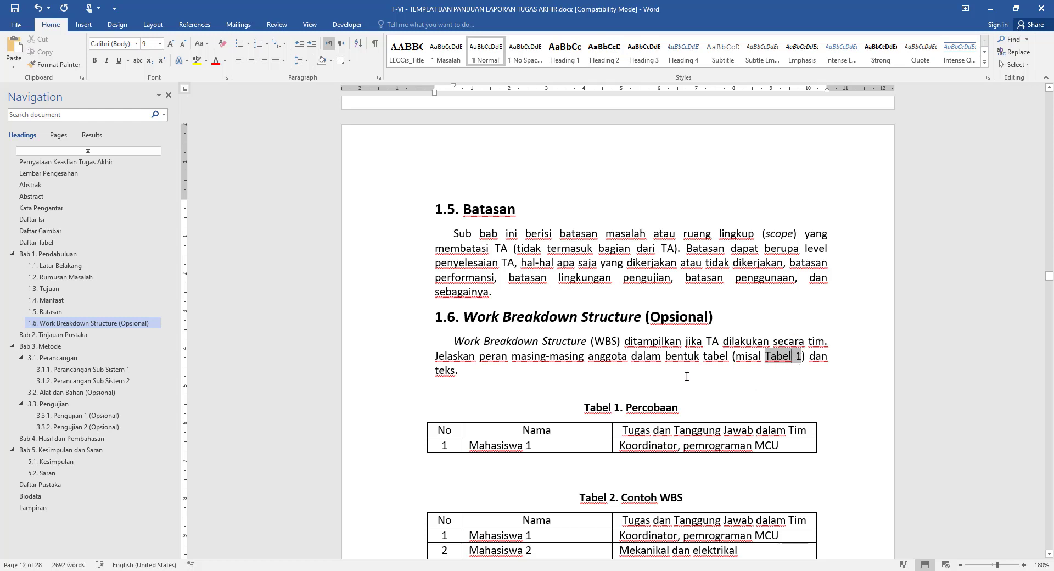
left_click(672, 358)
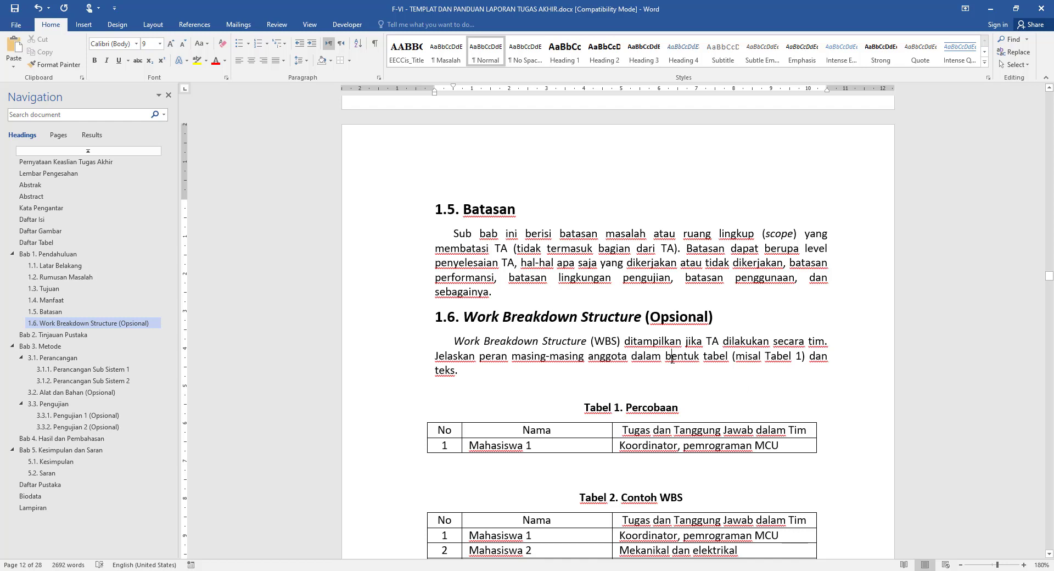
Step: Follow the Tabel 1 cross-reference in section 1.6 to its caption and return to the reference in the paragraph
left_click(778, 355, "ctrl")
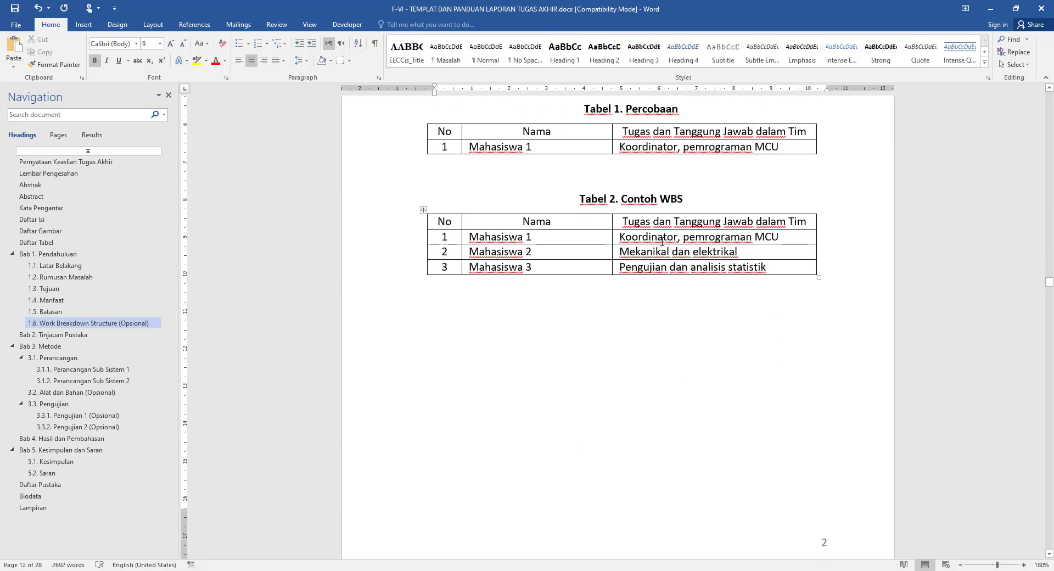
scroll(650, 260, "up", 3)
left_click(788, 149)
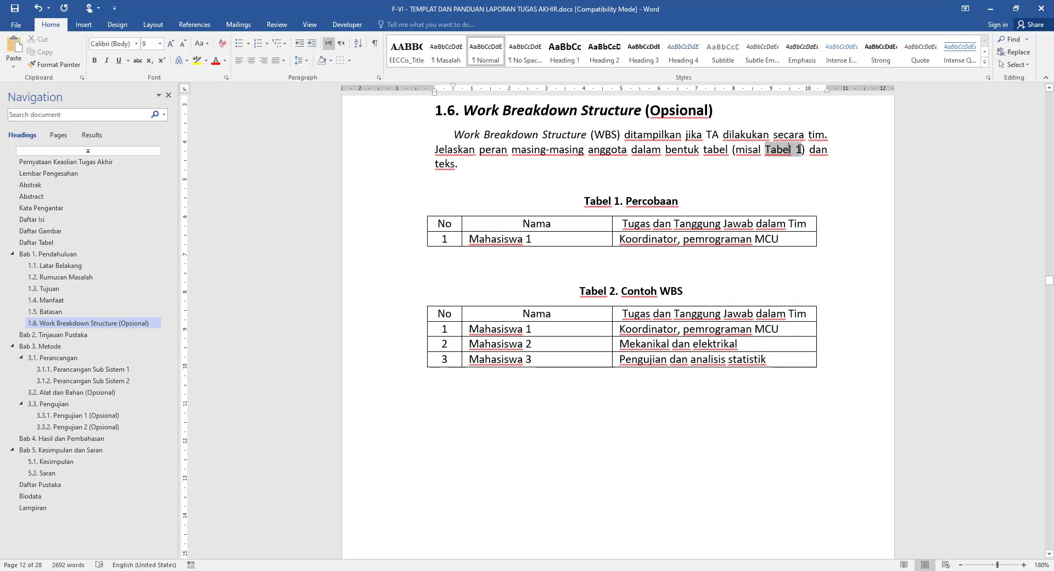
Step: Update the table cross-reference field in the section 1.6 paragraph and follow it to its caption
right_click(796, 149)
left_click(828, 212)
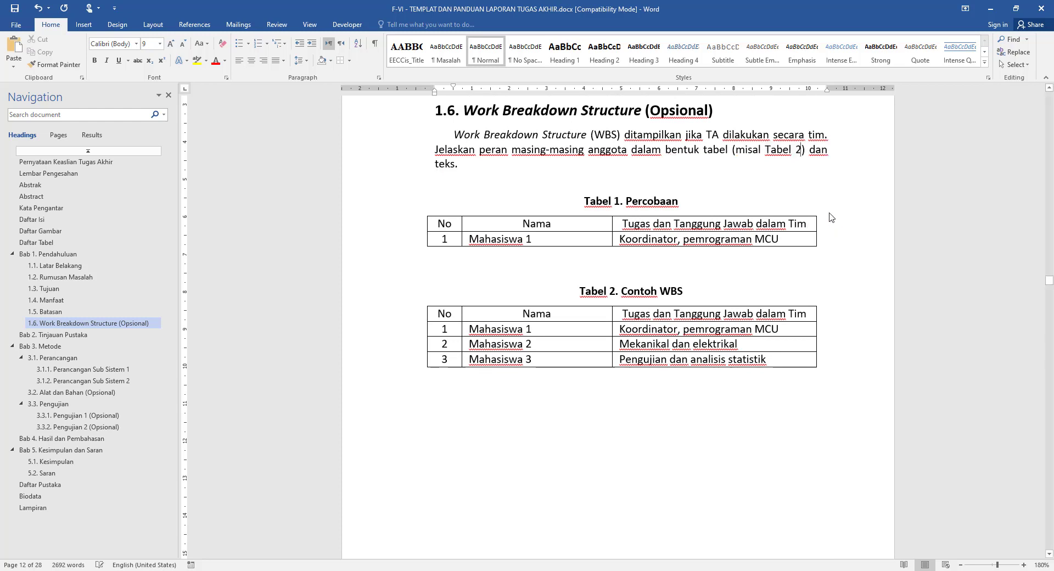
left_click(813, 155)
left_click(779, 150, "ctrl")
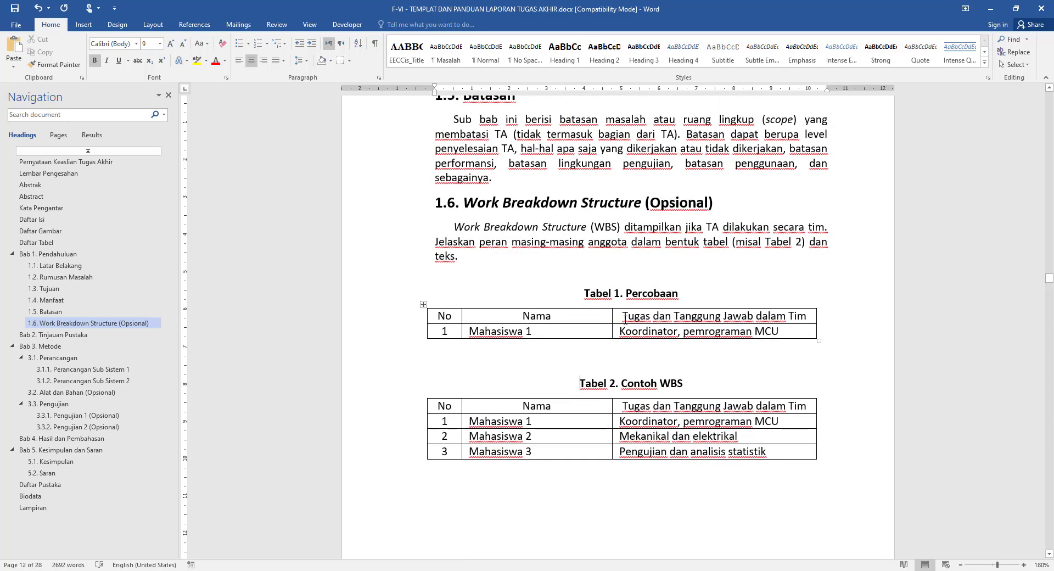
Step: Add the plain-text sentence "Perhatikan Gambar 1." at the end of the section 1.6 paragraph and try following "Gambar 1" as a link
scroll(598, 308, "down", 15)
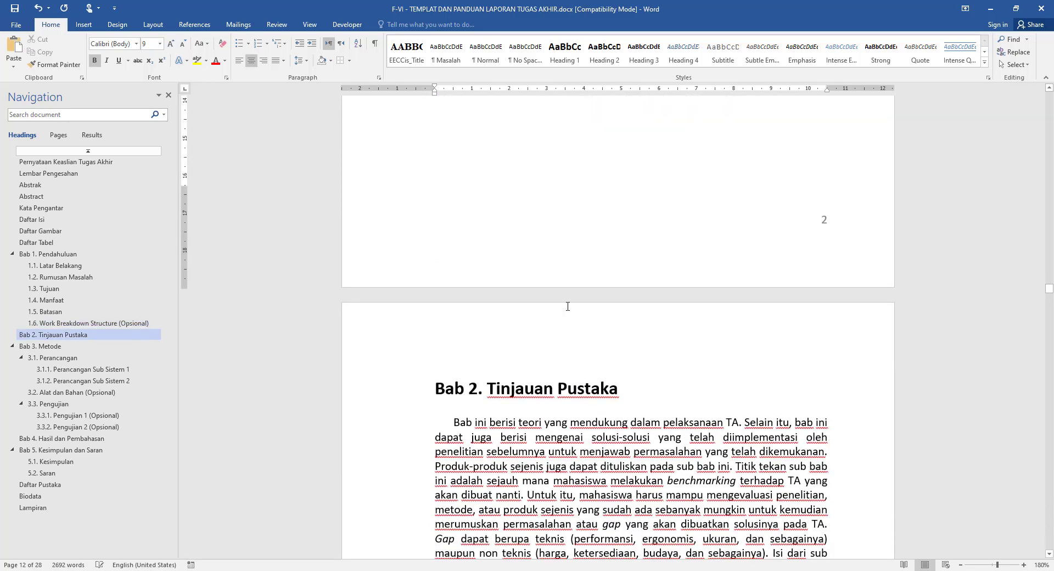
scroll(568, 305, "down", 8)
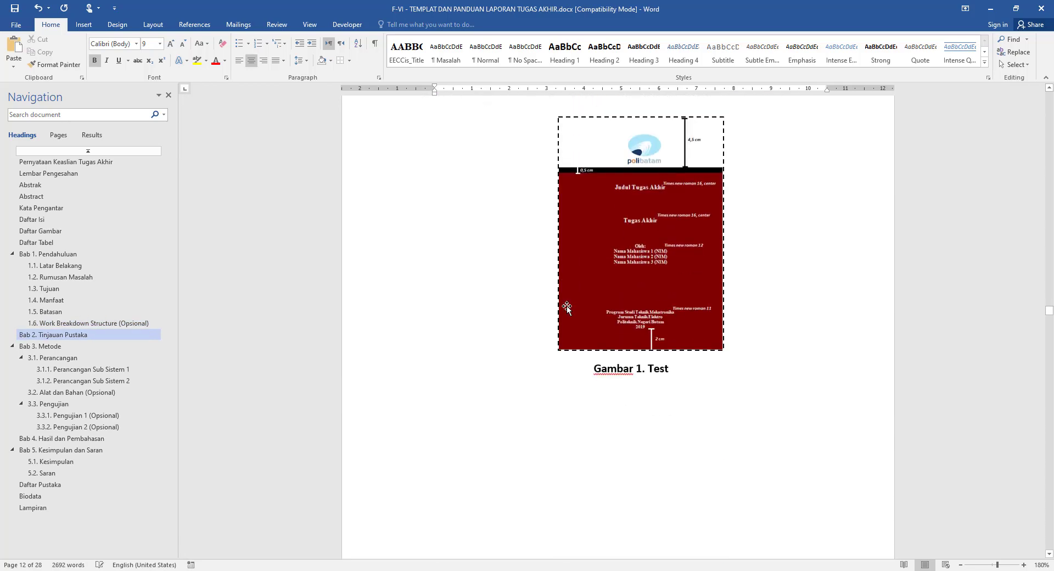
scroll(569, 329, "up", 10)
scroll(573, 324, "up", 15)
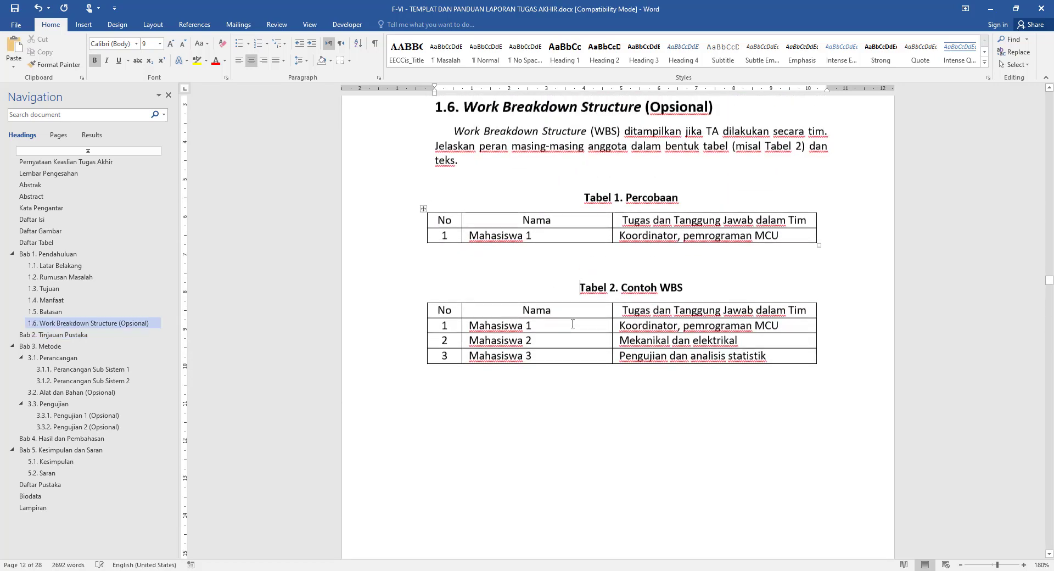
left_click(508, 351)
type("Perha")
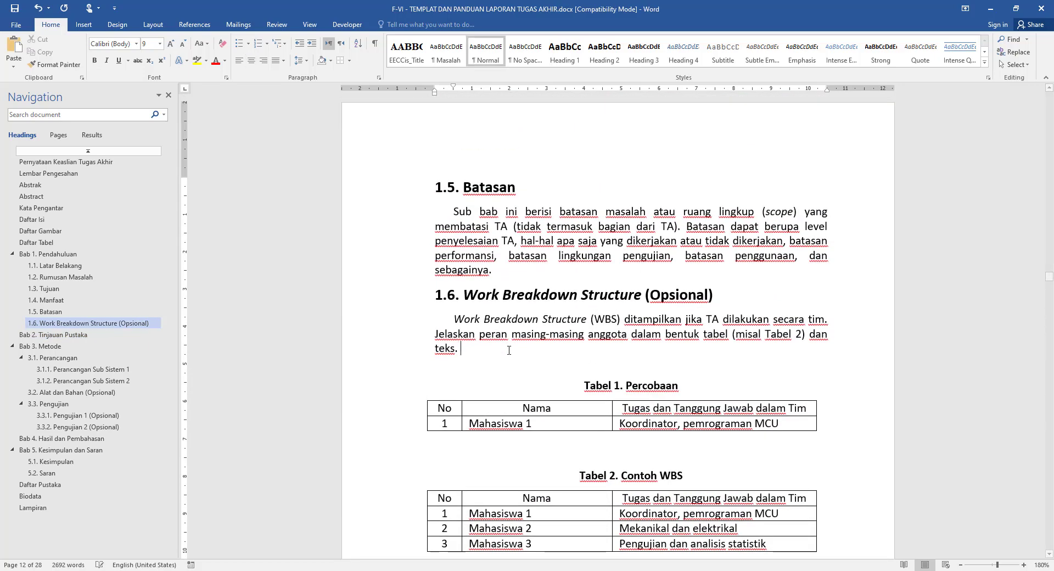
type("tikan Gambar 1.")
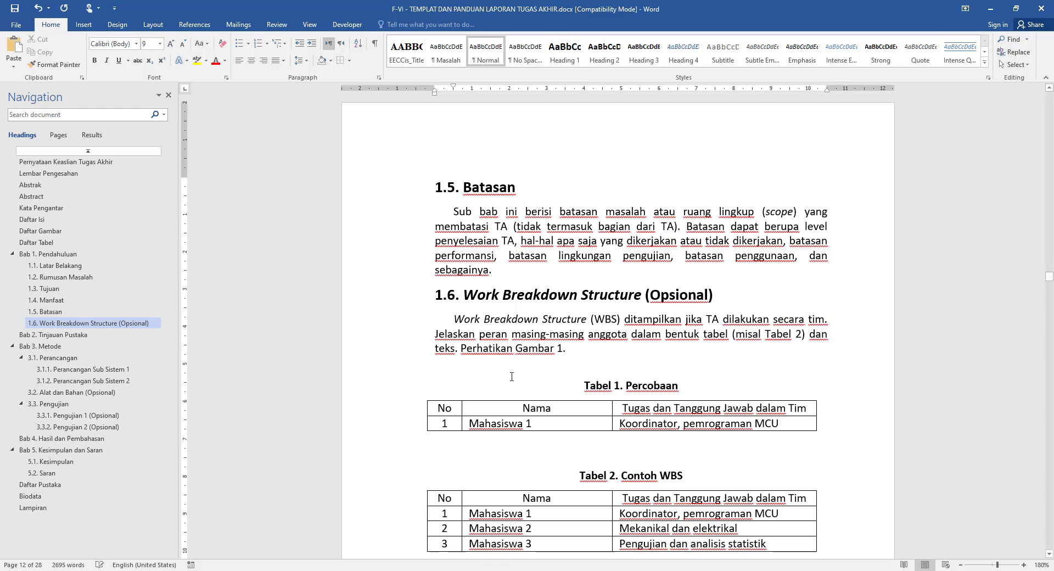
left_click(511, 376)
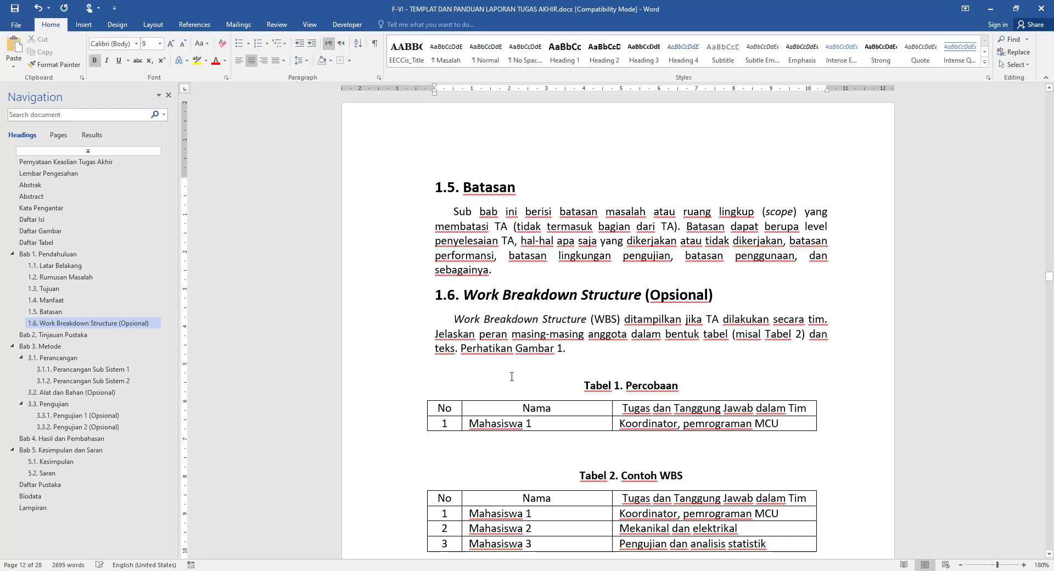
left_click(569, 346)
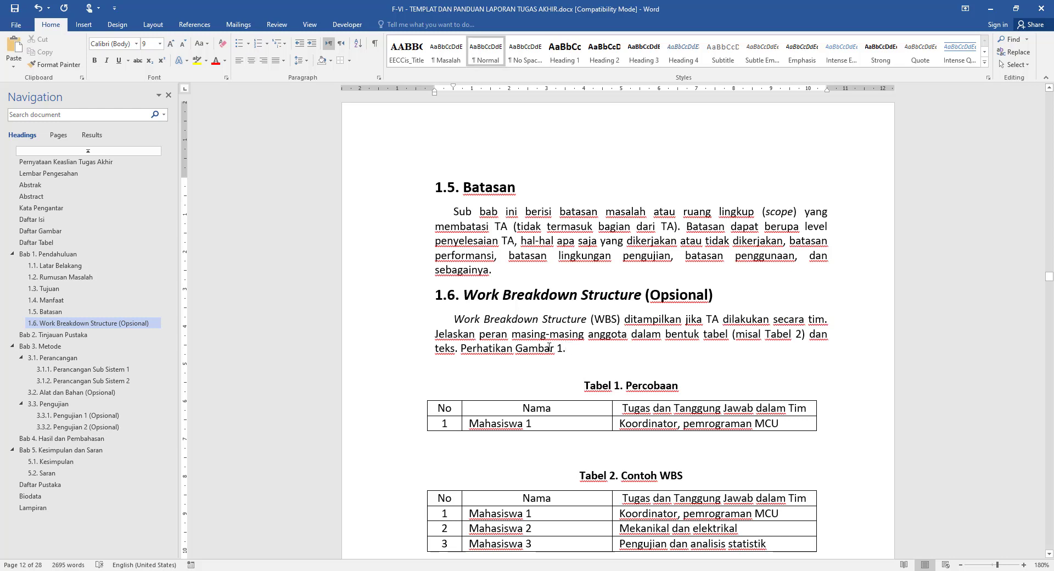
double_click(548, 347, "ctrl")
Step: Delete the plain text "Gambar 1." after "Perhatikan" in the section 1.6 paragraph
left_click(571, 355)
key("BackSpace")
key("BackSpace")
key("BackSpace")
key("BackSpace")
key("BackSpace")
key("BackSpace")
key("BackSpace")
key("BackSpace")
Step: Insert a Gambar cross-reference to "Gambar 1. Test" with only label and number after "Perhatikan", and end the sentence with a period
left_click(196, 25)
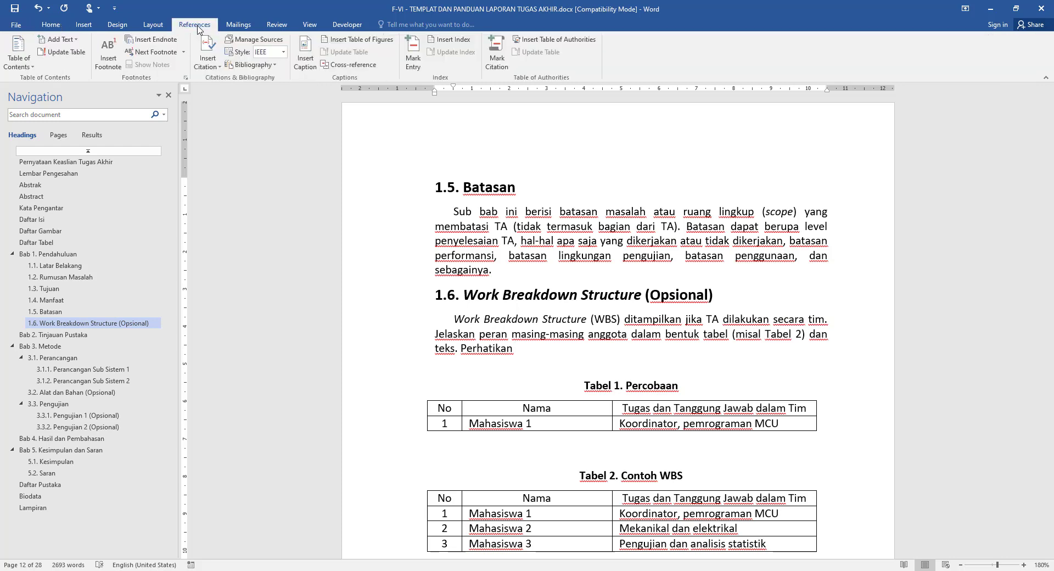
left_click(351, 64)
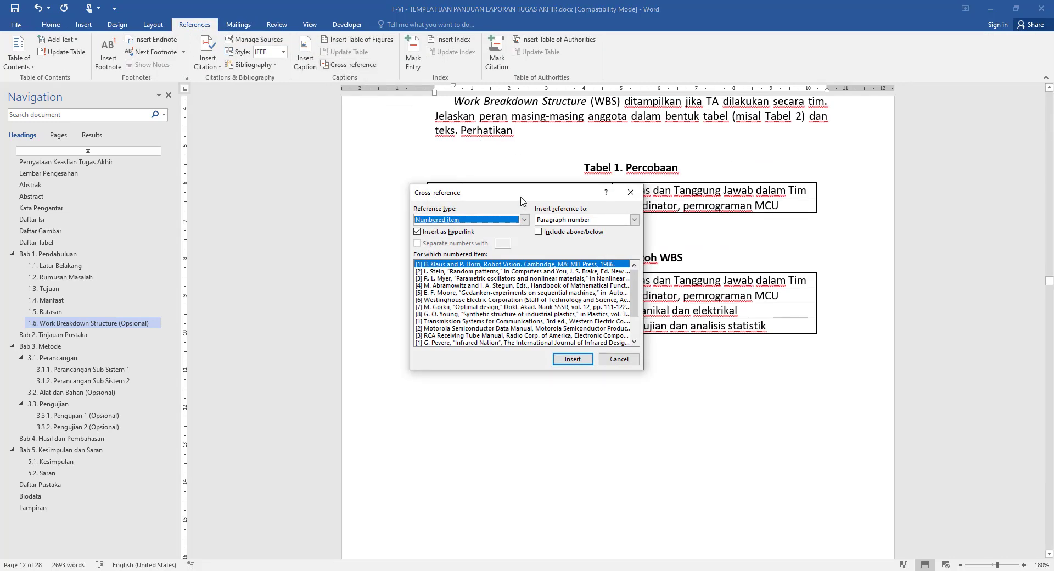
left_click(524, 219)
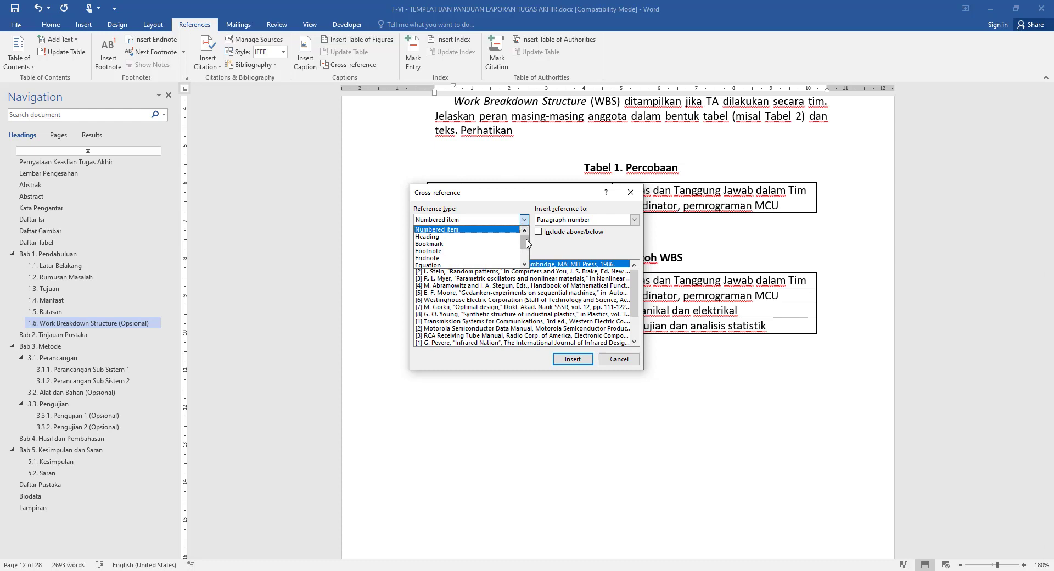
left_click_drag(527, 243, 527, 256)
left_click(459, 255)
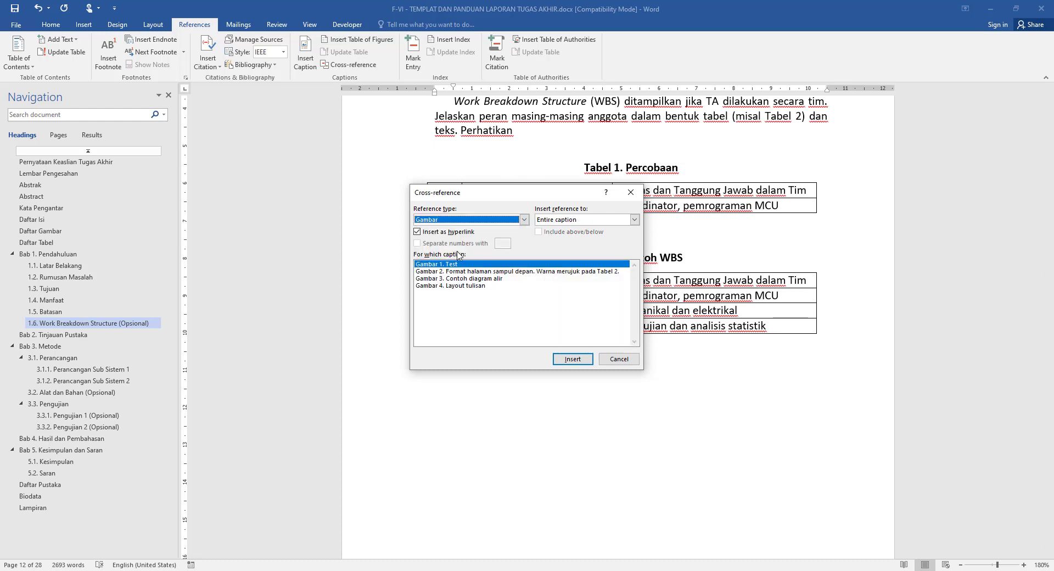
left_click(464, 265)
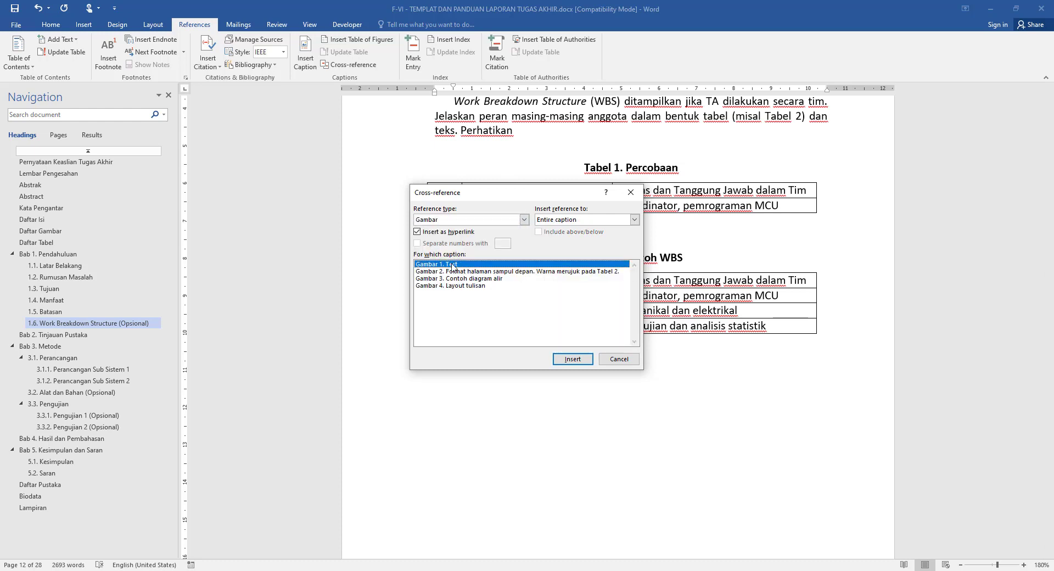
left_click(579, 221)
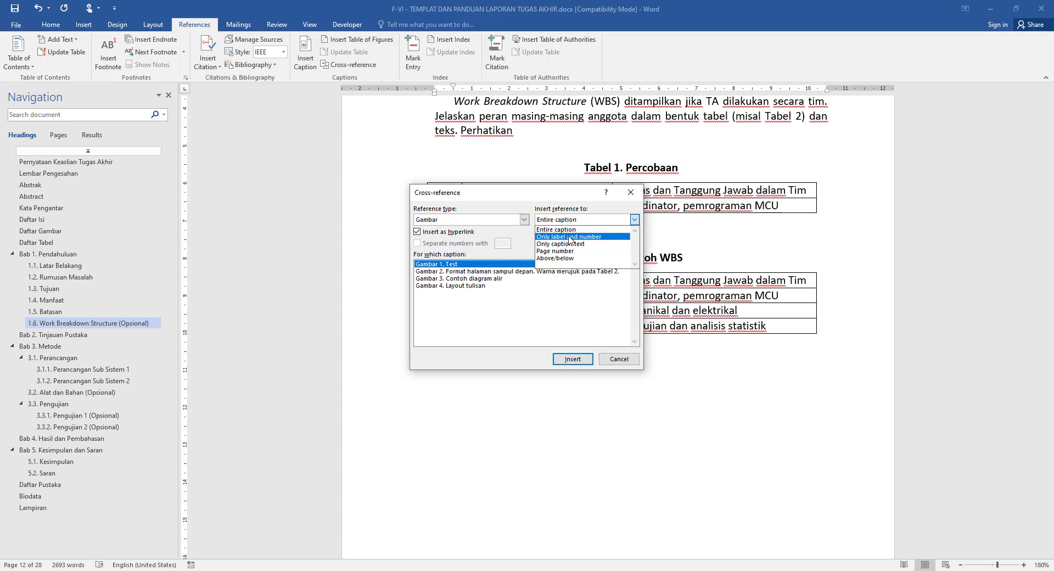
left_click(573, 237)
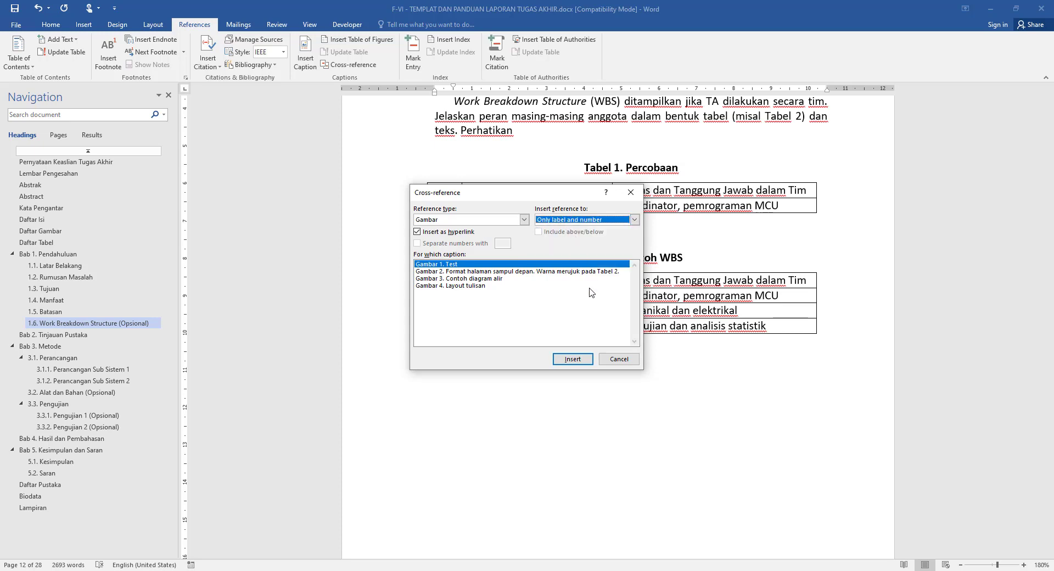
left_click(578, 362)
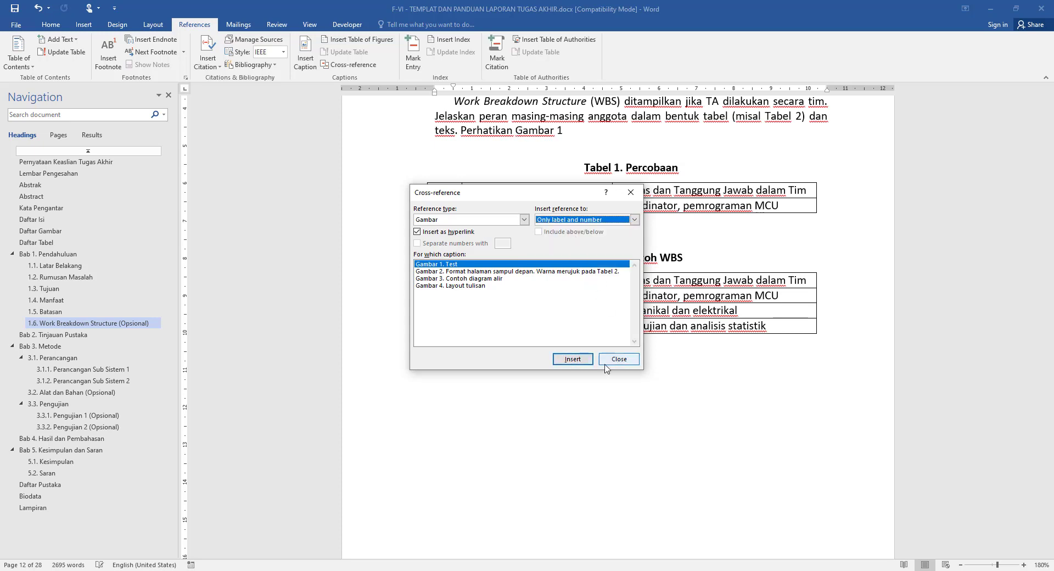
left_click(611, 365)
type(".")
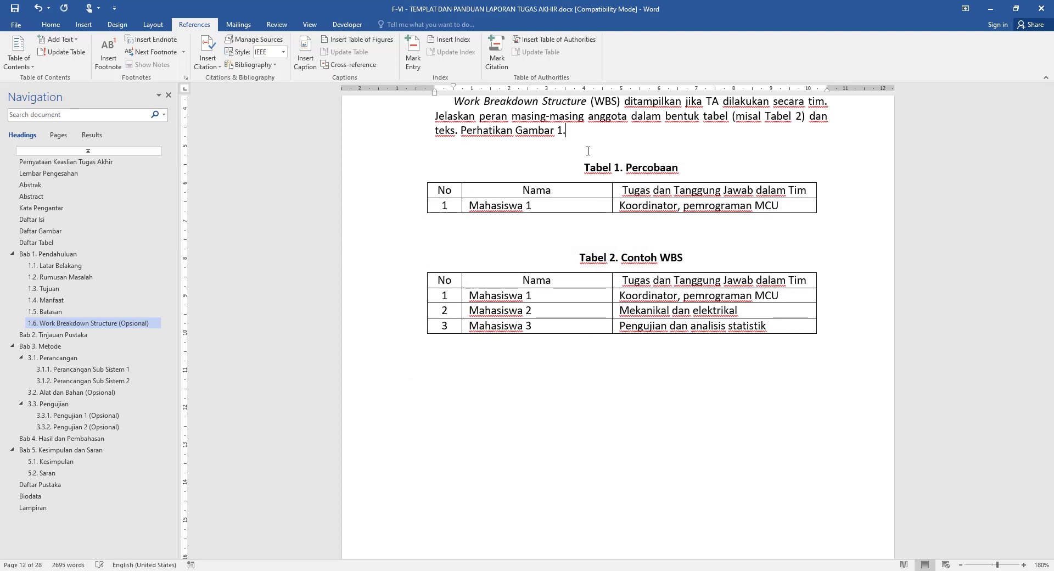
Step: Follow the Gambar 1 cross-reference in section 1.6 to its figure caption, and return to the opening paragraph of Bab 2
scroll(628, 381, "up", 3)
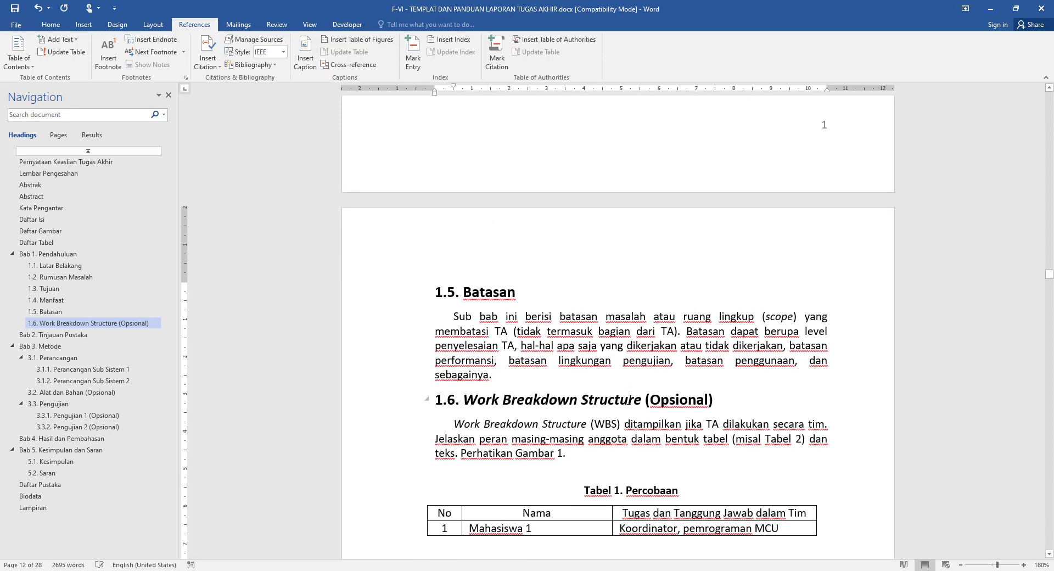
scroll(620, 275, "down", 3)
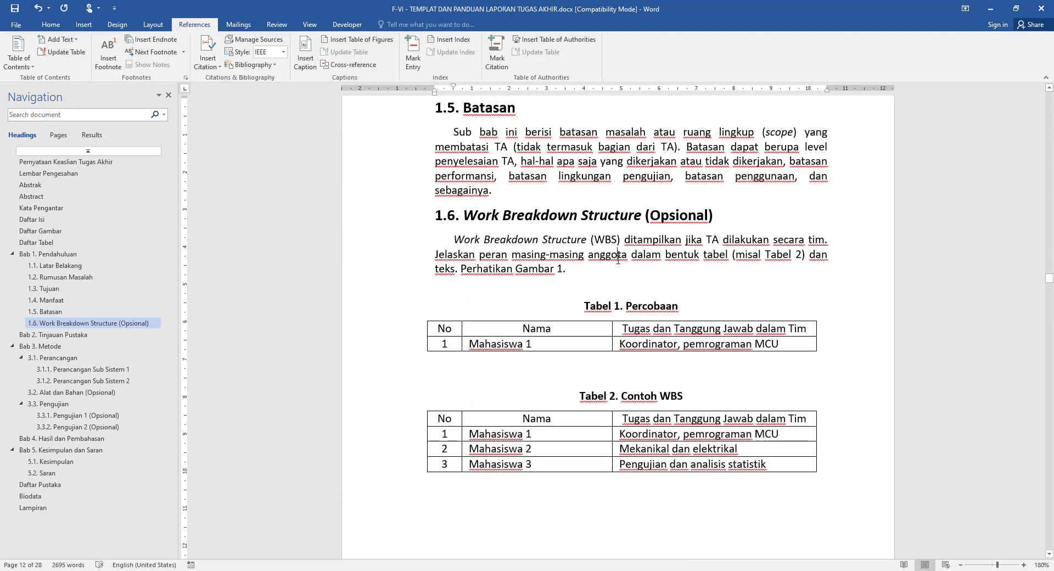
left_click(541, 271, "ctrl")
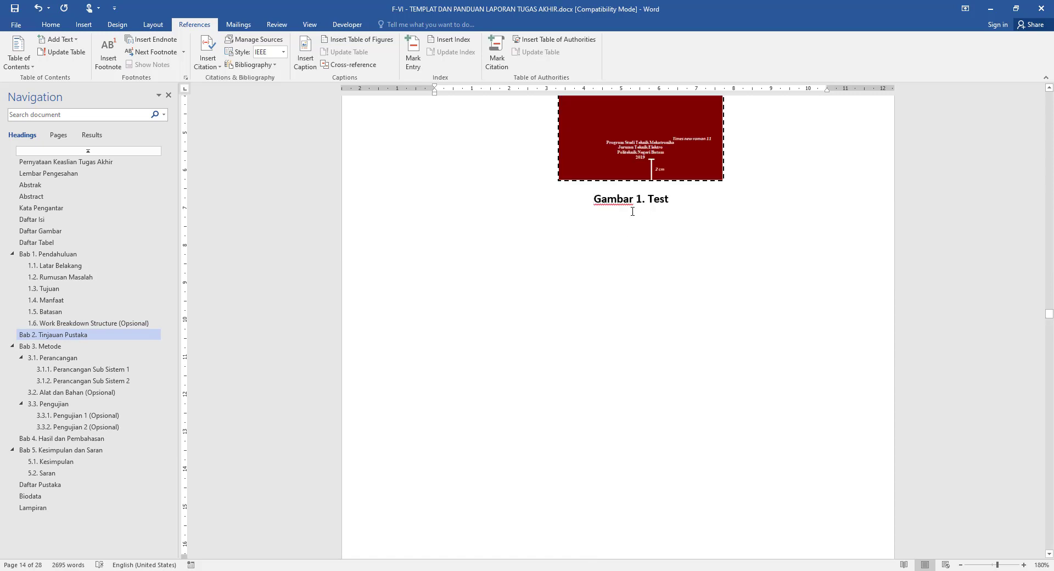
scroll(590, 290, "up", 10)
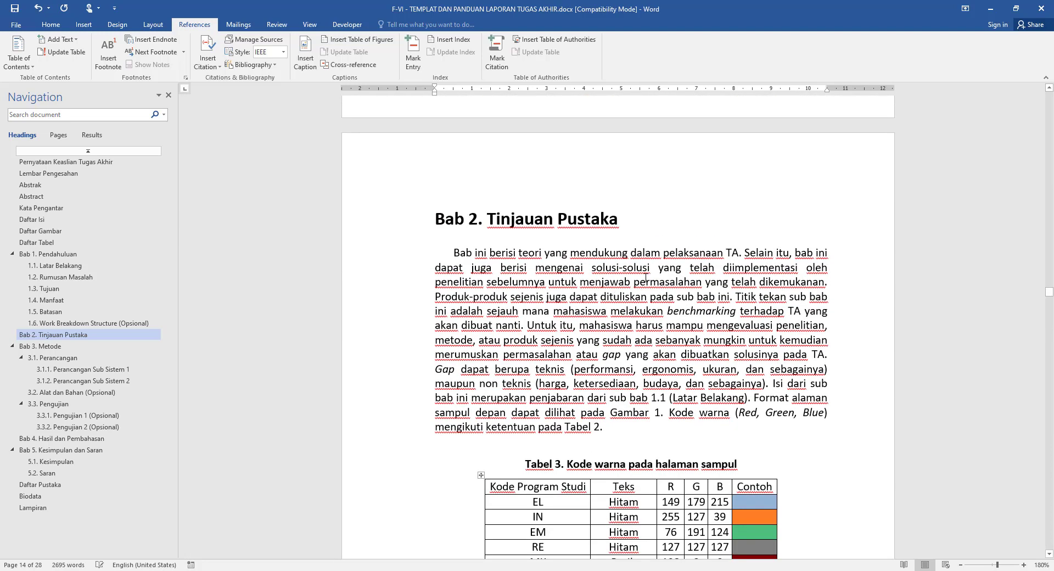
left_click(645, 282)
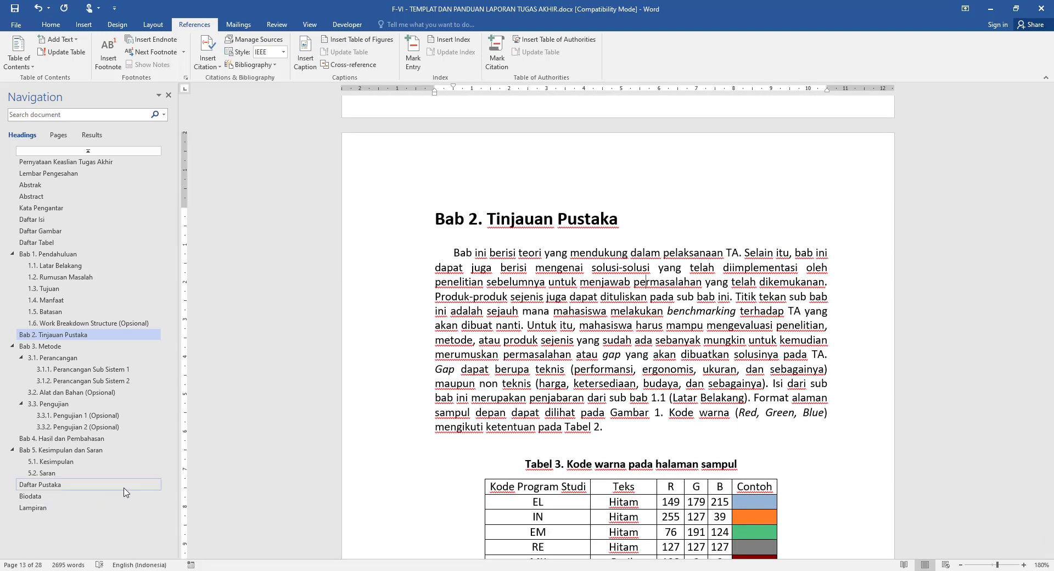
Step: Switch to Notepad and place the cursor after "Heading" in the Pembahasan topic list
key("alt+Tab")
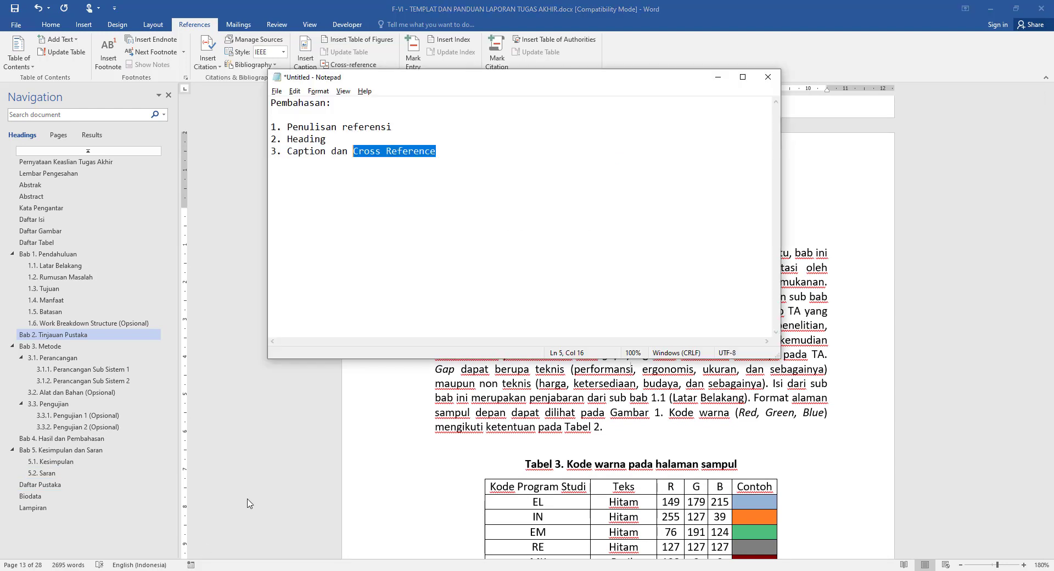
left_click(340, 138)
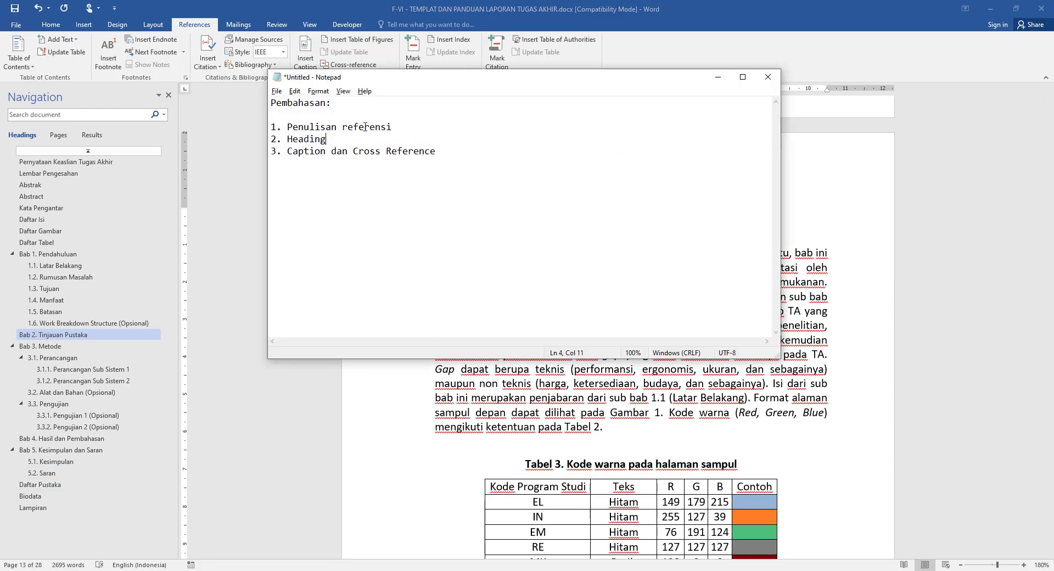